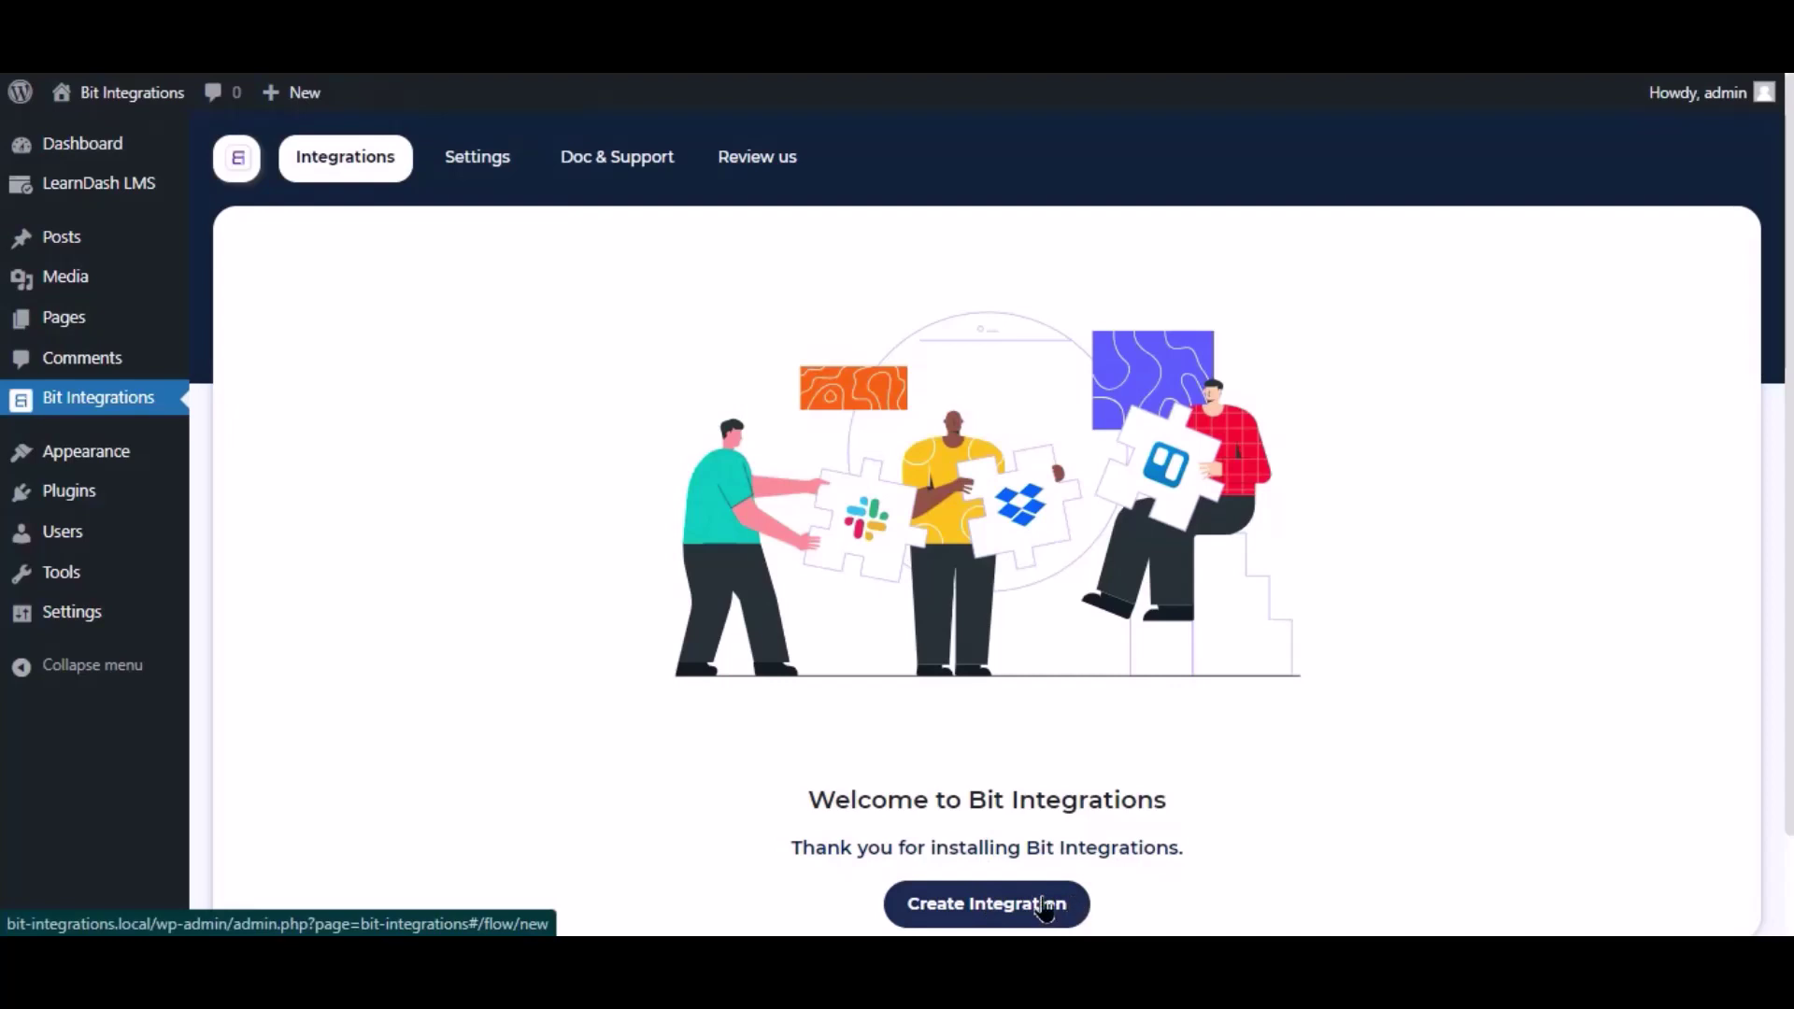
Step: Create a new integration and choose LearnDash LMS as its trigger
{"action": "left_click", "coordinate": [1045, 907]}
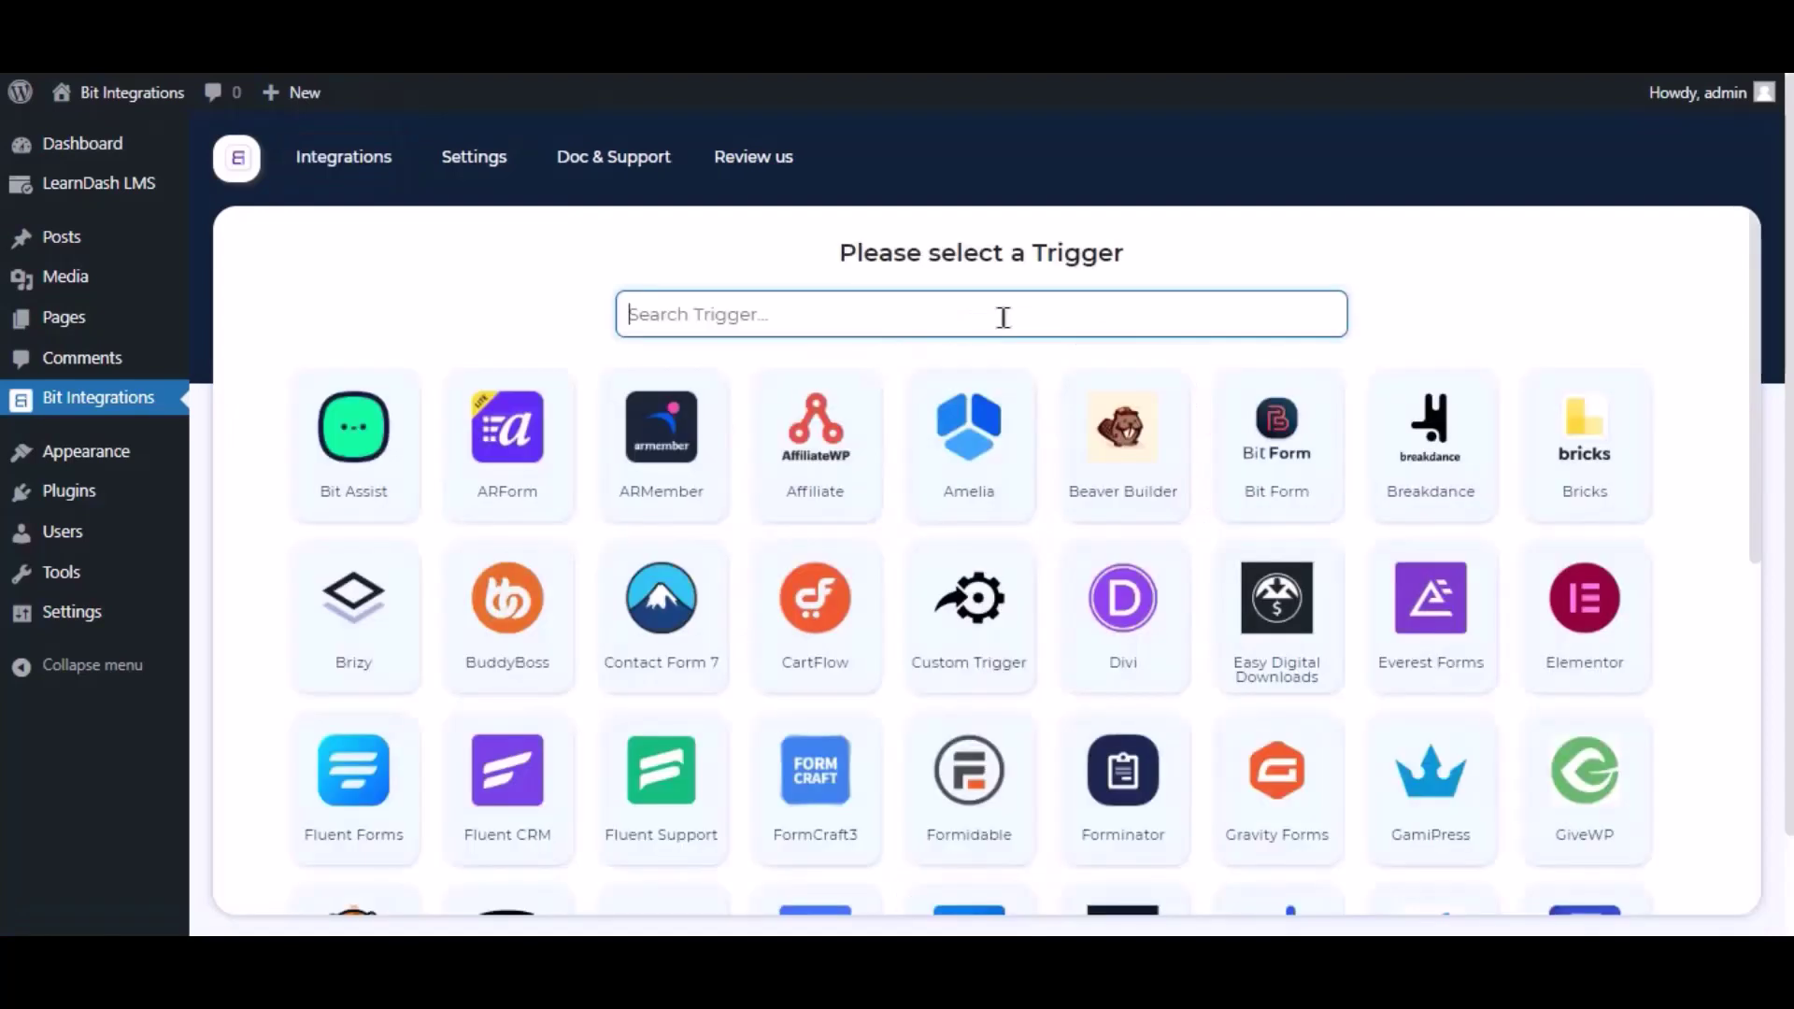
{"action": "left_click", "coordinate": [1001, 316]}
{"action": "type", "text": "ler"}
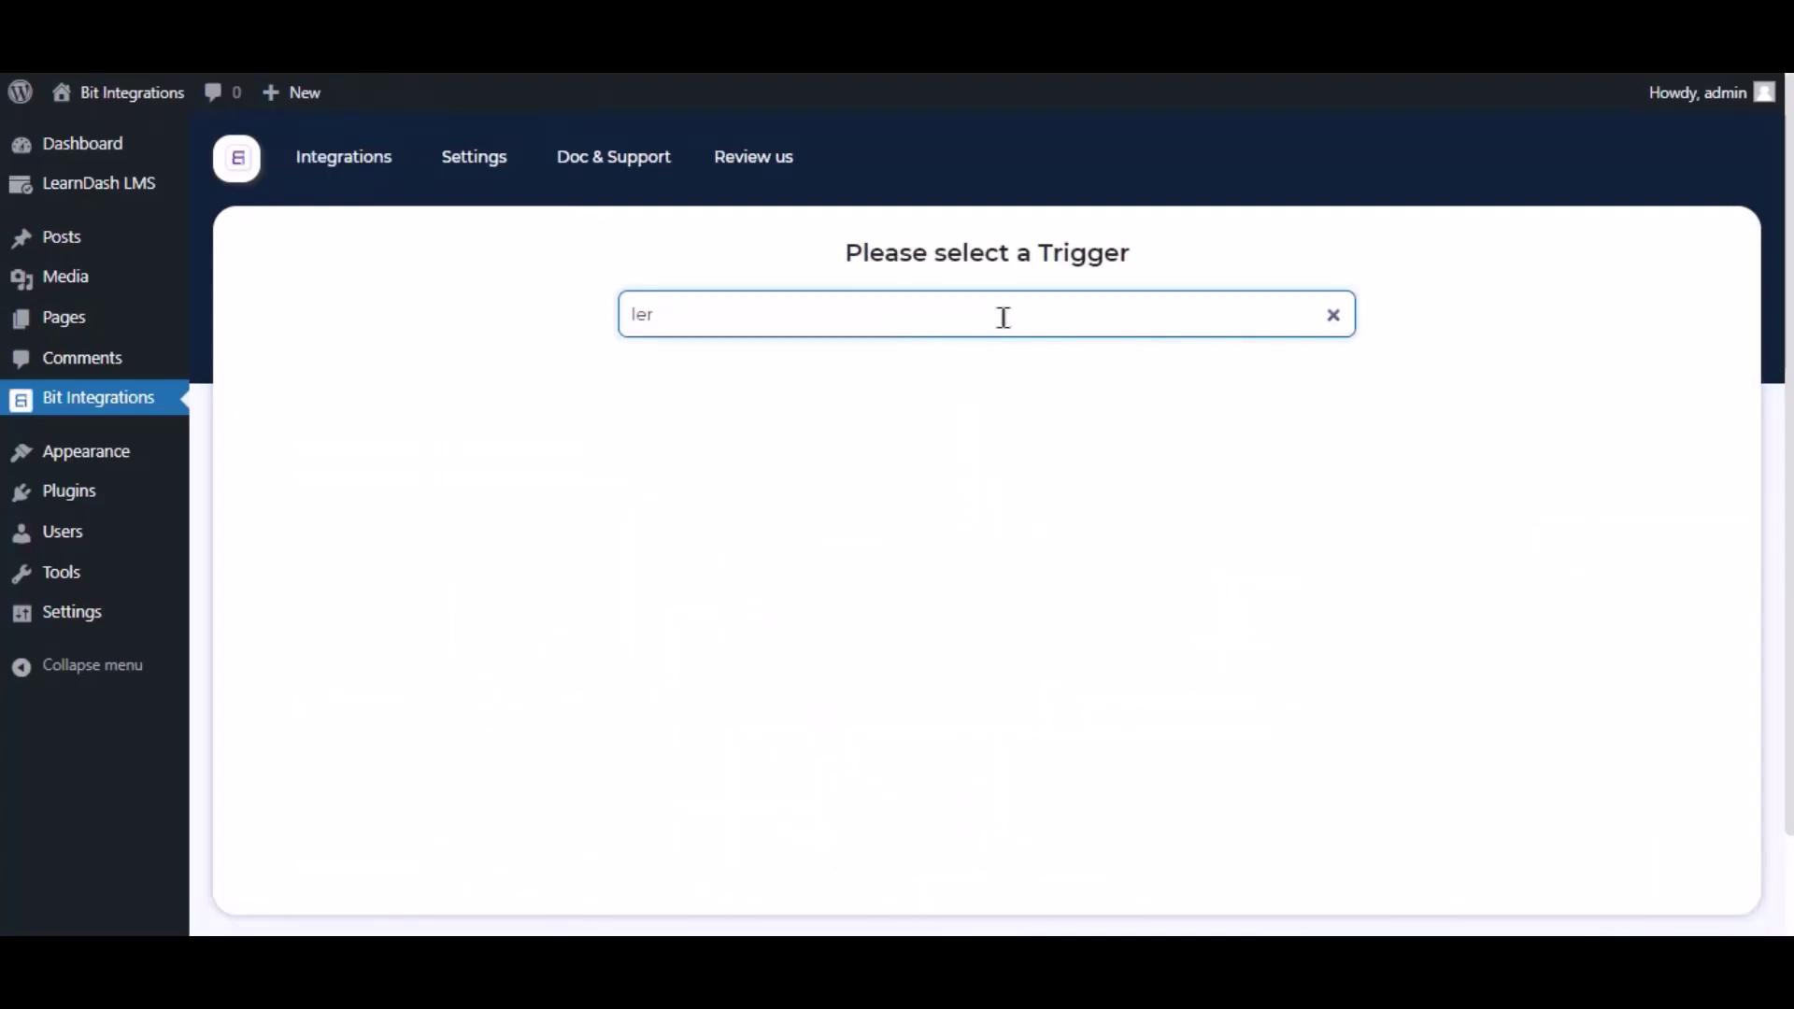
{"action": "key", "text": "BackSpace"}
{"action": "type", "text": "ar"}
{"action": "left_click", "coordinate": [1021, 452]}
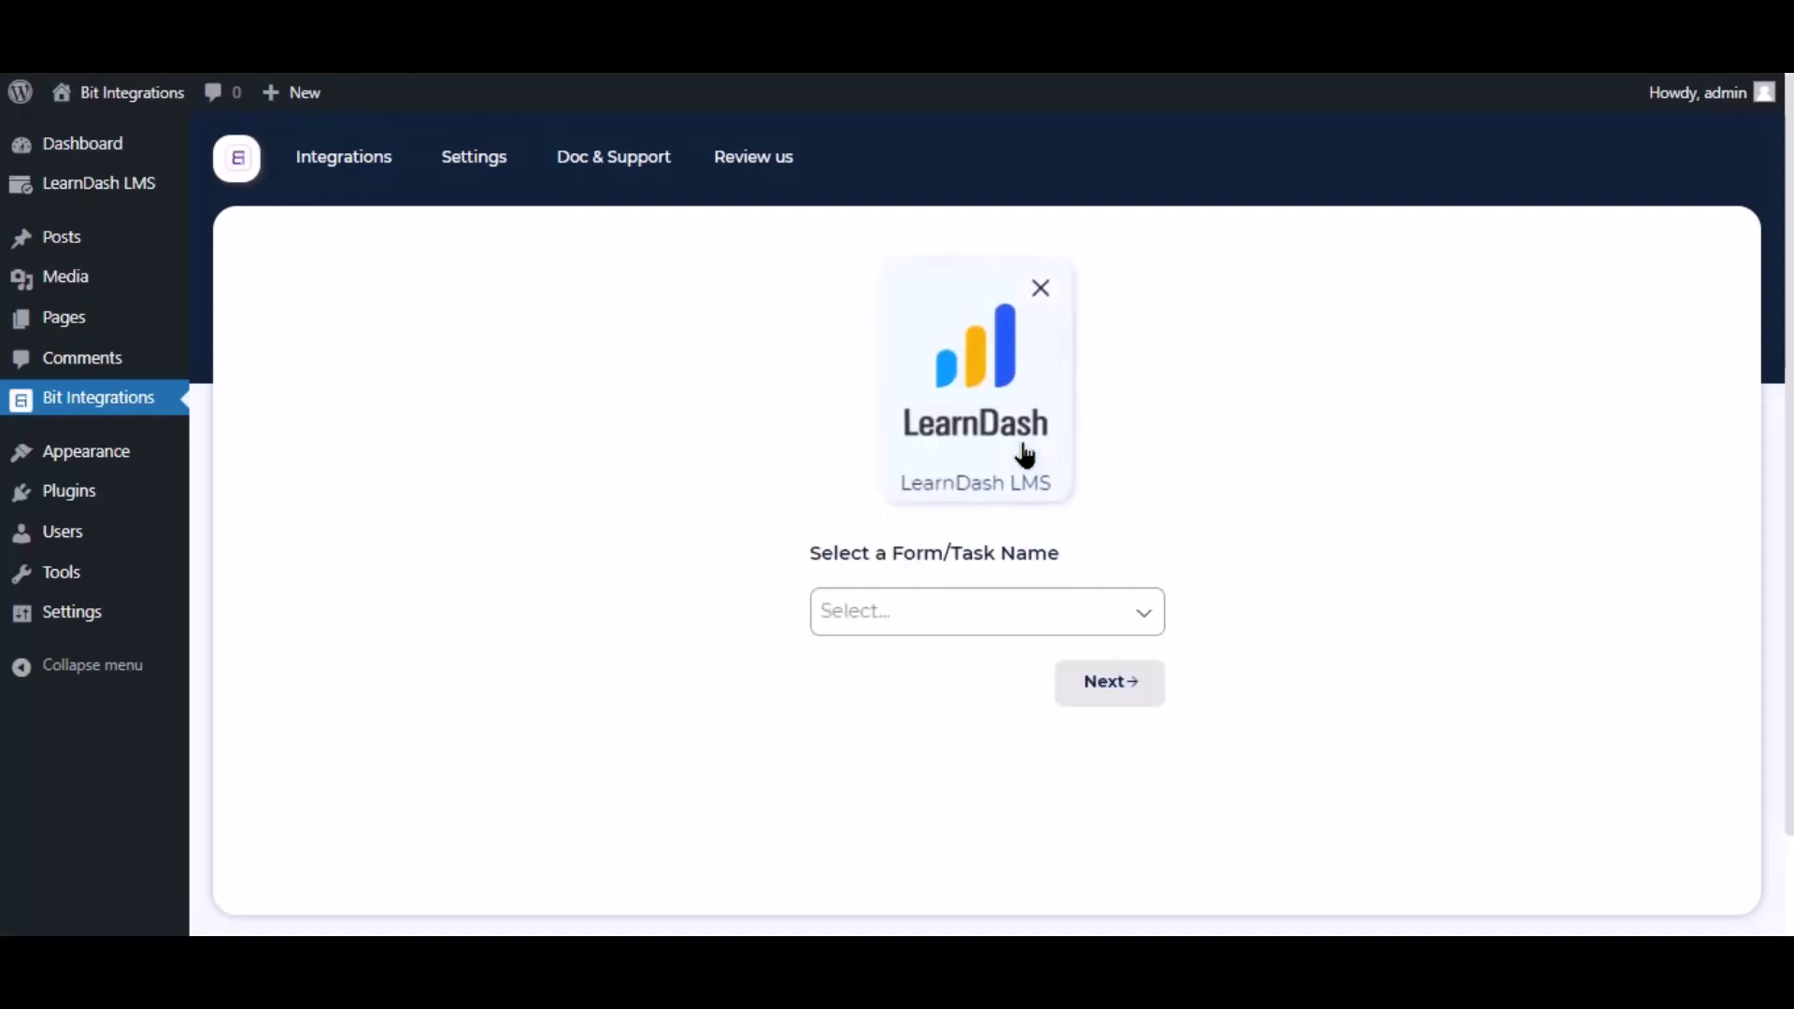
Step: Set the trigger task to "A user is enrolled in a course" for Any Course and continue to the action selection
{"action": "left_click", "coordinate": [957, 630]}
{"action": "left_click", "coordinate": [942, 662]}
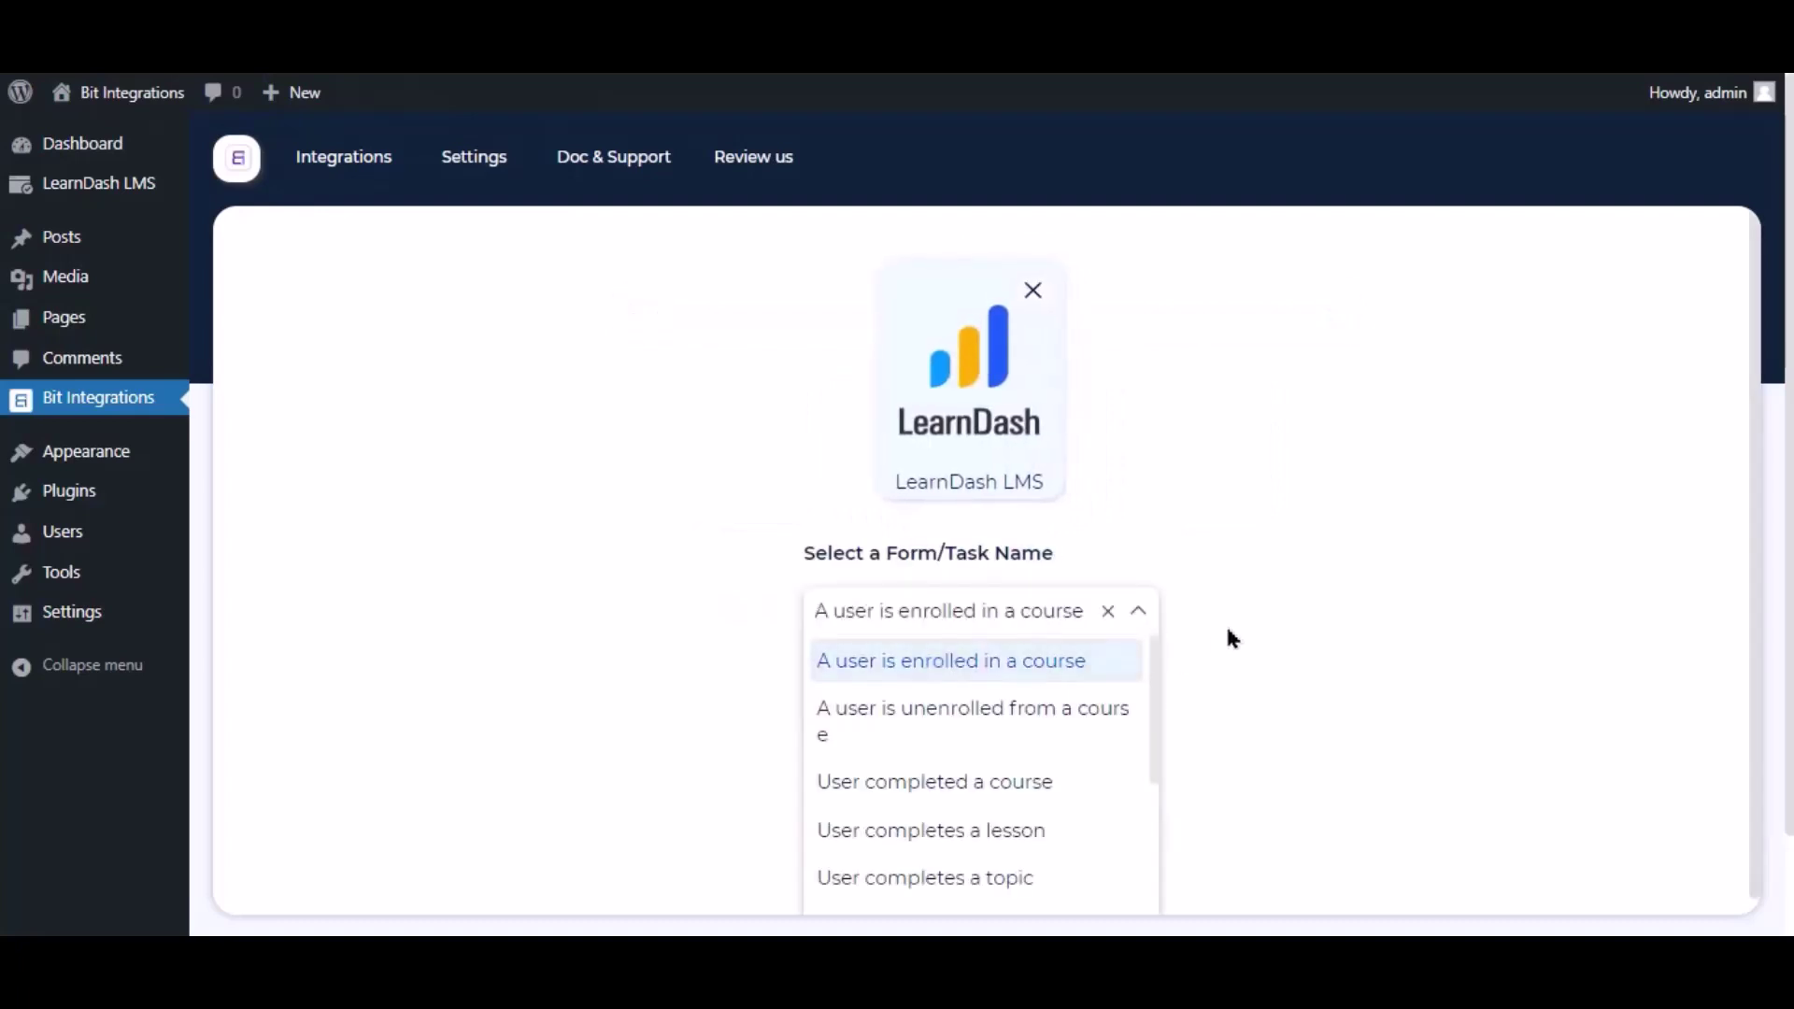
{"action": "left_click", "coordinate": [898, 722]}
{"action": "left_click", "coordinate": [899, 523]}
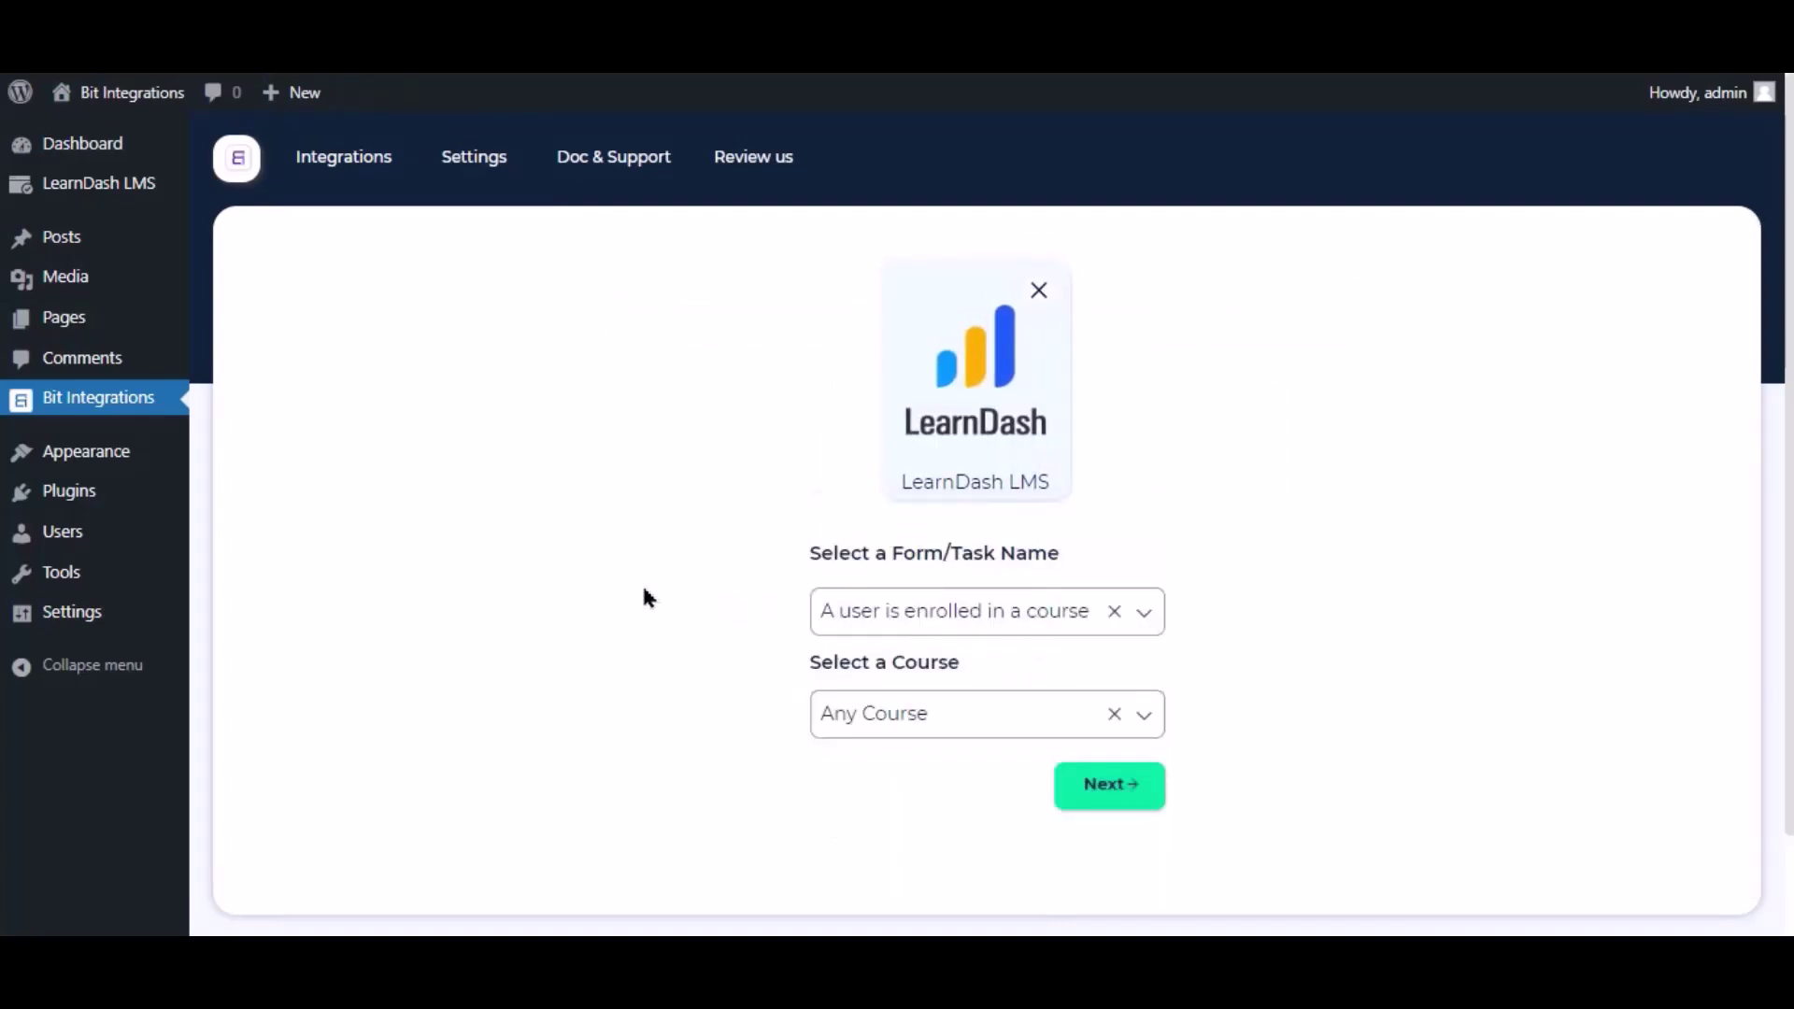
{"action": "left_click", "coordinate": [1130, 797]}
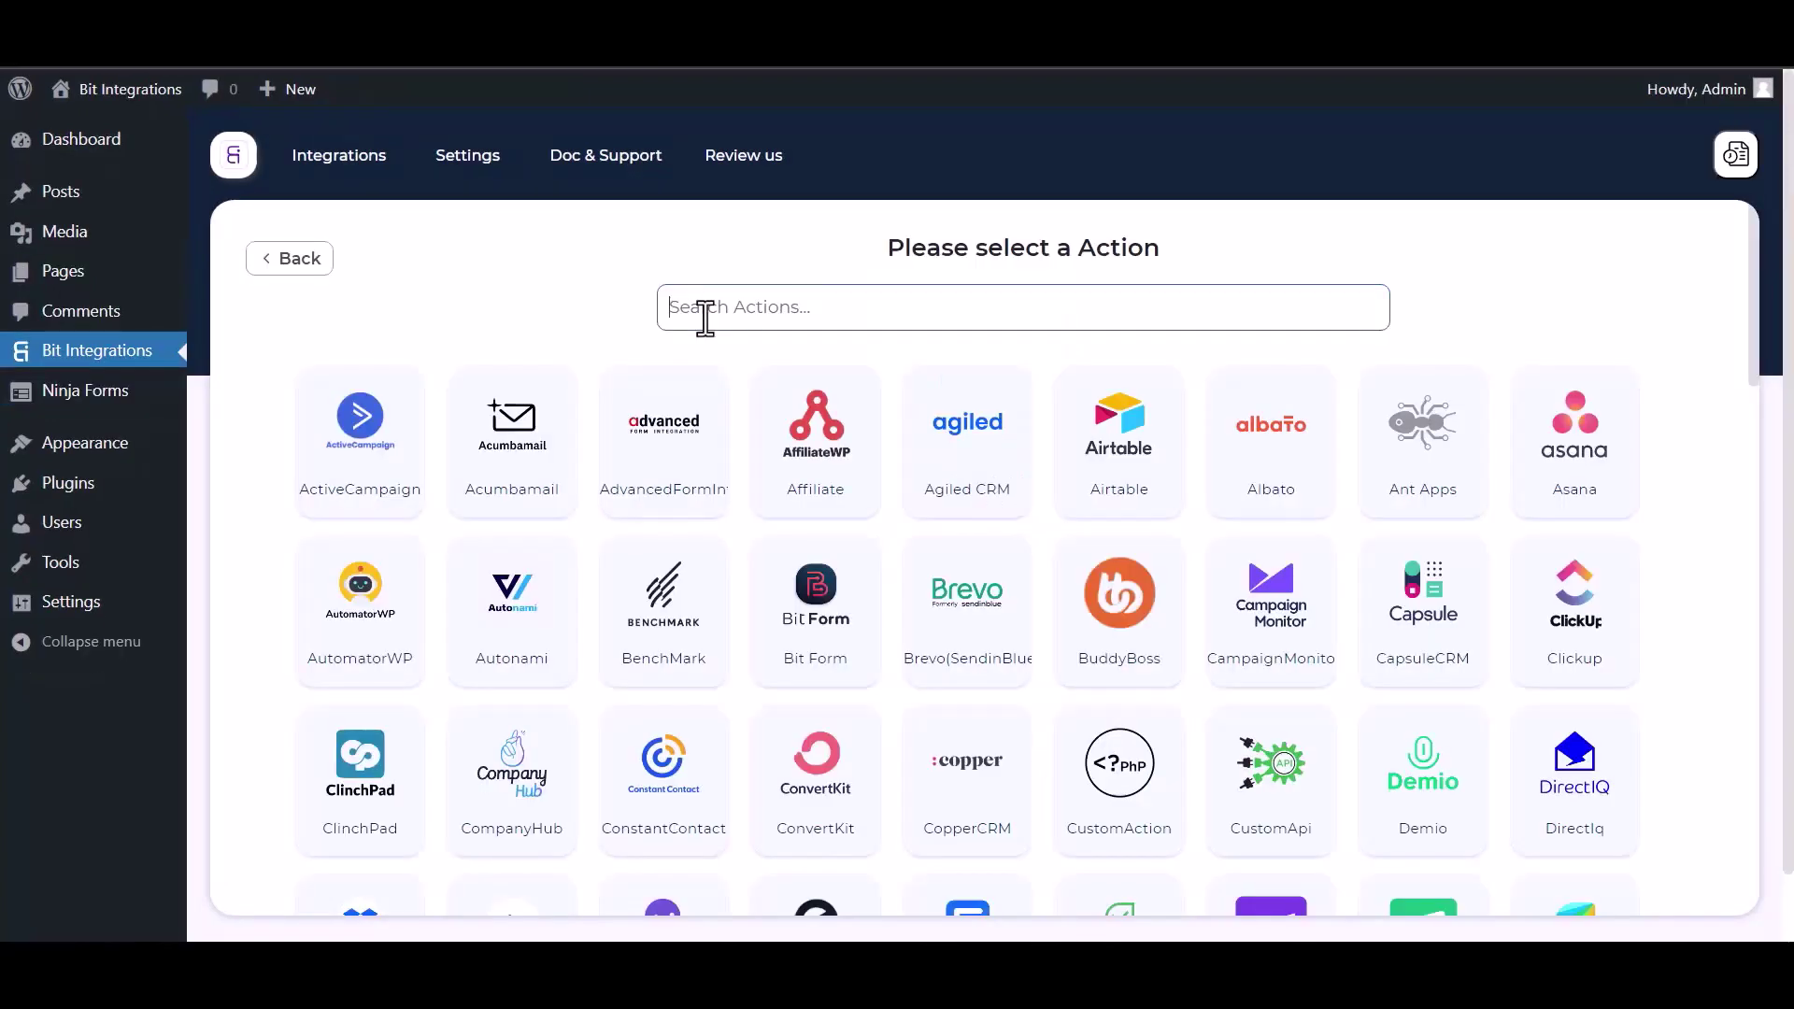
Step: Search the actions for "perf" and choose PerfexCRM as the integration's action
{"action": "left_click", "coordinate": [706, 316]}
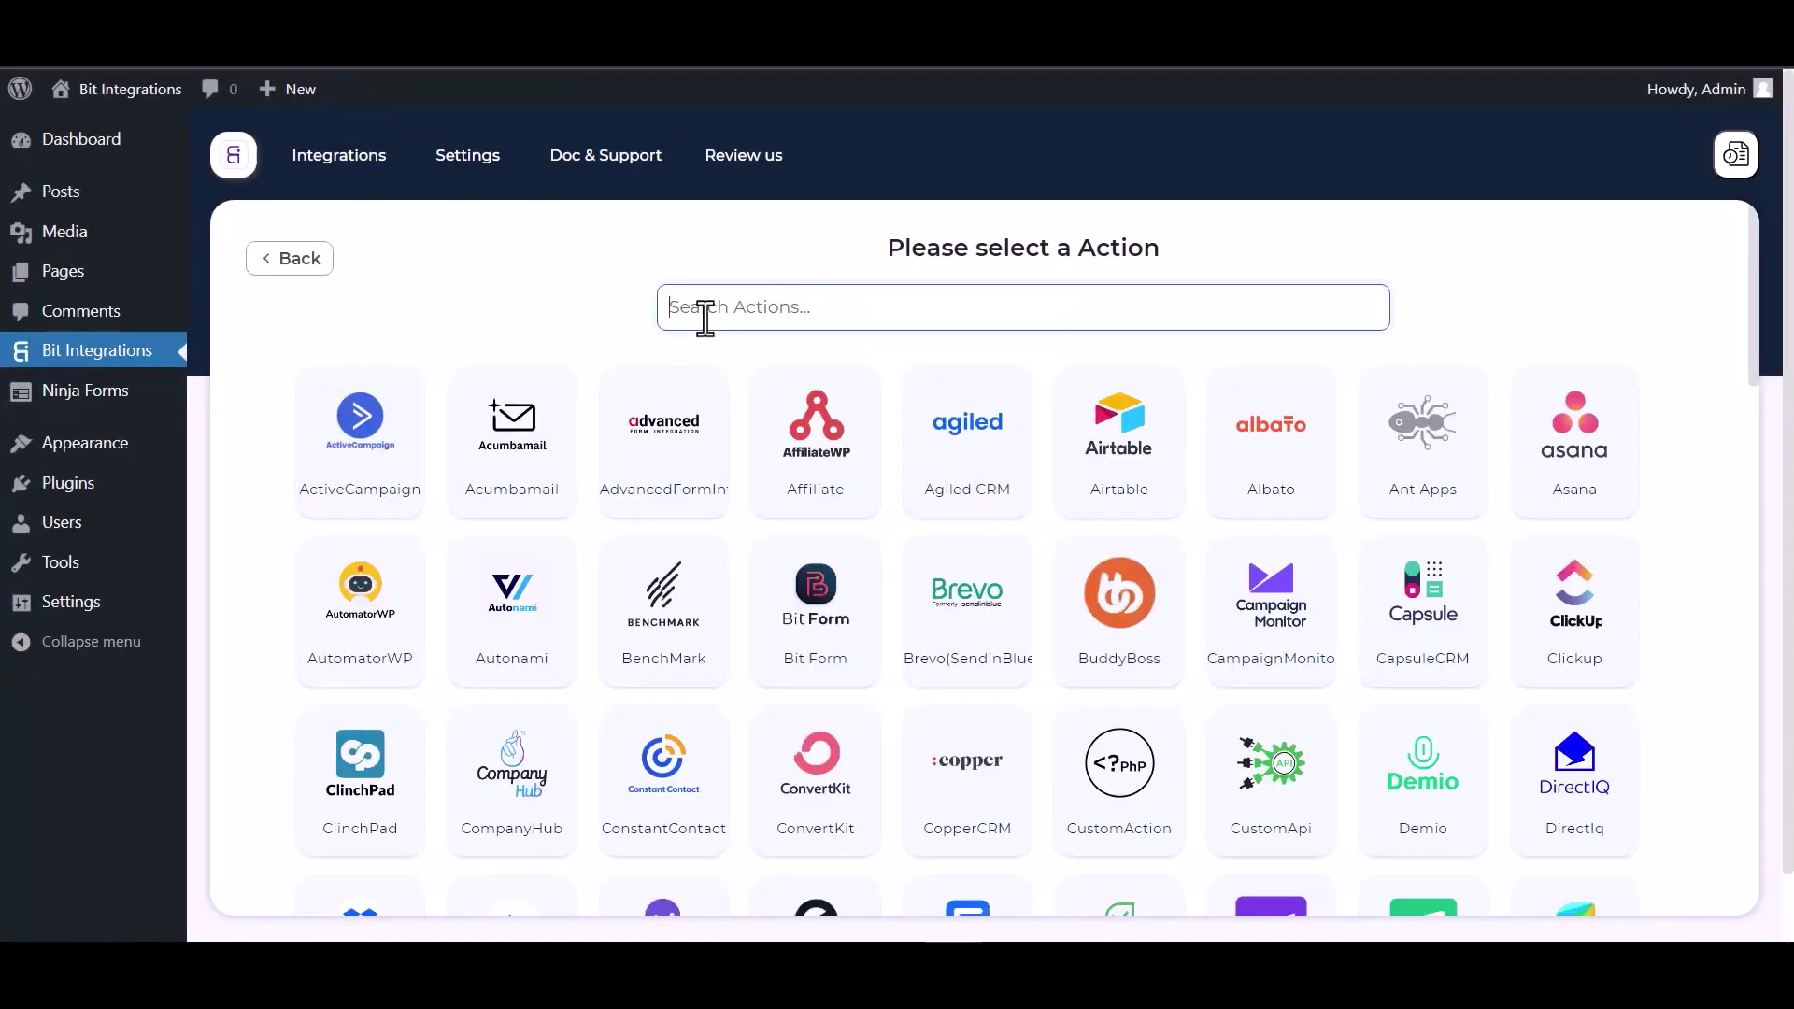
{"action": "type", "text": "perf"}
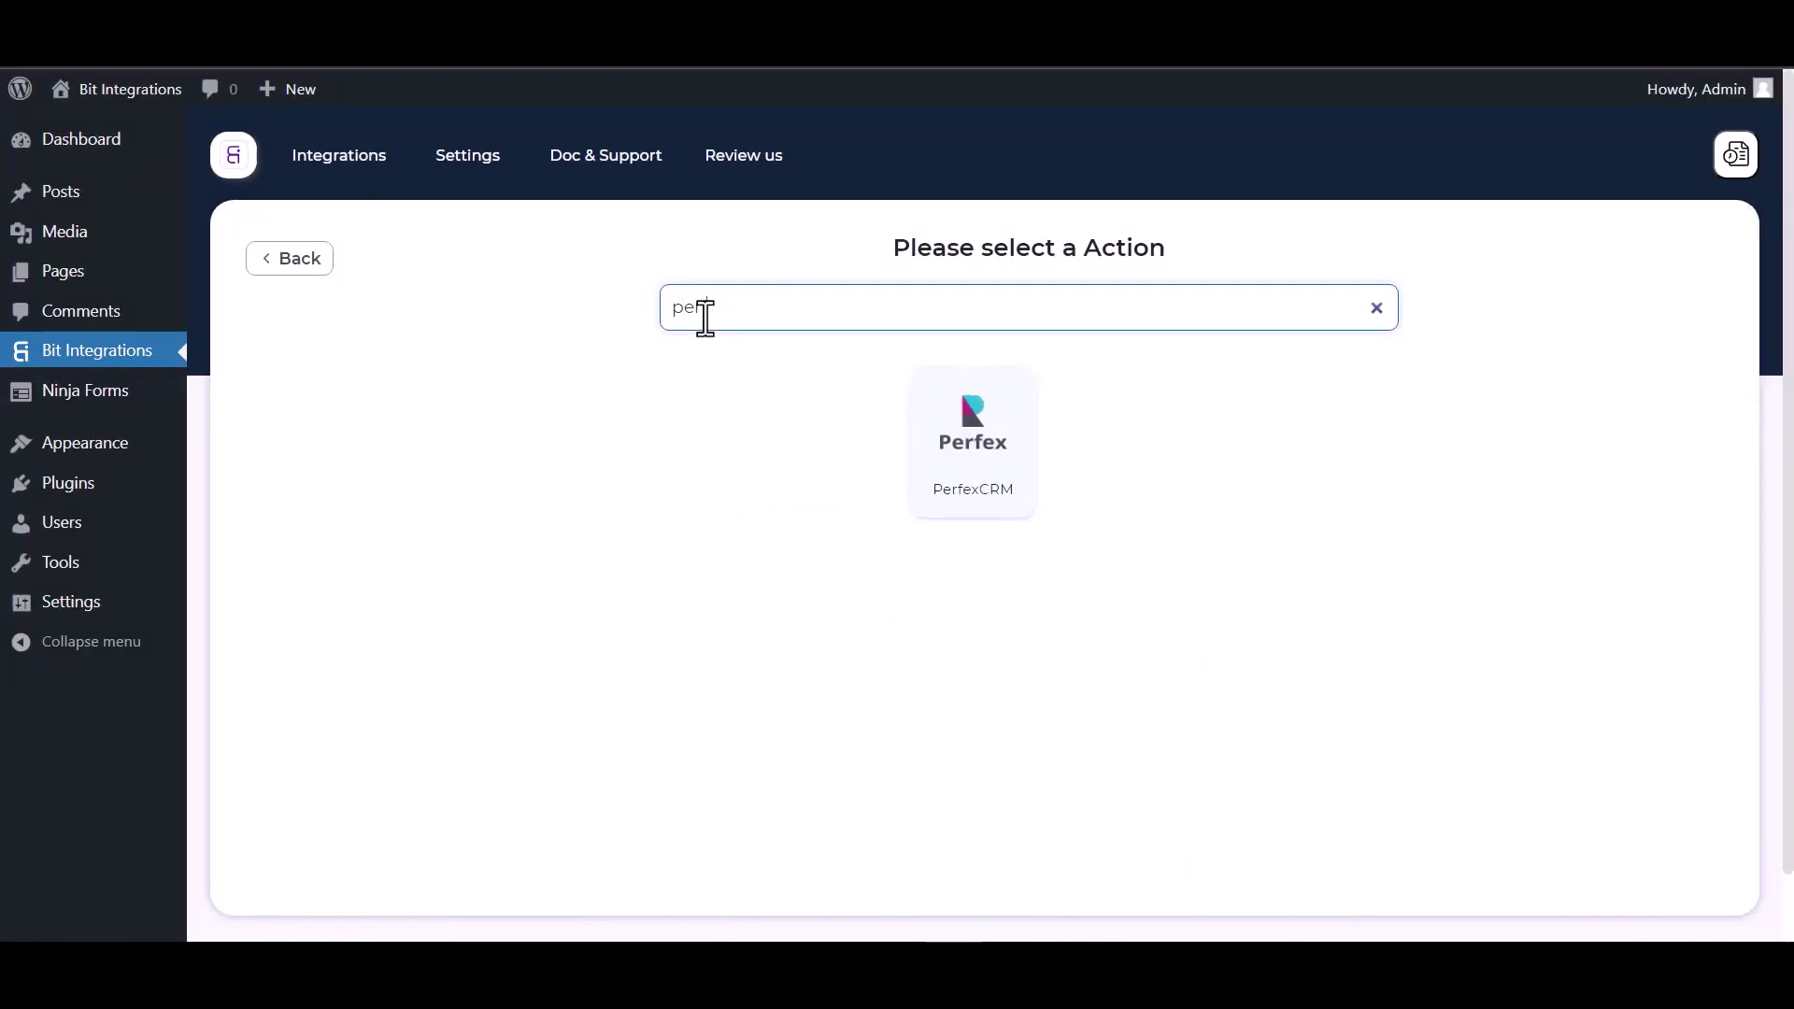
{"action": "left_click", "coordinate": [995, 507]}
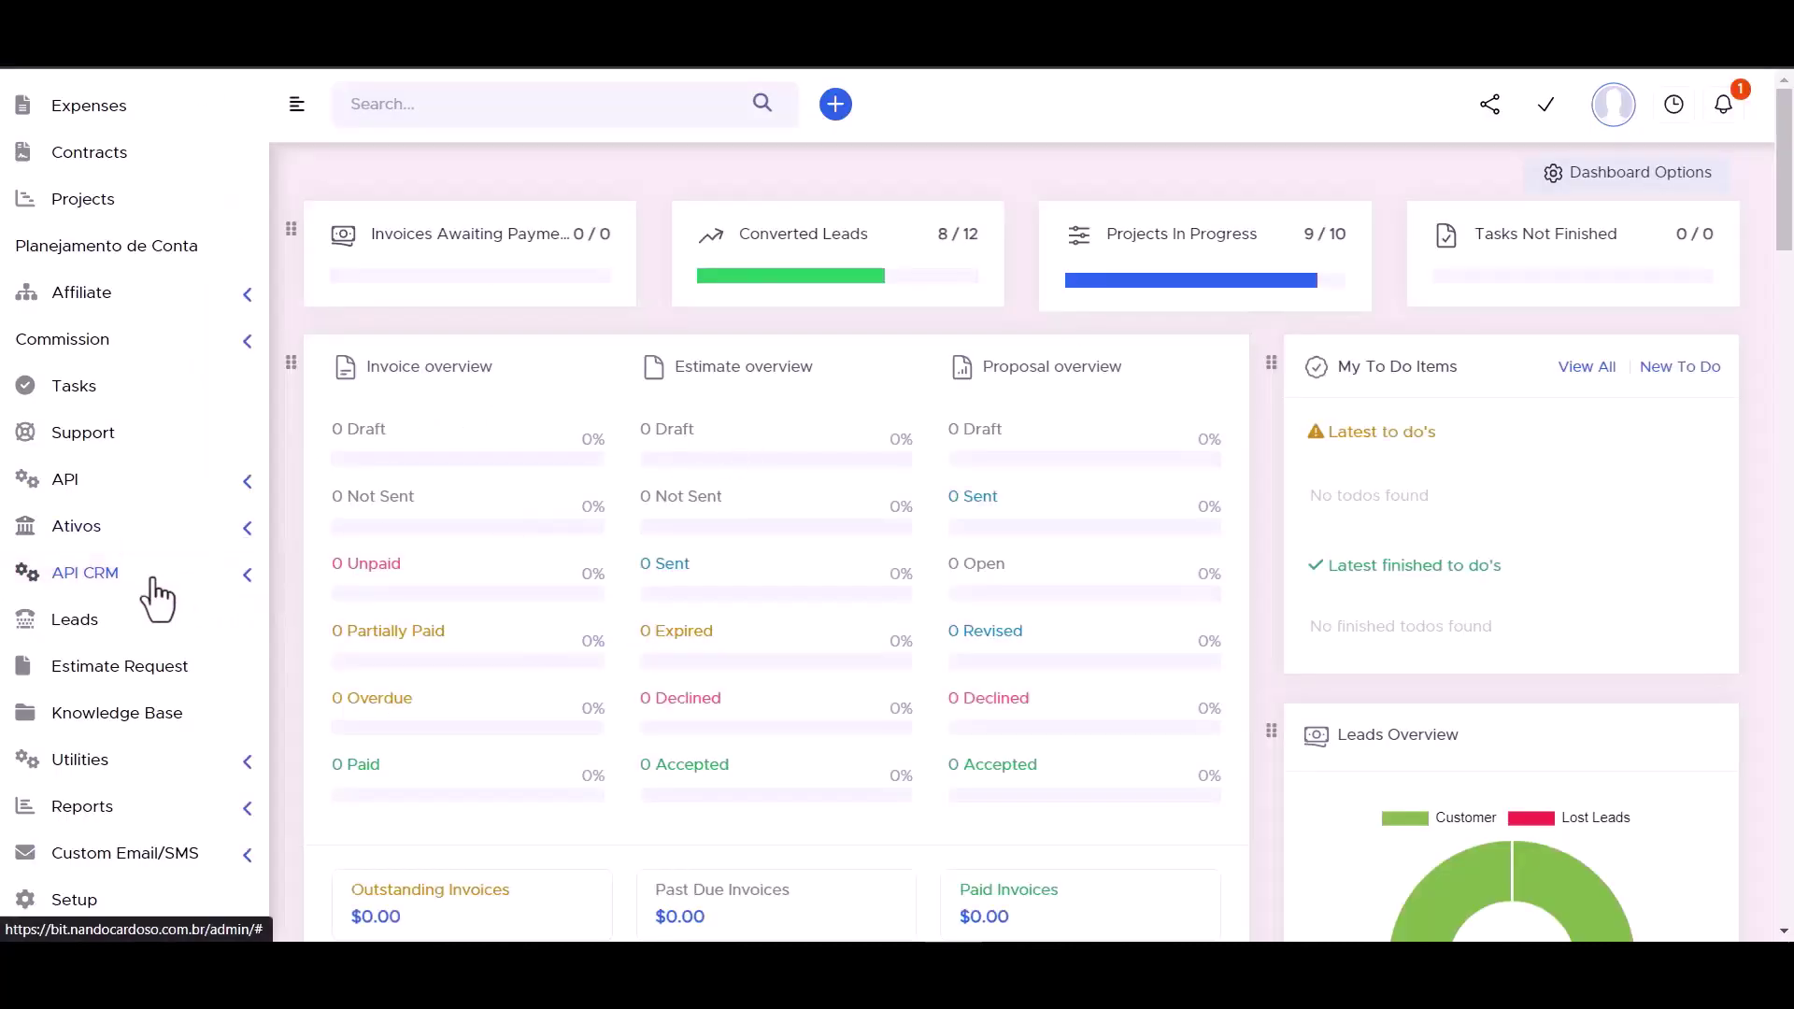
Step: Copy the API URL from Perfex CRM's API CRM Manager page and enter it as the Access API URL in Bit Integrations
{"action": "left_click", "coordinate": [248, 575]}
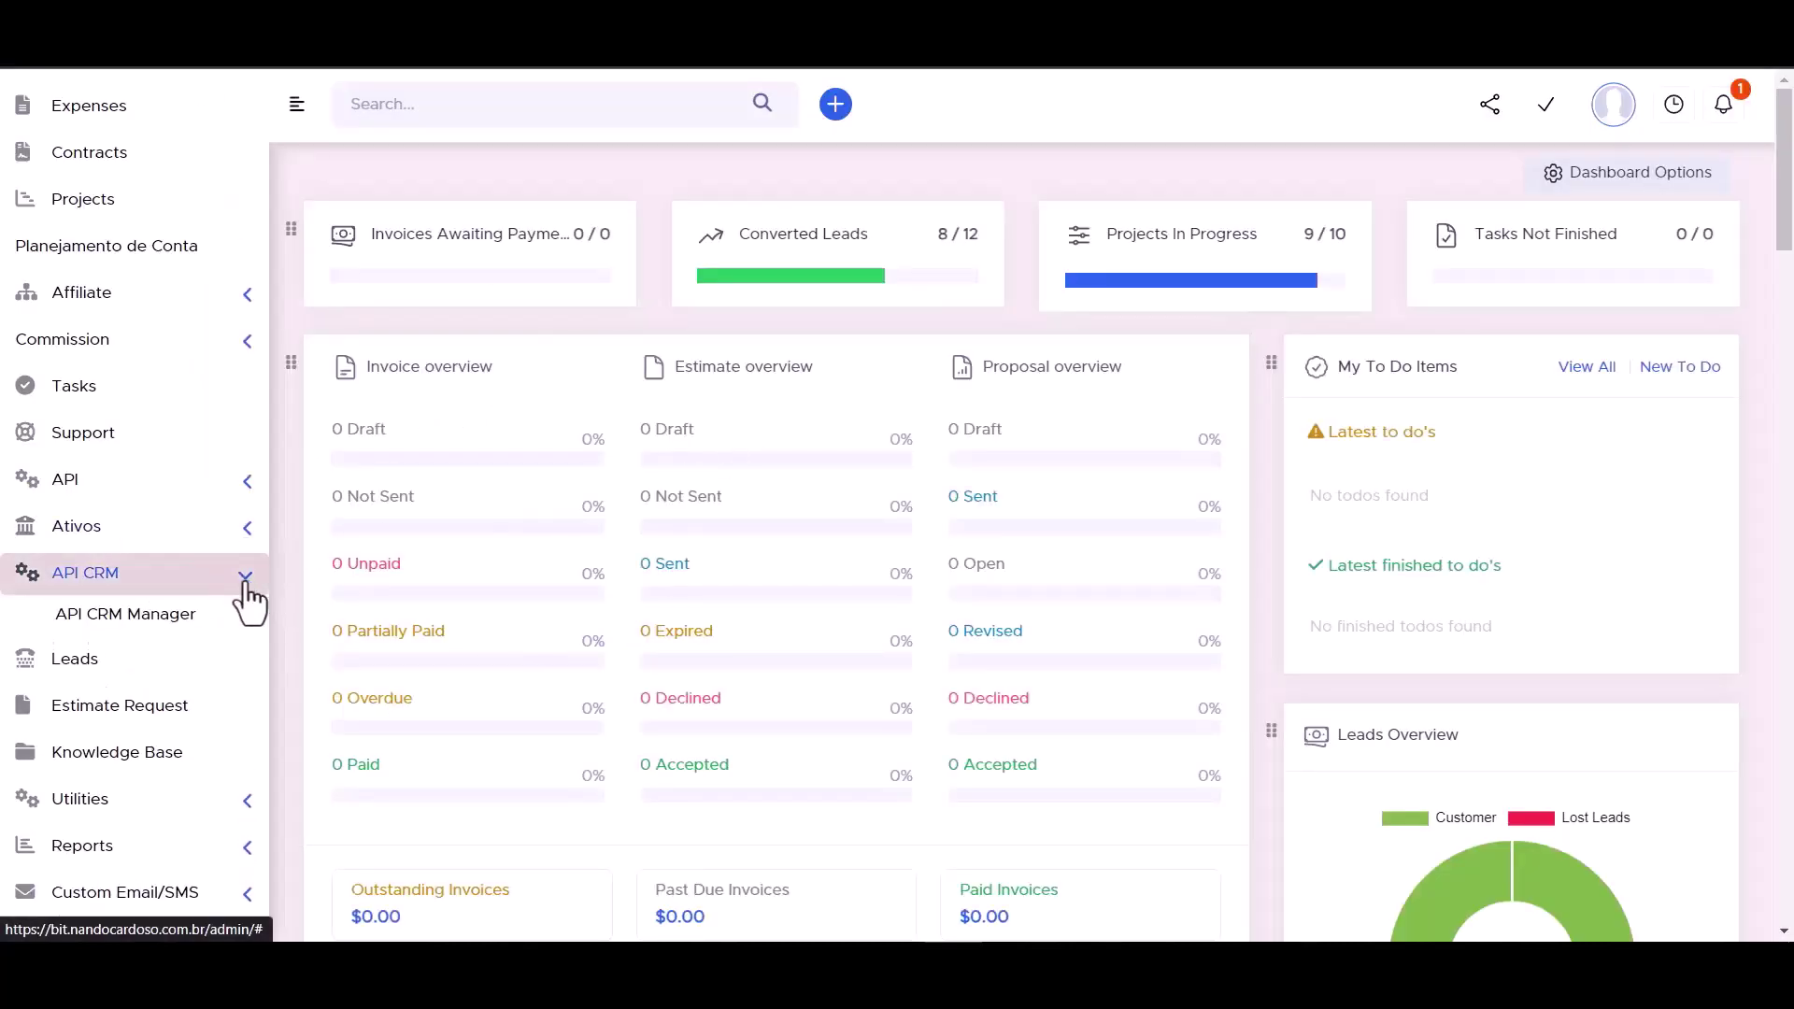
{"action": "left_click", "coordinate": [142, 624]}
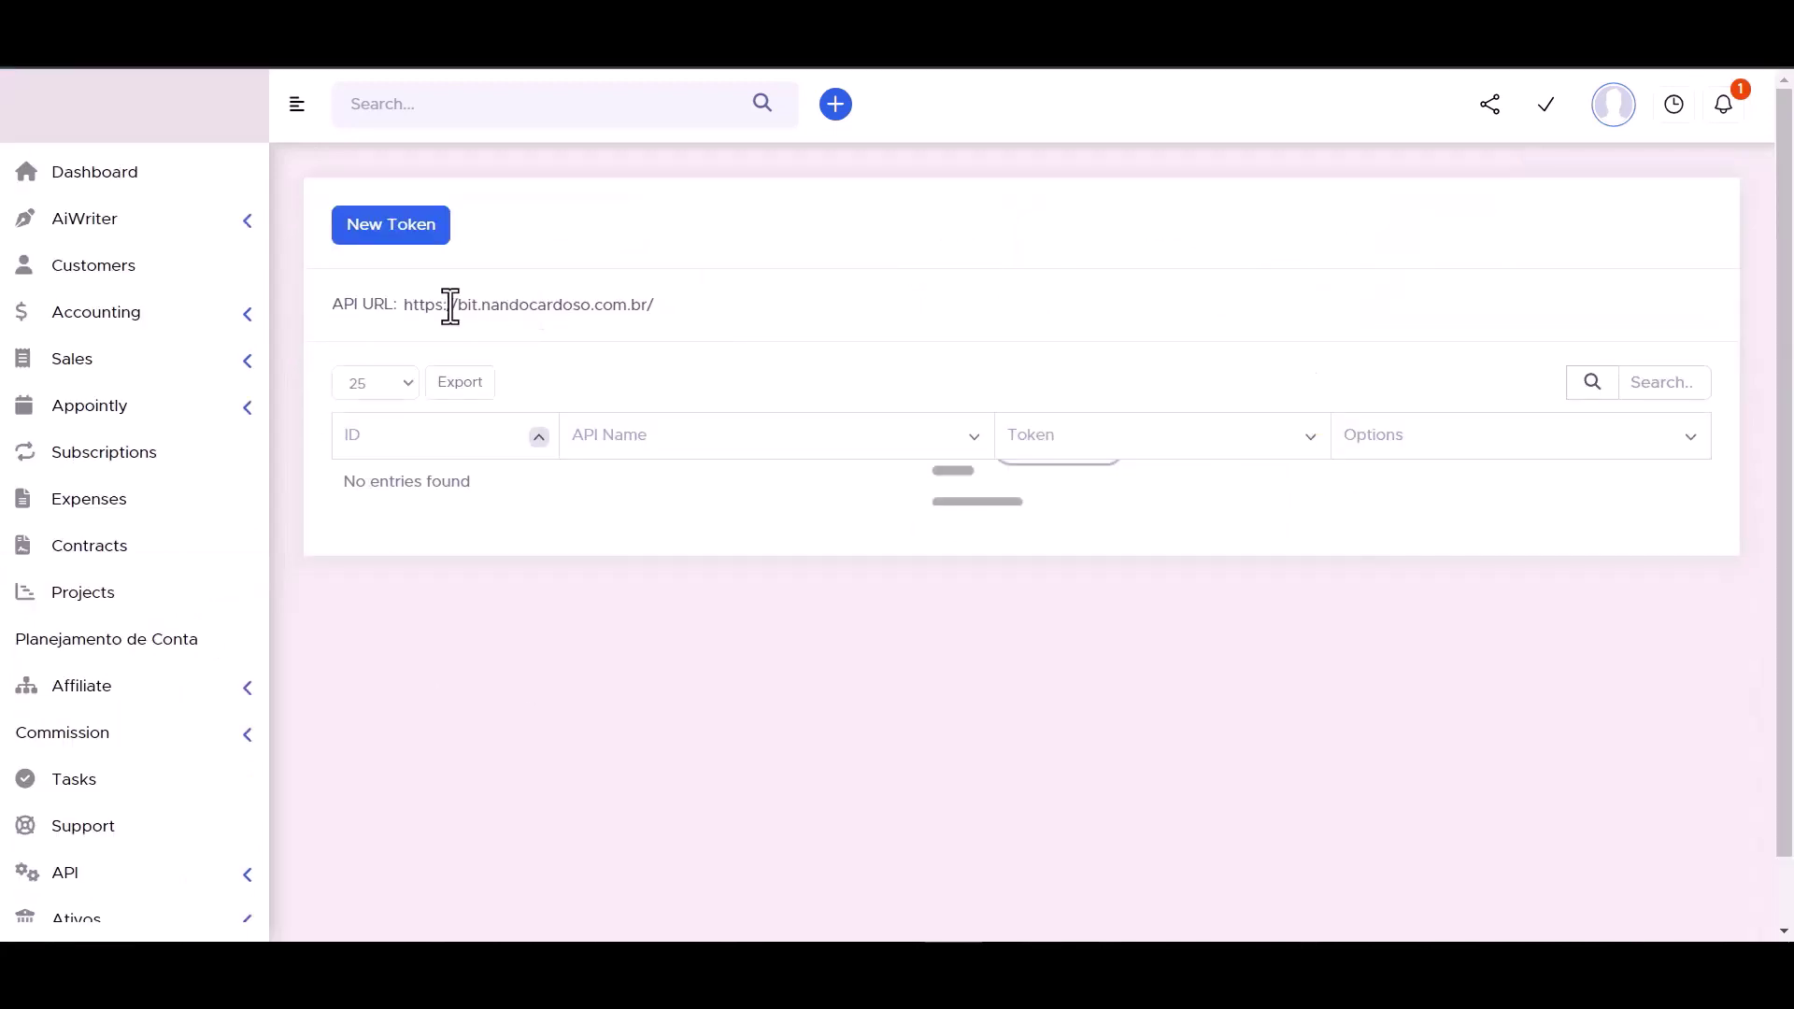
{"action": "triple_click", "coordinate": [486, 308]}
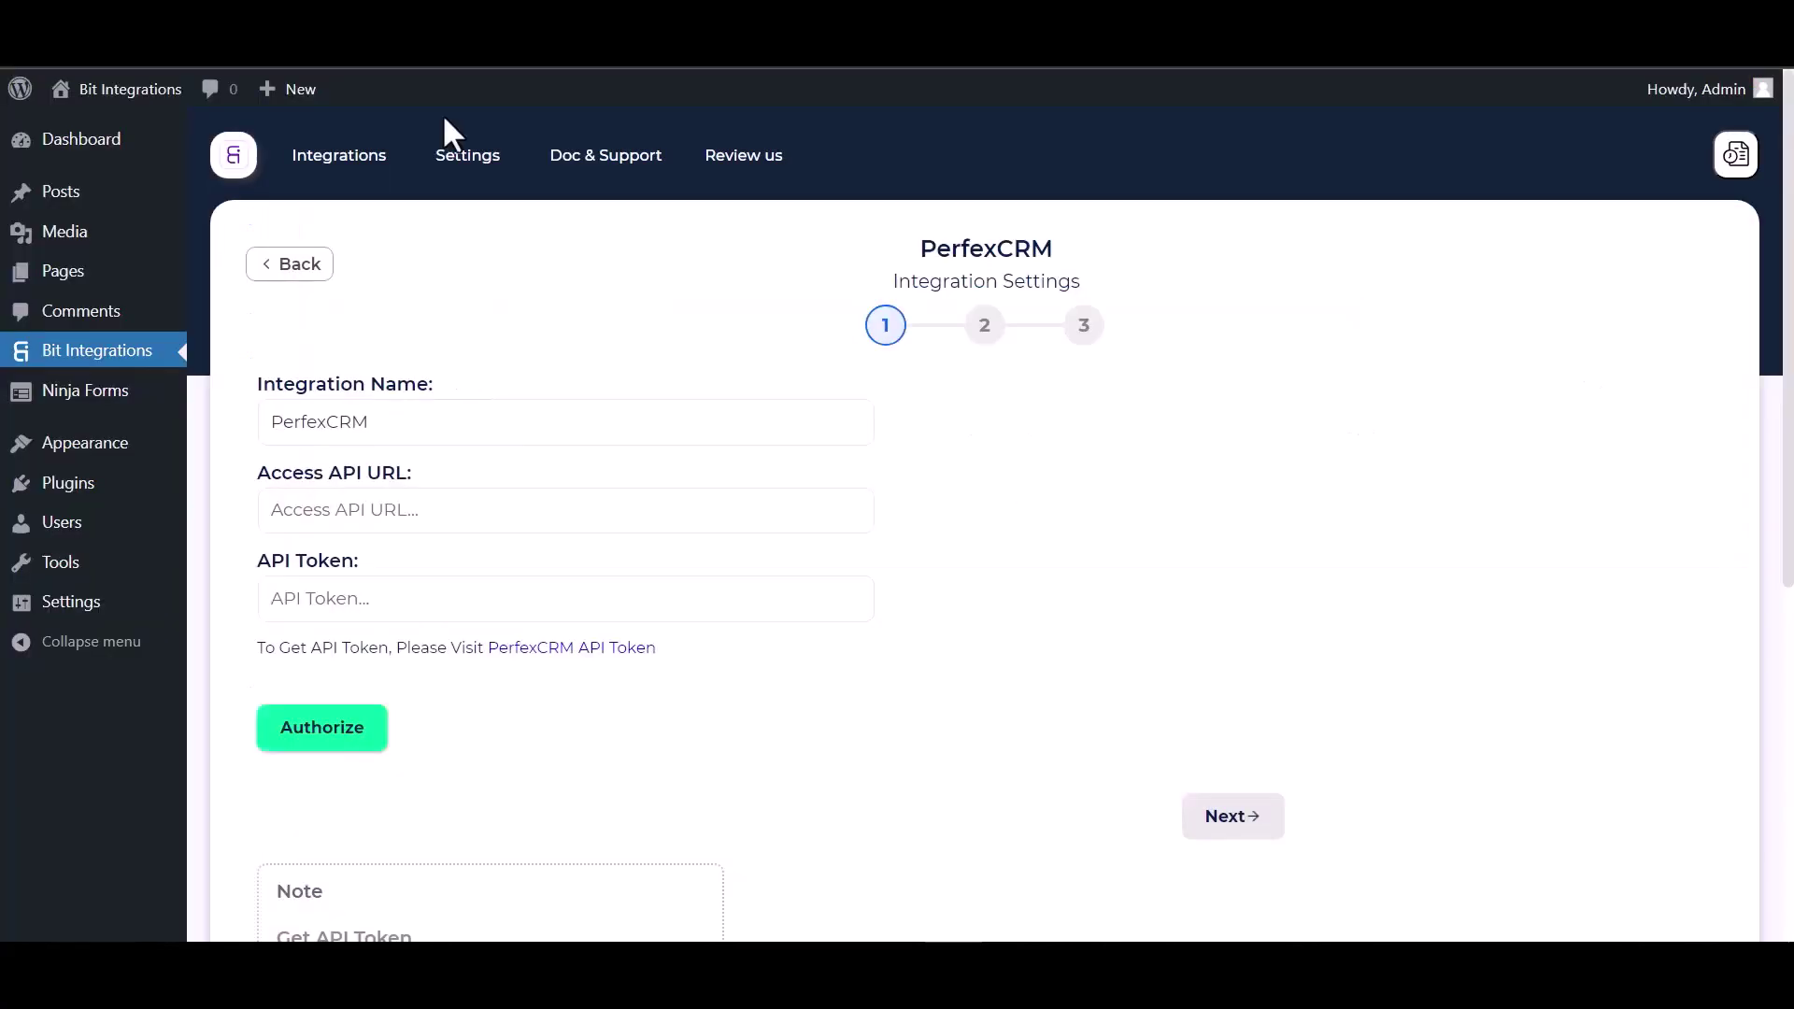
{"action": "left_click", "coordinate": [380, 524]}
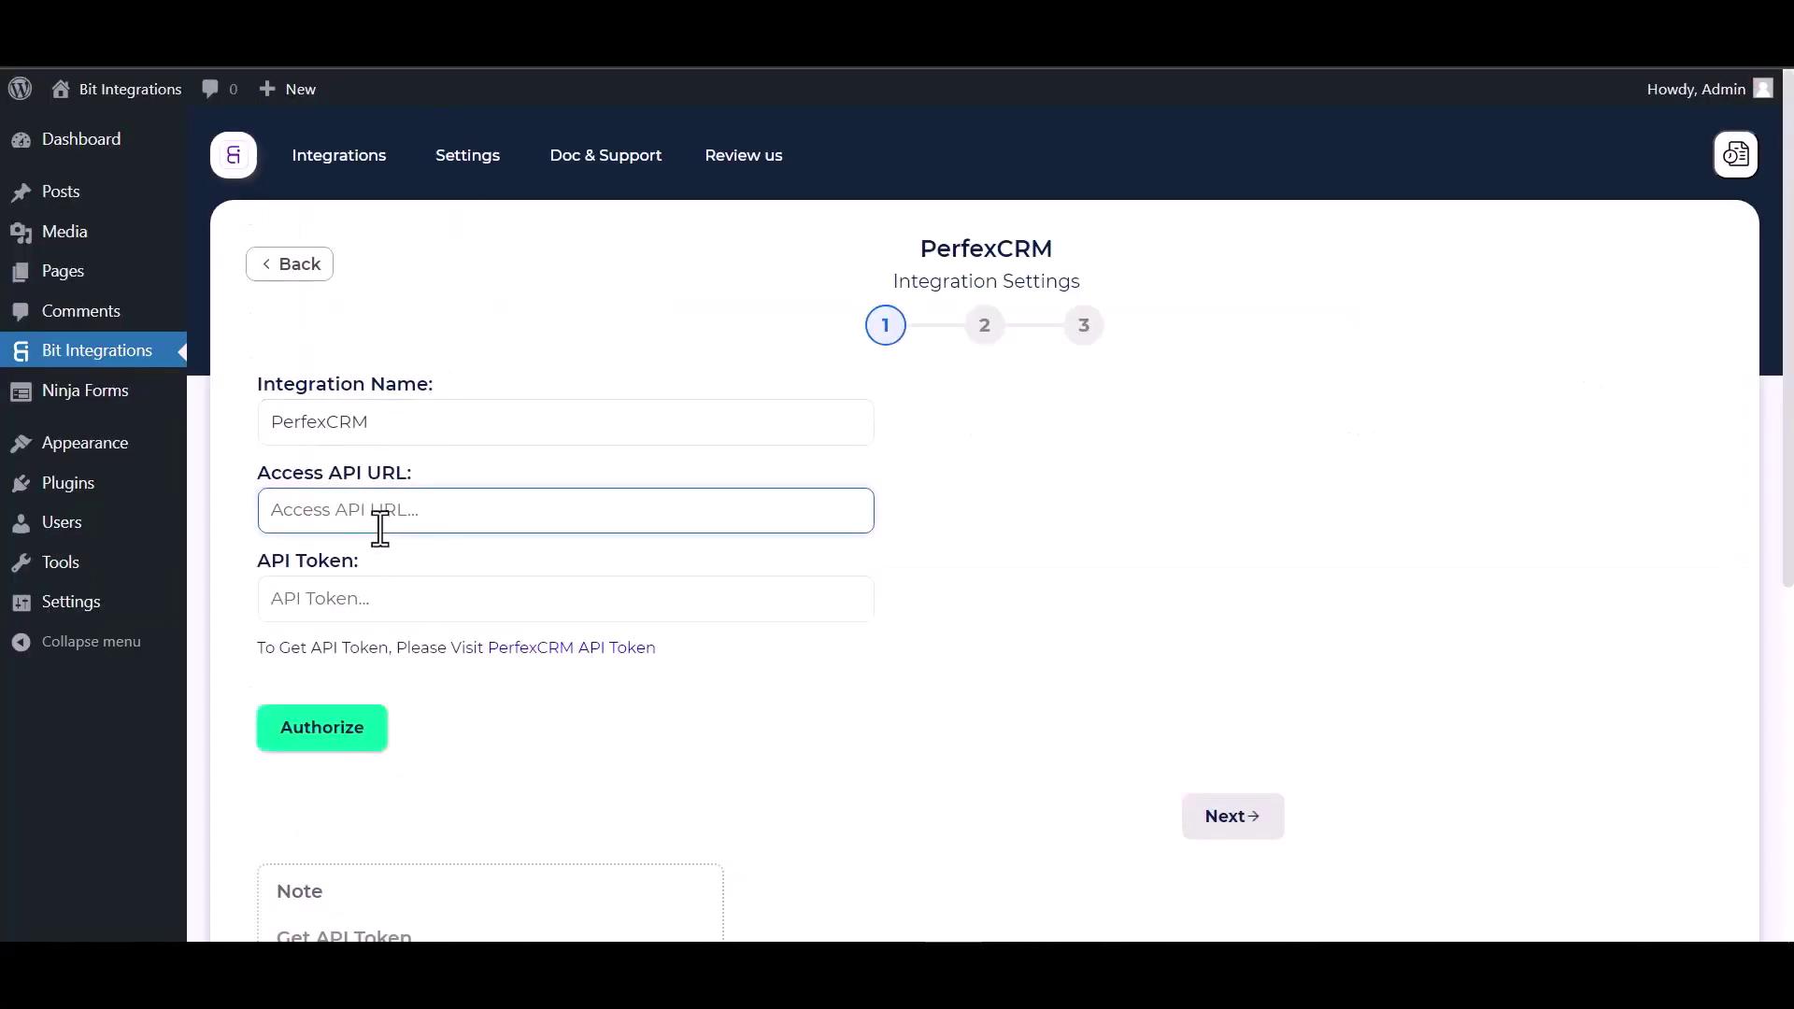
{"action": "type", "text": "https://bit.nandocardoso.com.br/"}
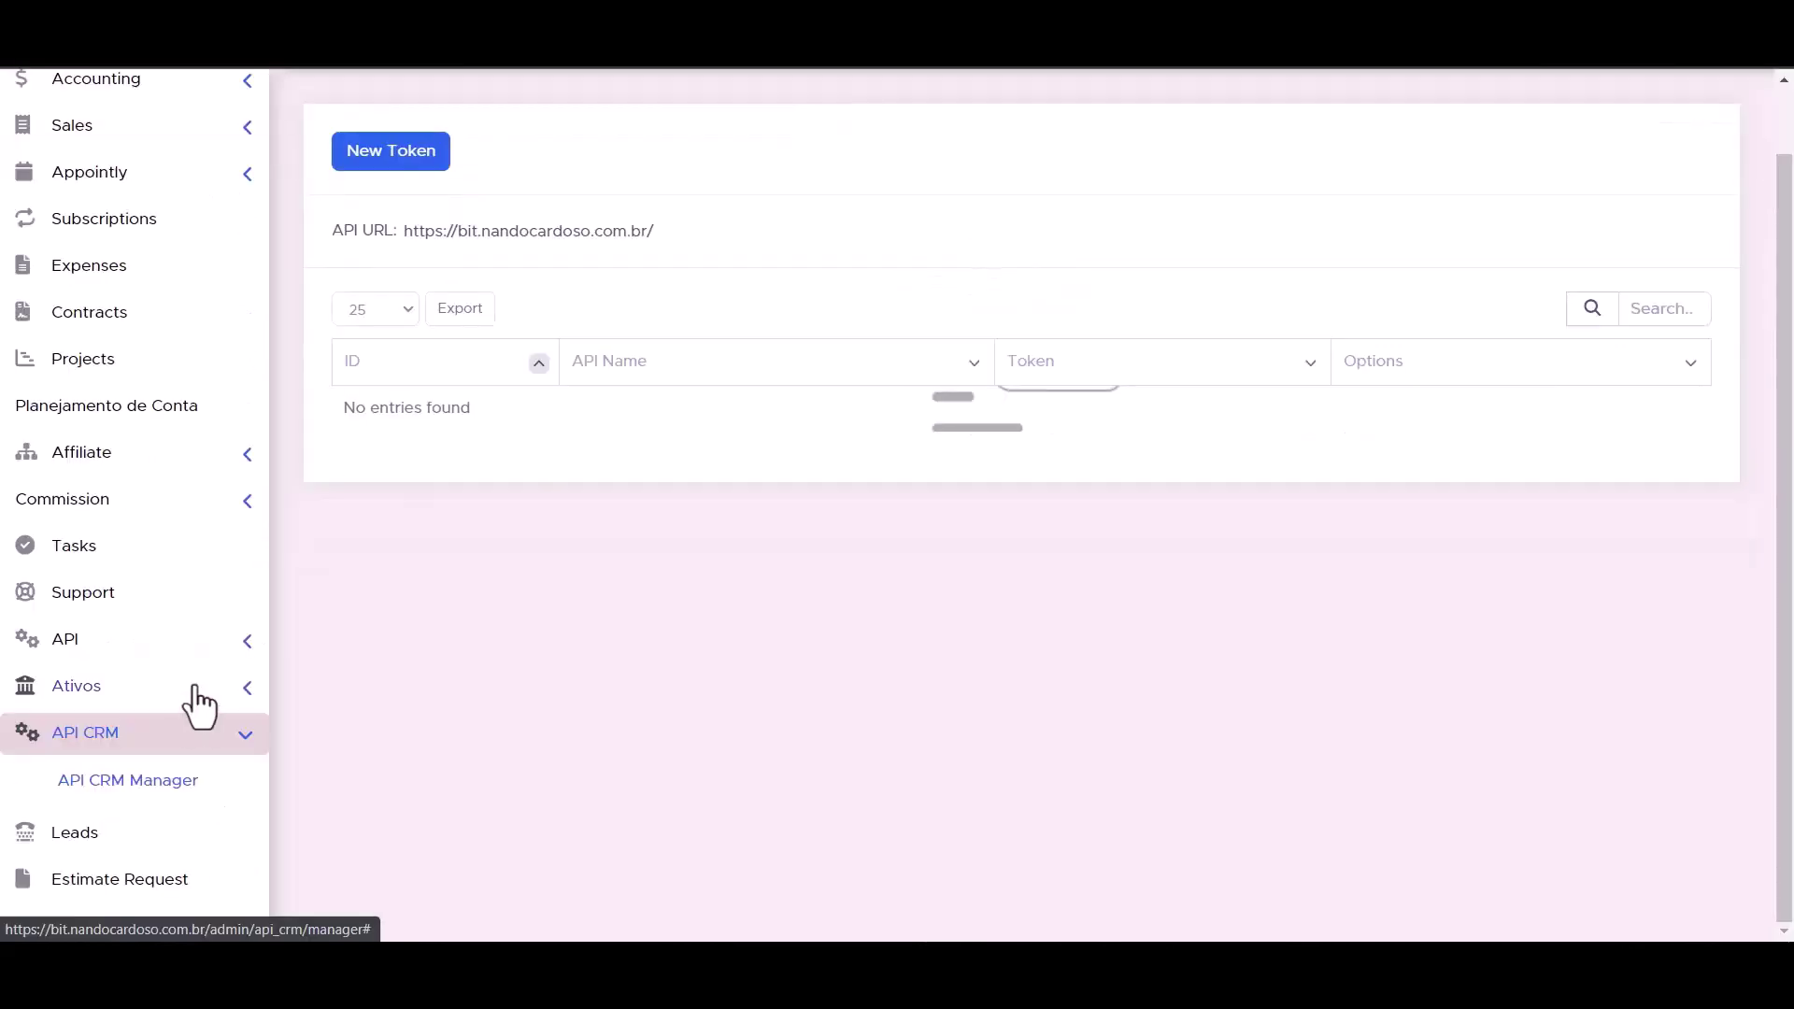
Step: In Perfex CRM's API Management, start a new token and set its API name to Bit Integrations
{"action": "left_click", "coordinate": [253, 645]}
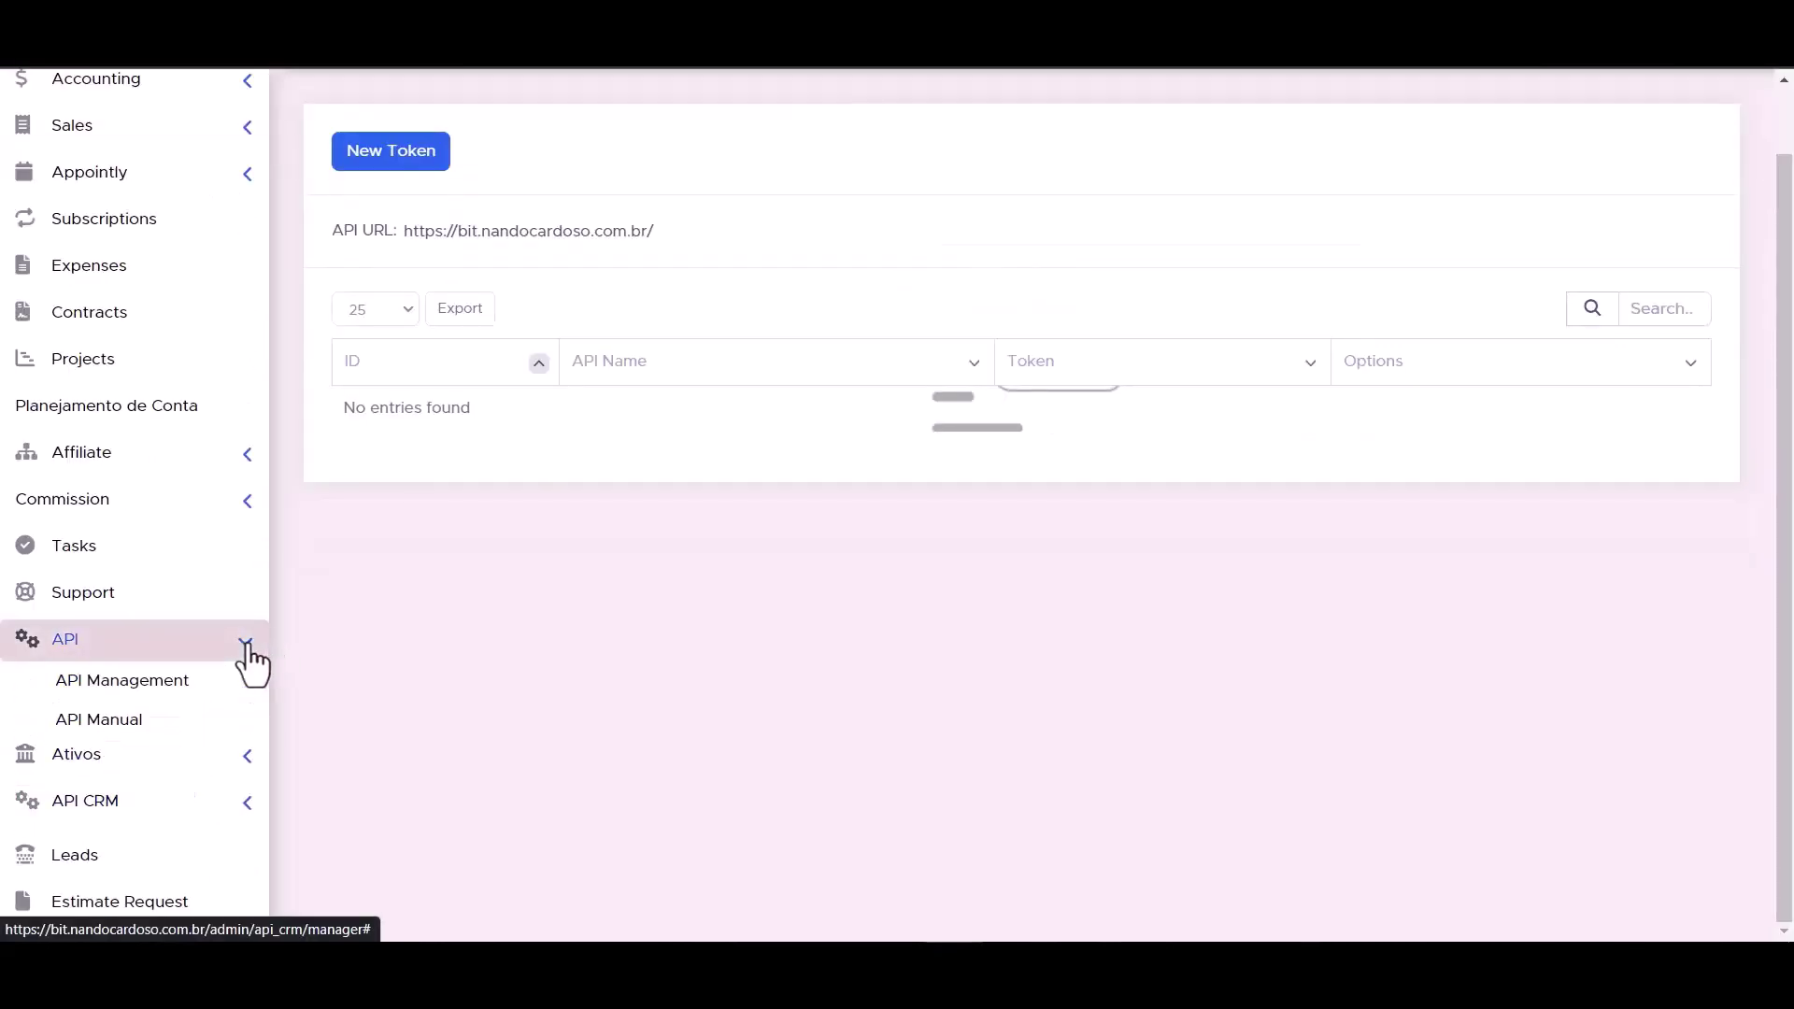
{"action": "left_click", "coordinate": [143, 694]}
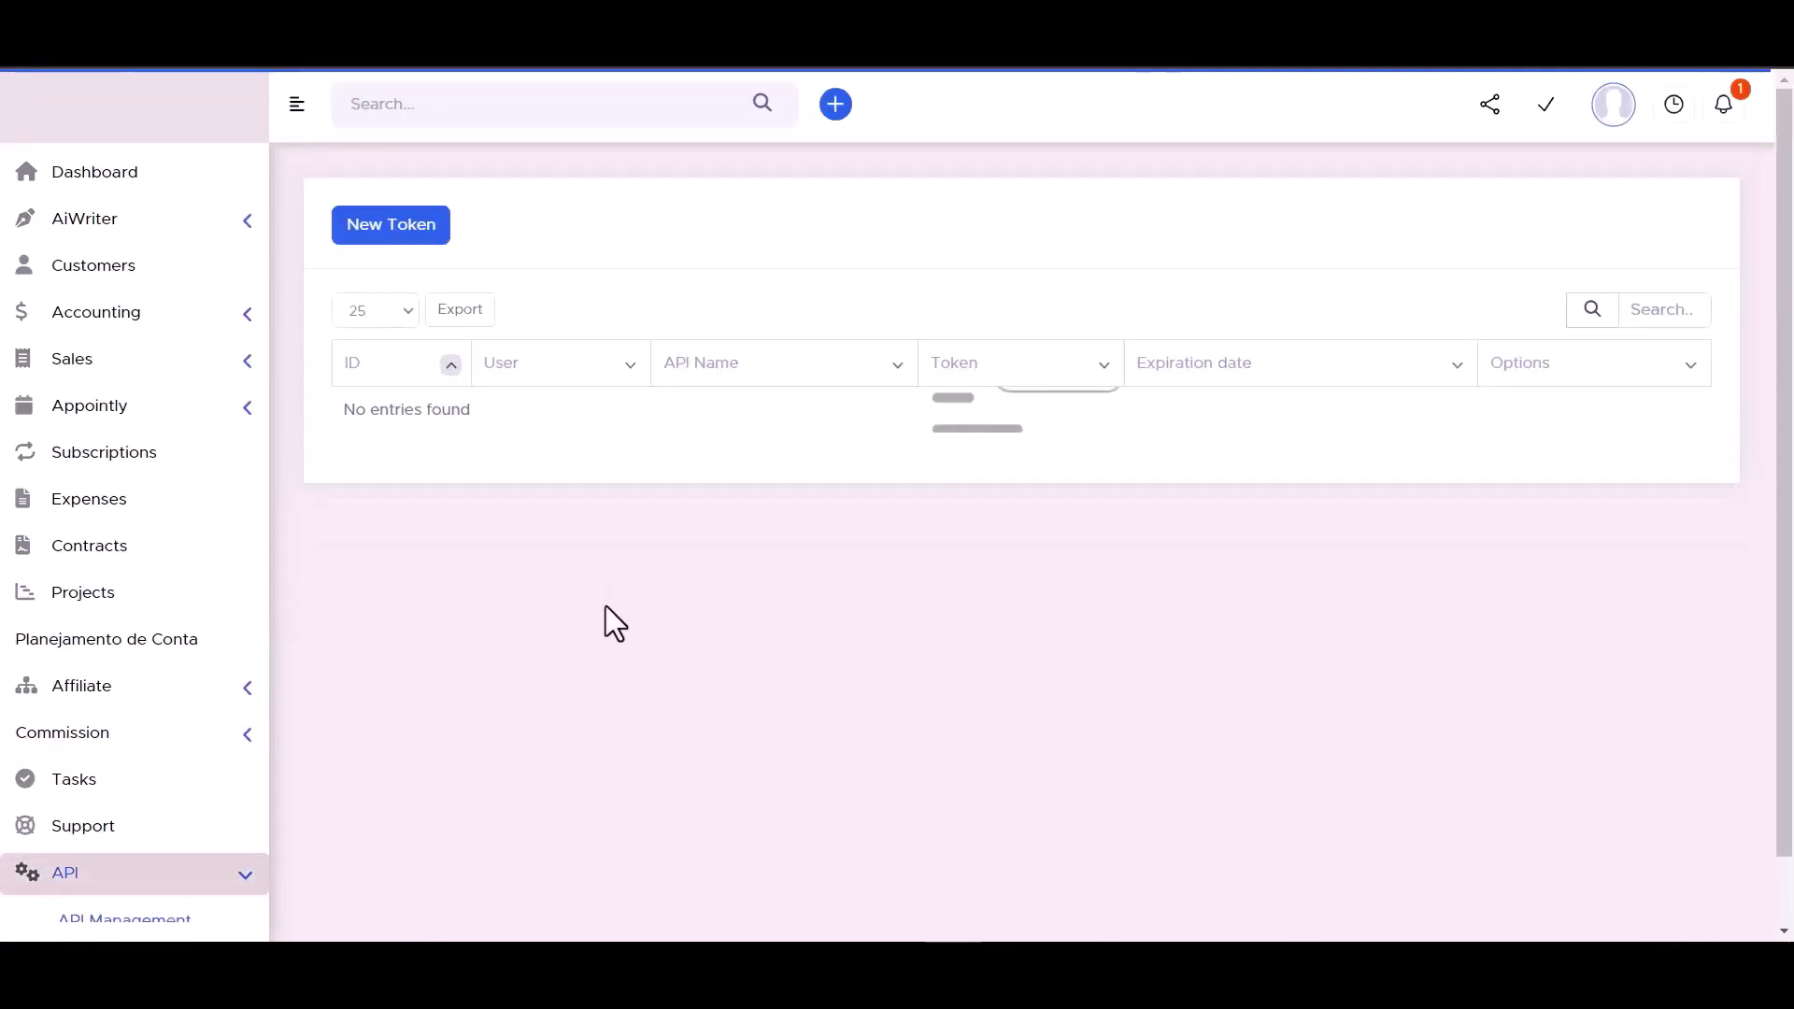
{"action": "left_click", "coordinate": [392, 244]}
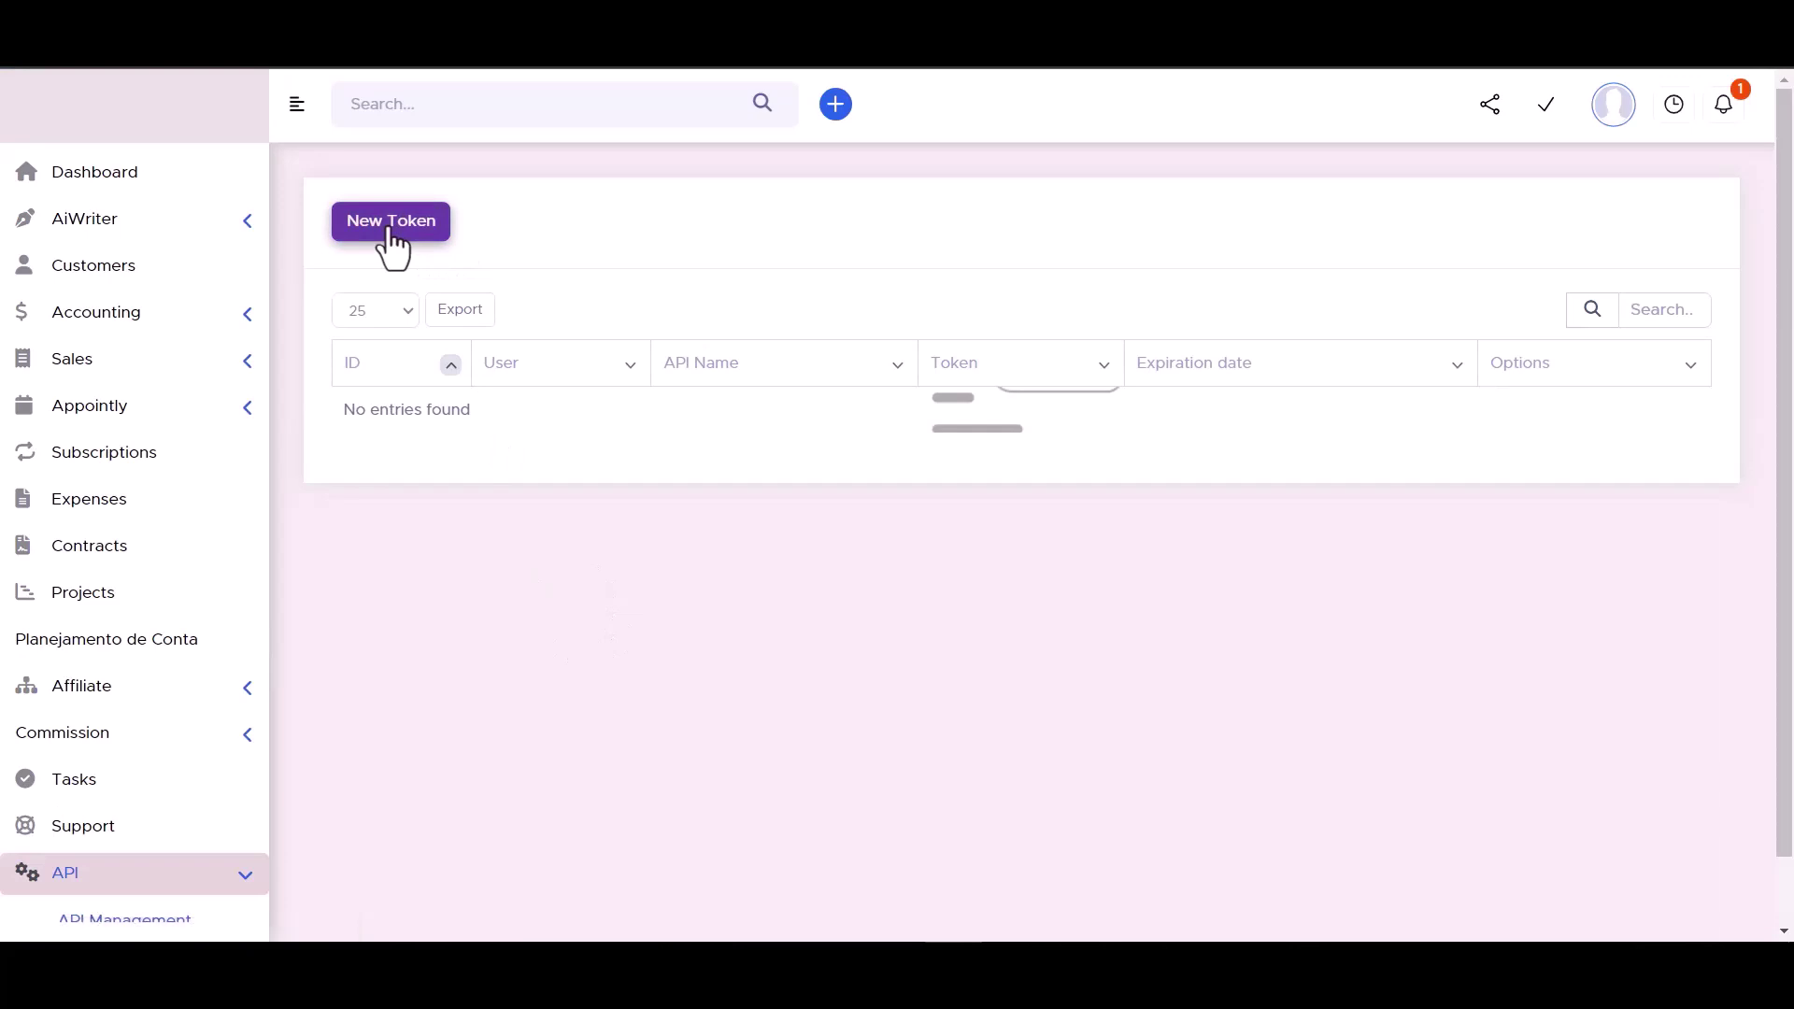
{"action": "left_click", "coordinate": [626, 246]}
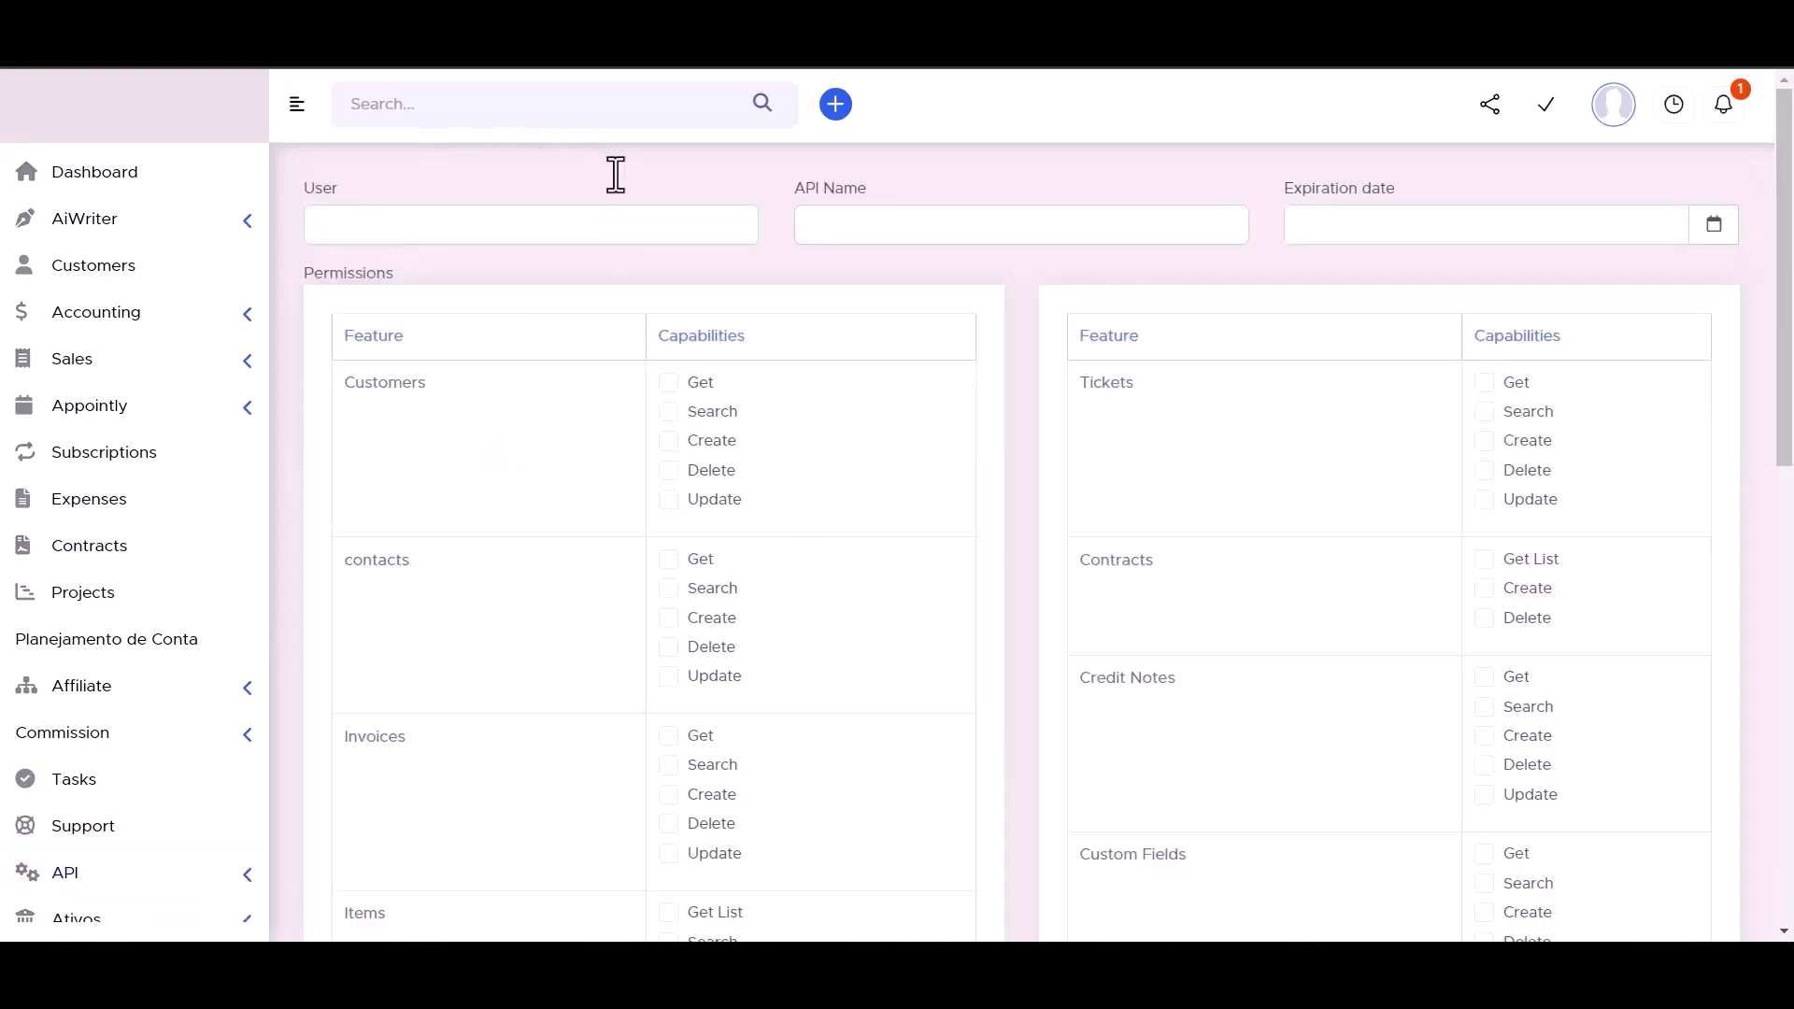
{"action": "left_click", "coordinate": [856, 225]}
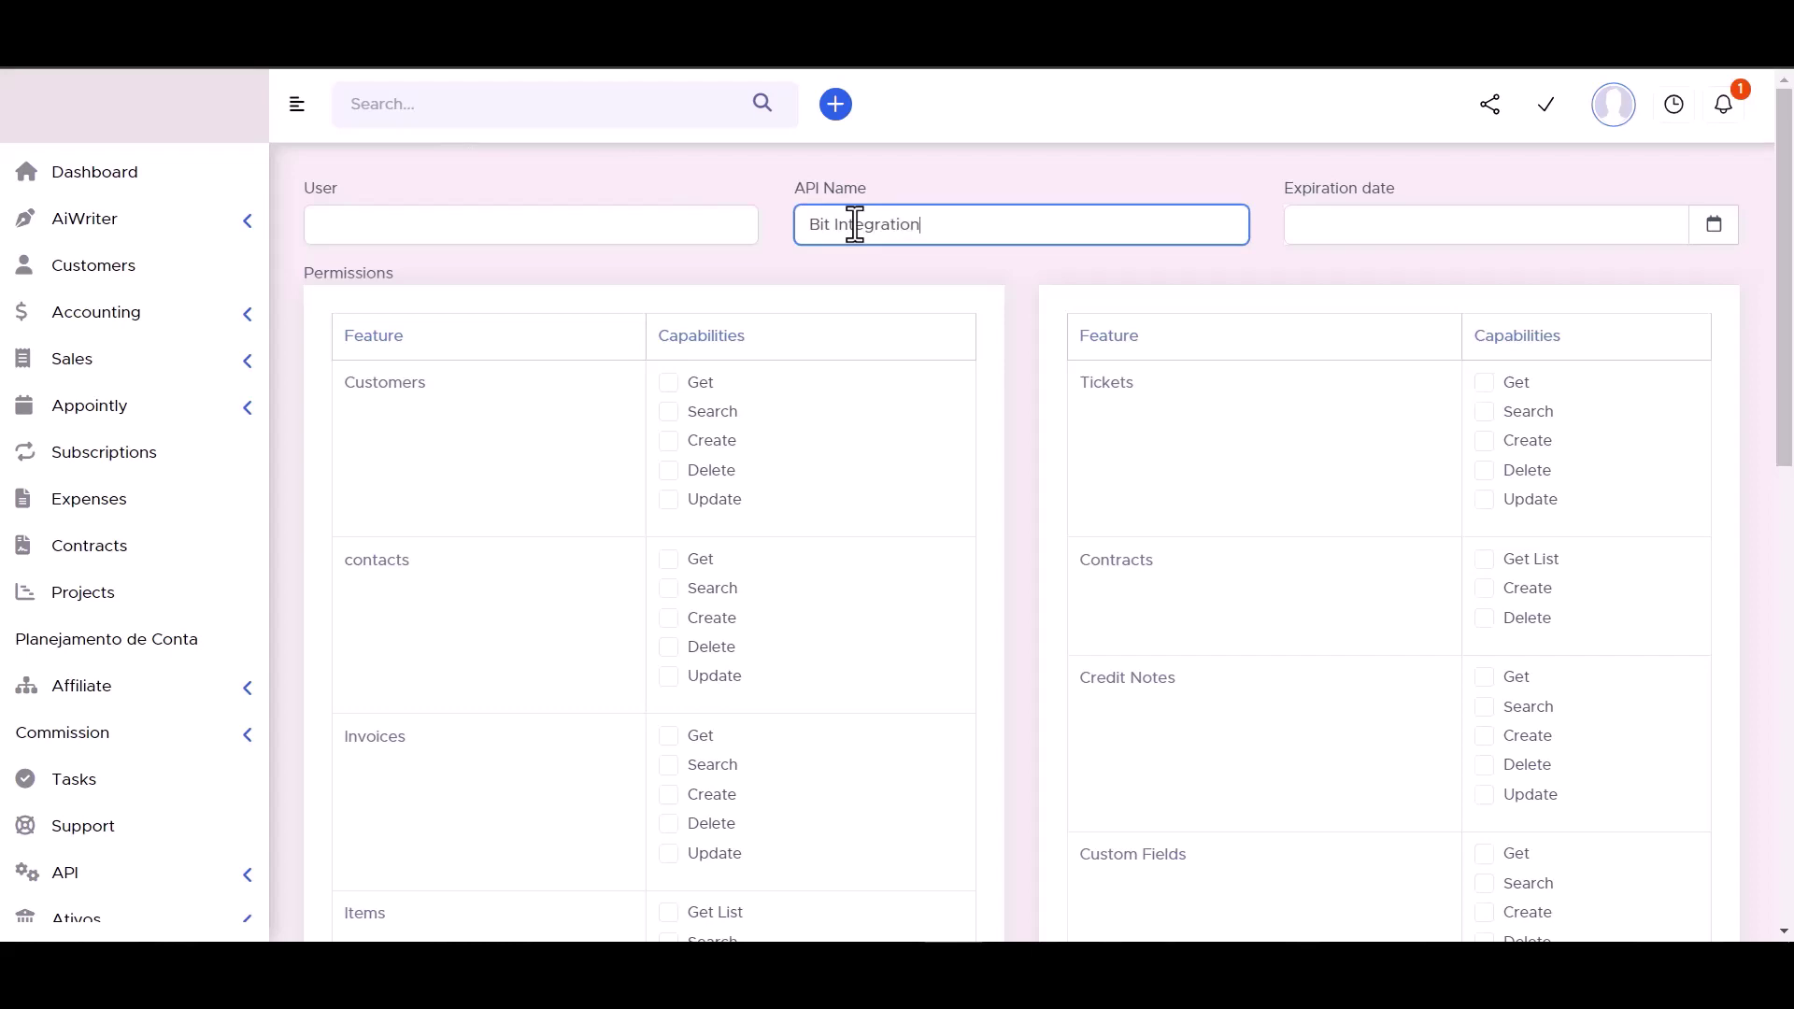
{"action": "left_click", "coordinate": [1713, 228]}
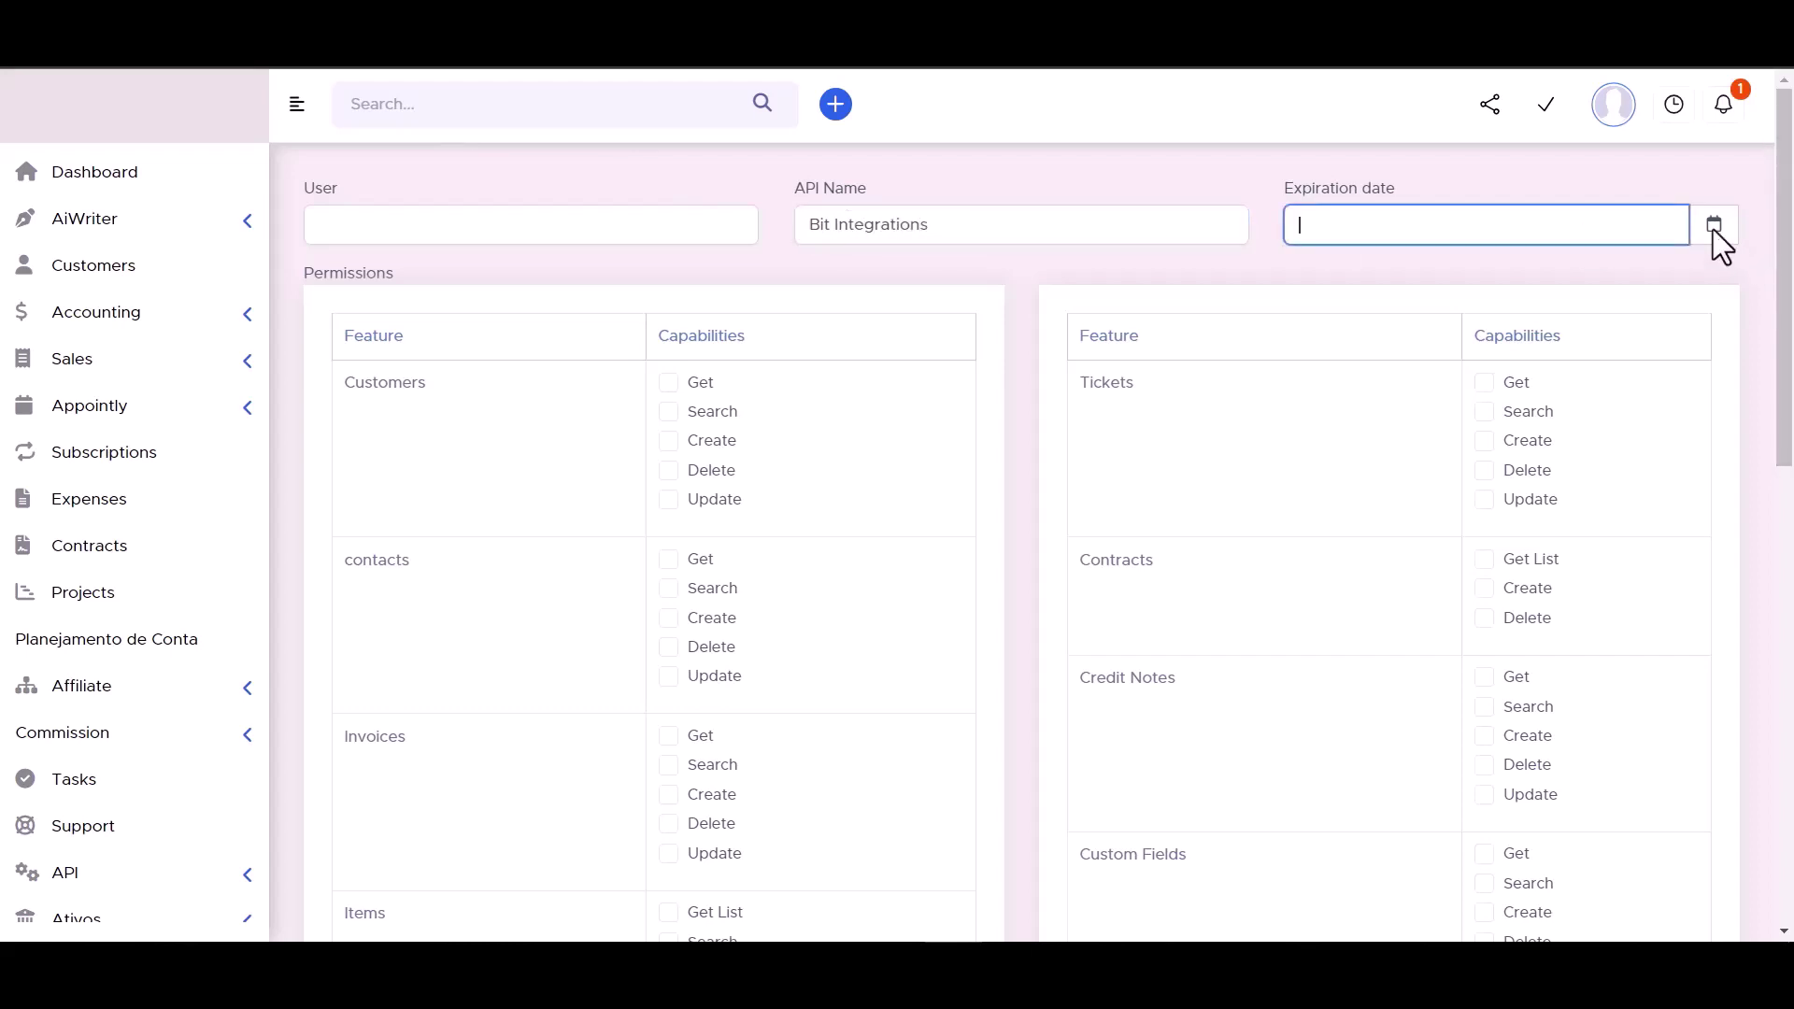
{"action": "left_click", "coordinate": [1587, 493]}
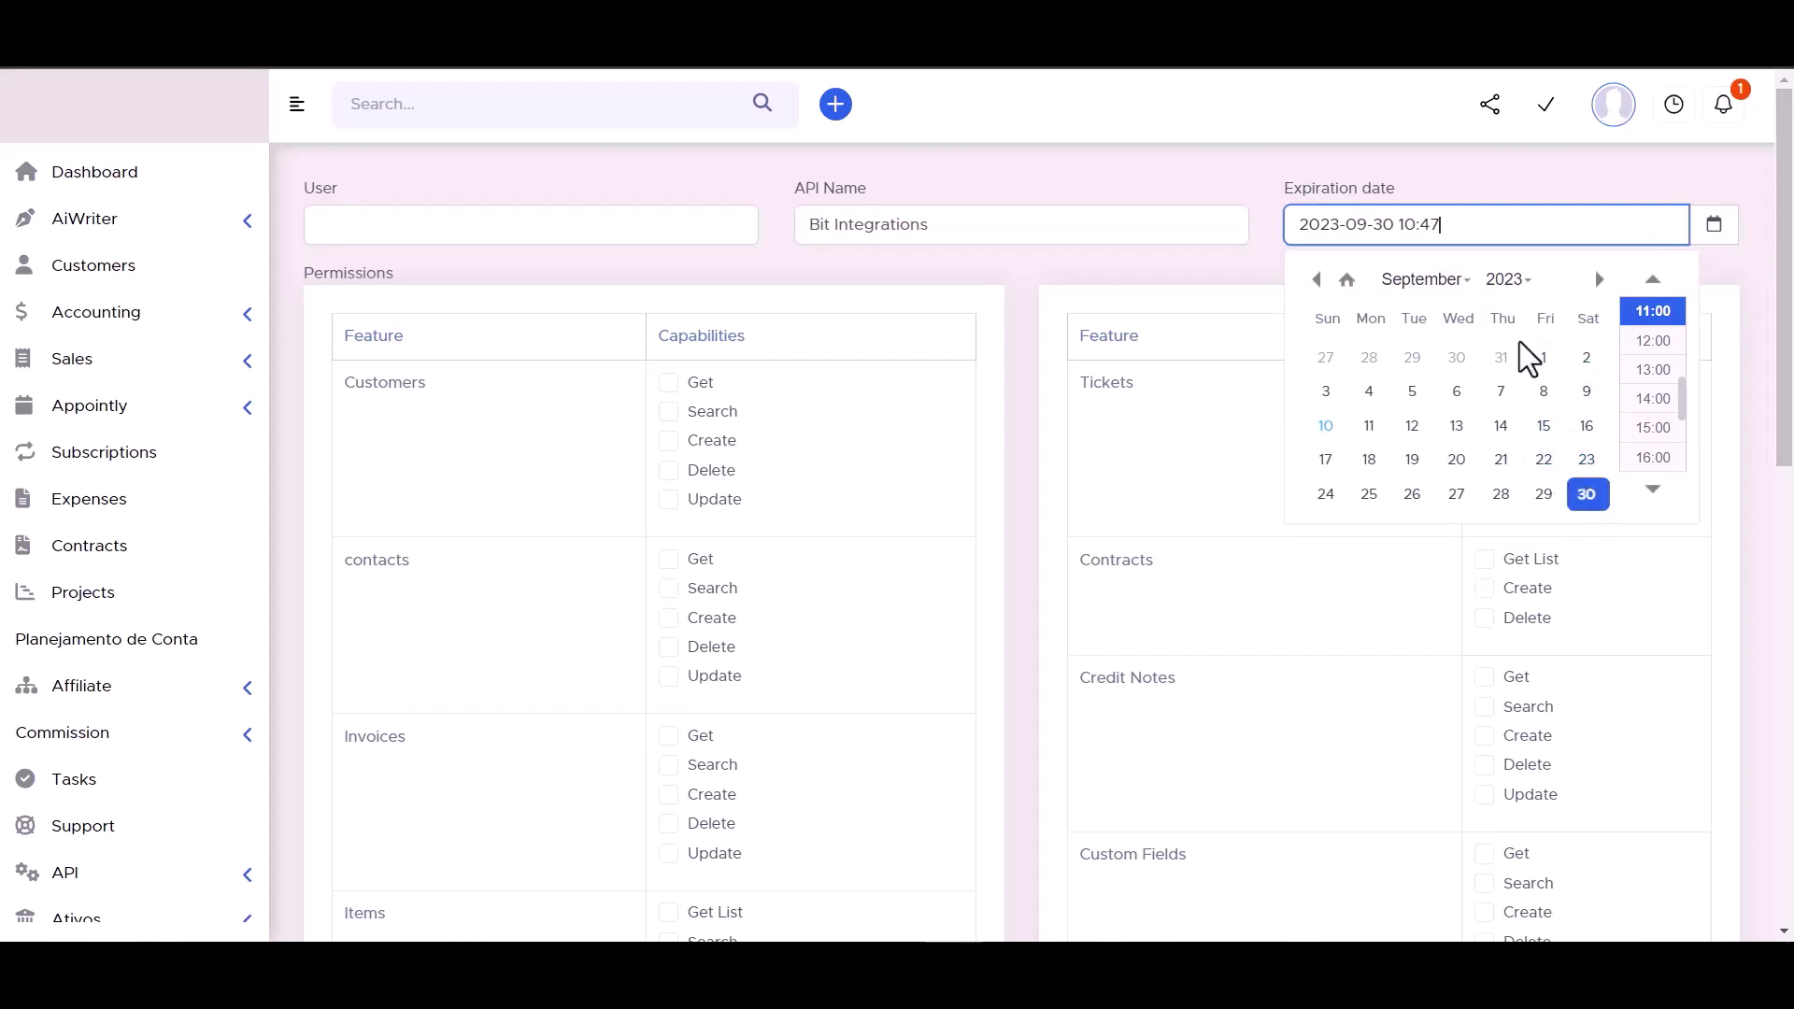
{"action": "left_click", "coordinate": [1508, 279]}
{"action": "scroll", "coordinate": [1501, 393], "scroll_direction": "down", "scroll_amount": 5}
{"action": "left_click", "coordinate": [1508, 338]}
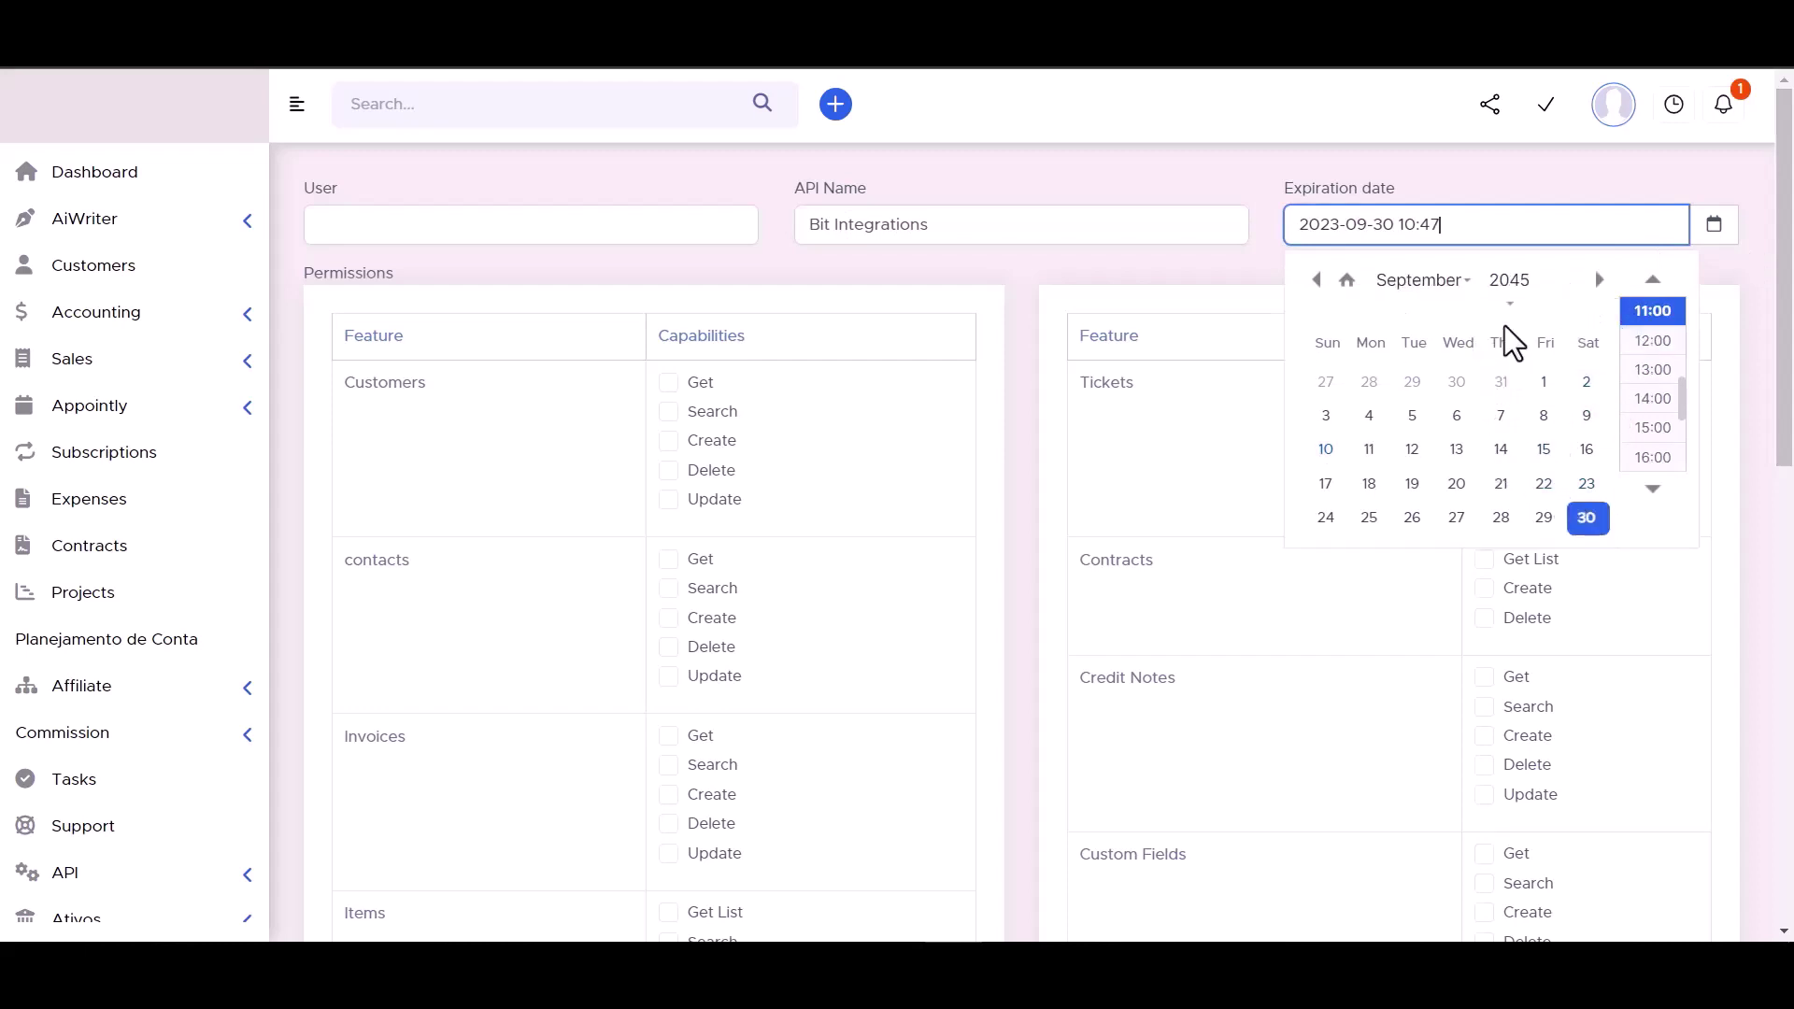
{"action": "left_click", "coordinate": [1216, 166]}
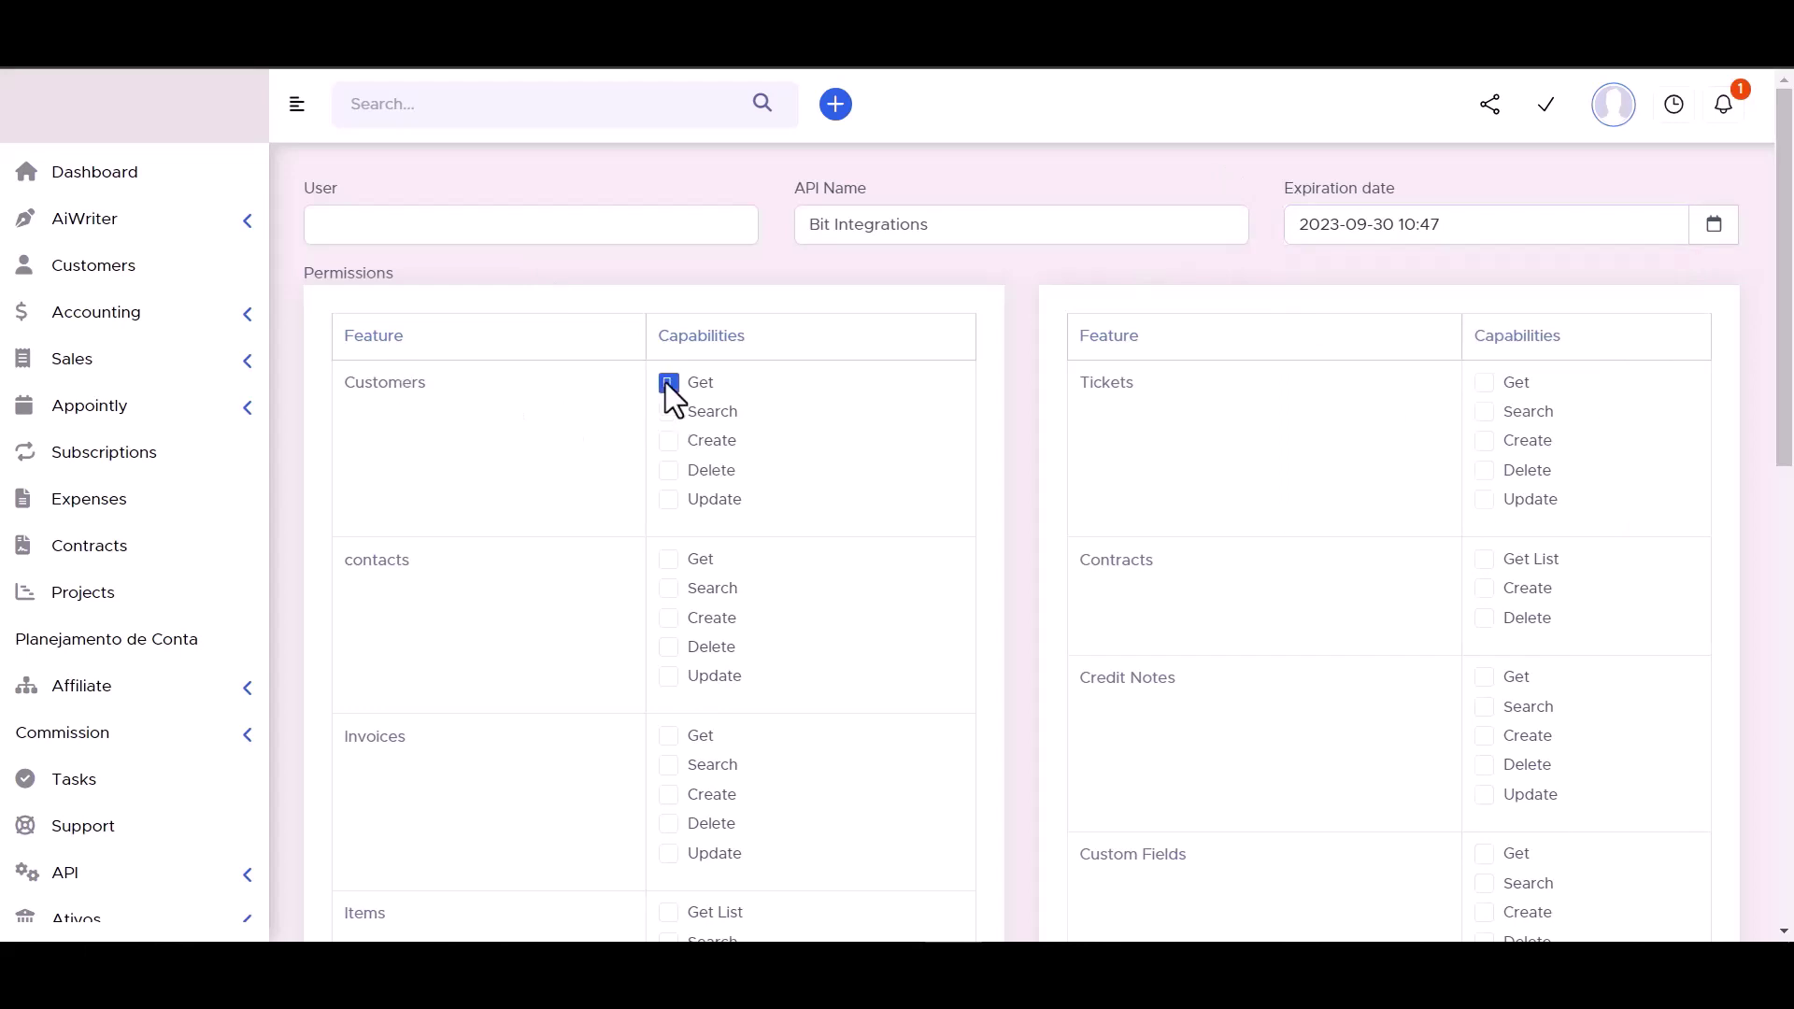
Step: Grant the token all capabilities for Customers, contacts, Tickets and Contracts
{"action": "left_click", "coordinate": [669, 471]}
{"action": "left_click", "coordinate": [669, 498]}
{"action": "left_click", "coordinate": [1485, 560]}
{"action": "left_click", "coordinate": [1485, 589]}
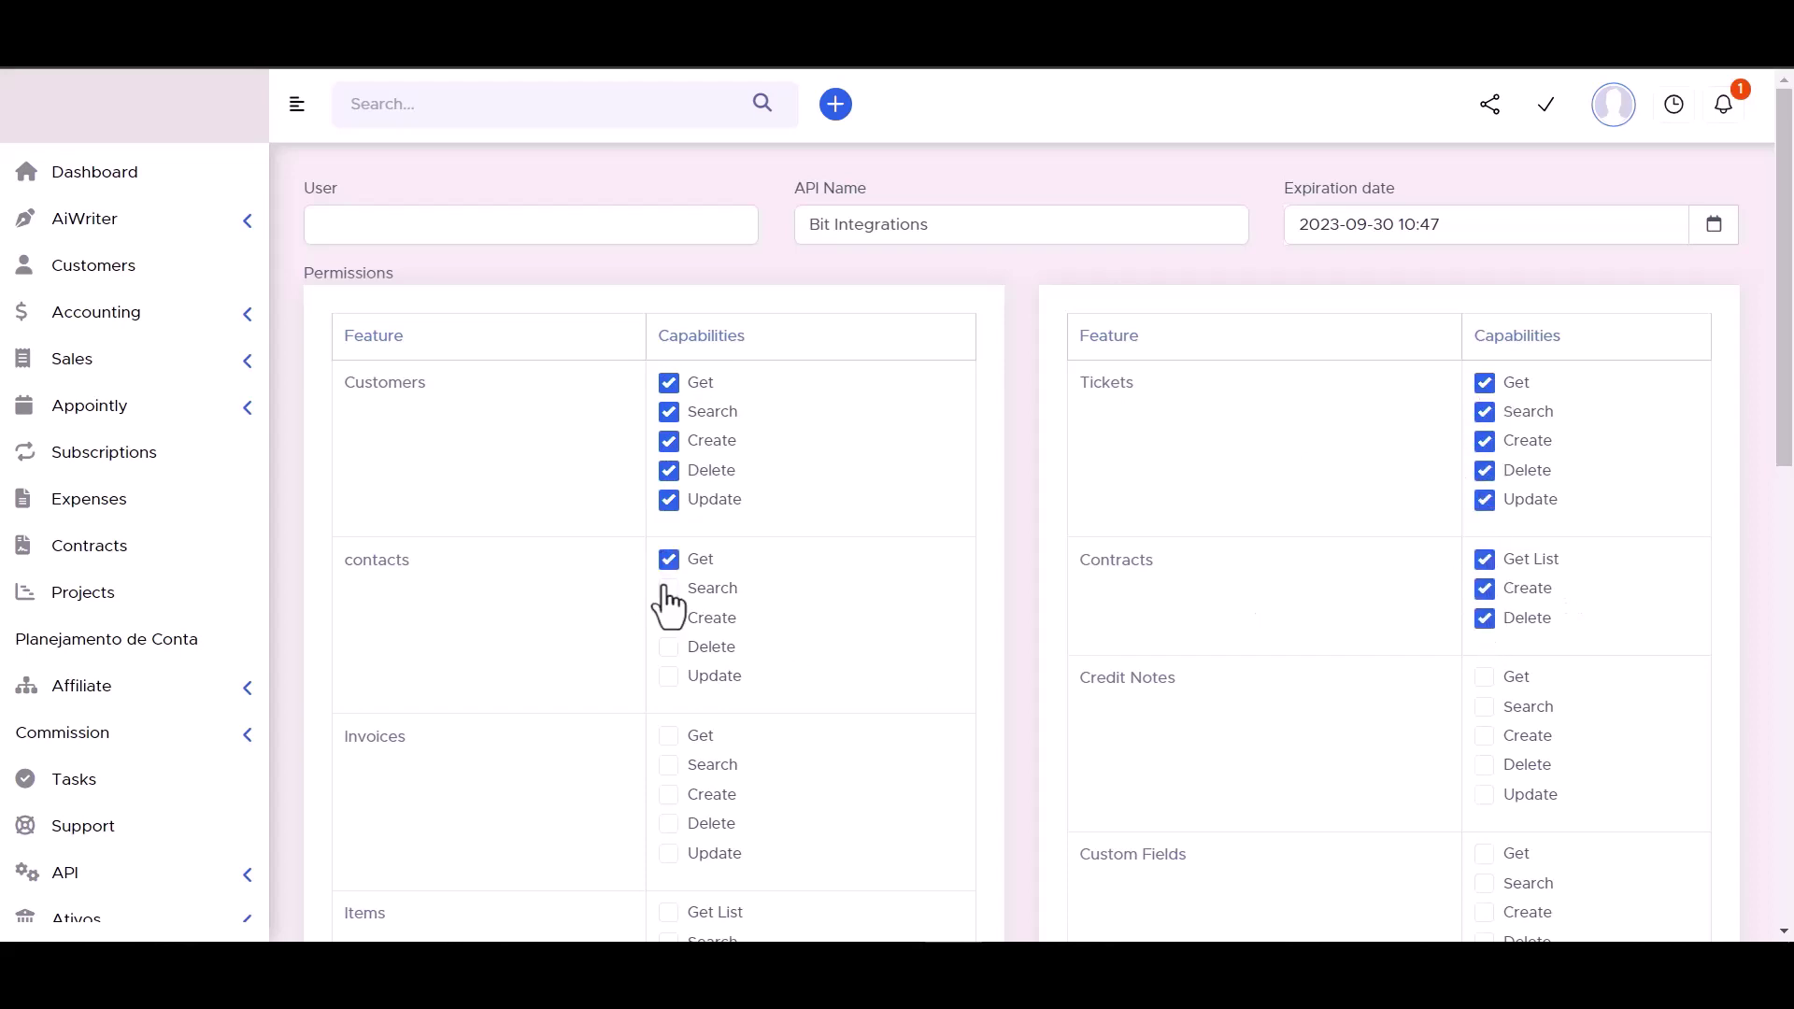
{"action": "left_click", "coordinate": [670, 677]}
Step: Grant the token all capabilities for Invoices and Credit Notes
{"action": "scroll", "coordinate": [804, 513], "scroll_direction": "down", "scroll_amount": 3}
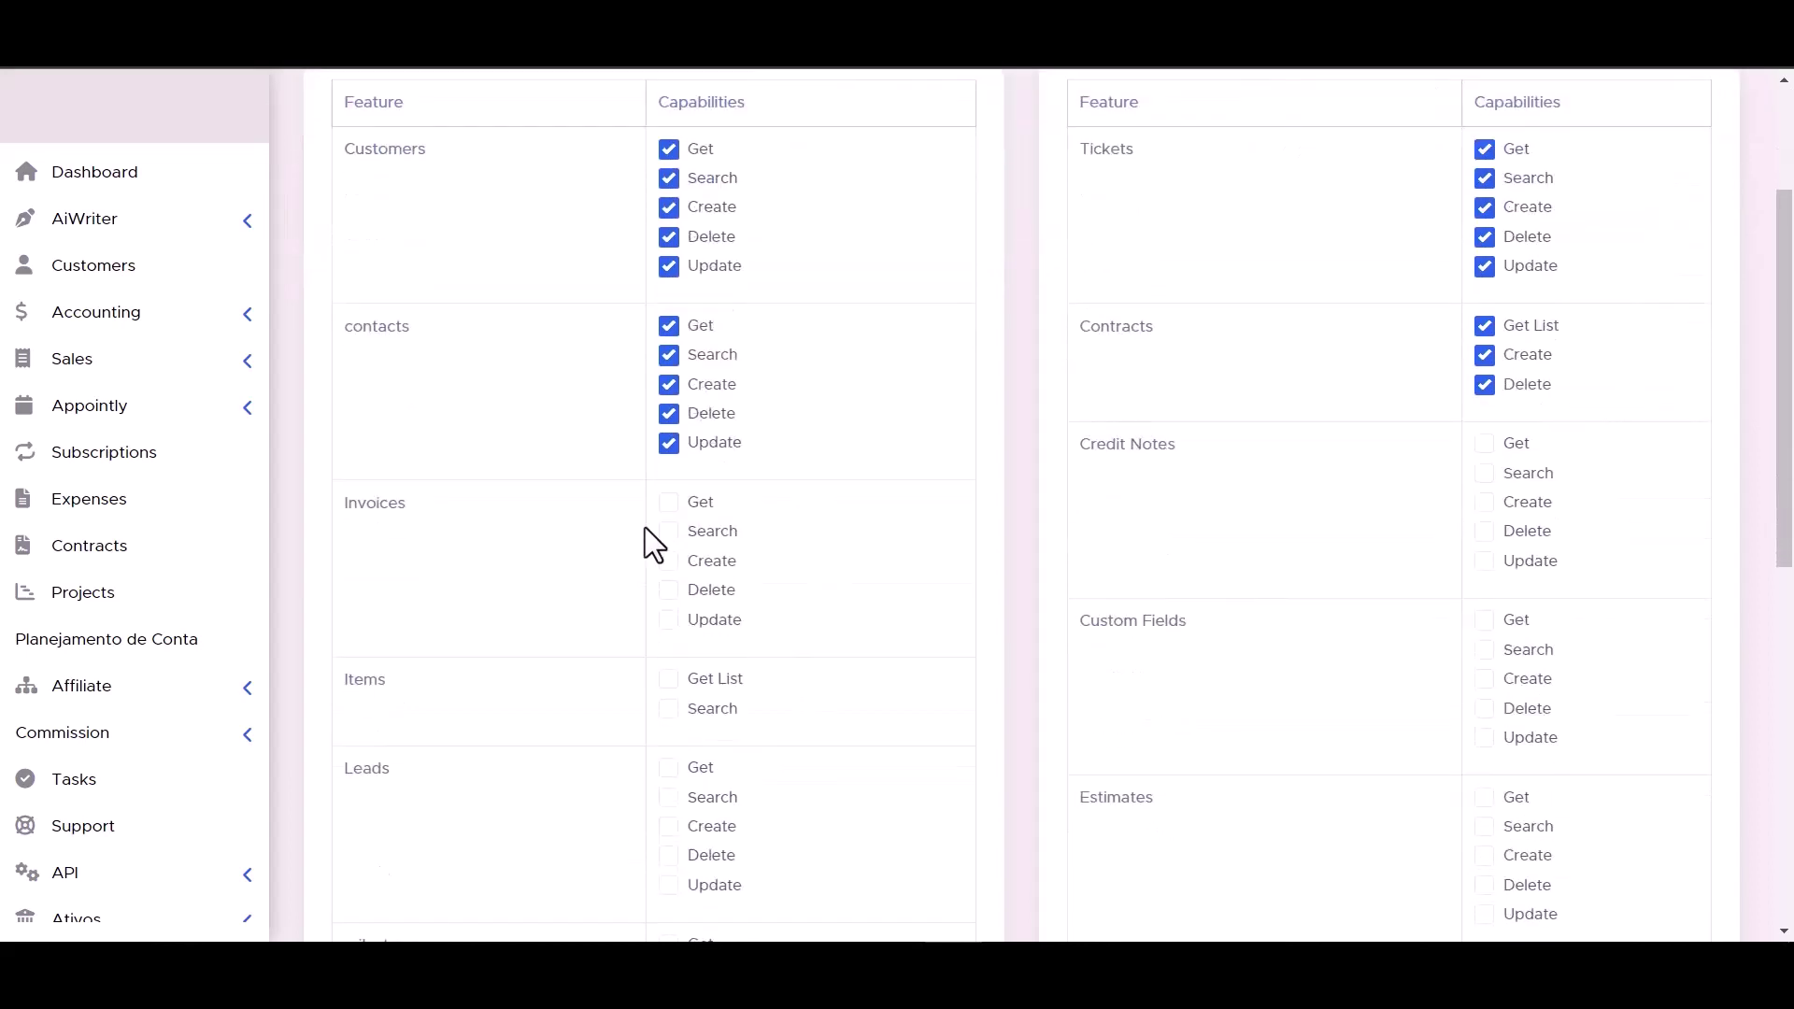
{"action": "left_click", "coordinate": [670, 562]}
{"action": "left_click", "coordinate": [1485, 532]}
{"action": "left_click", "coordinate": [1485, 503]}
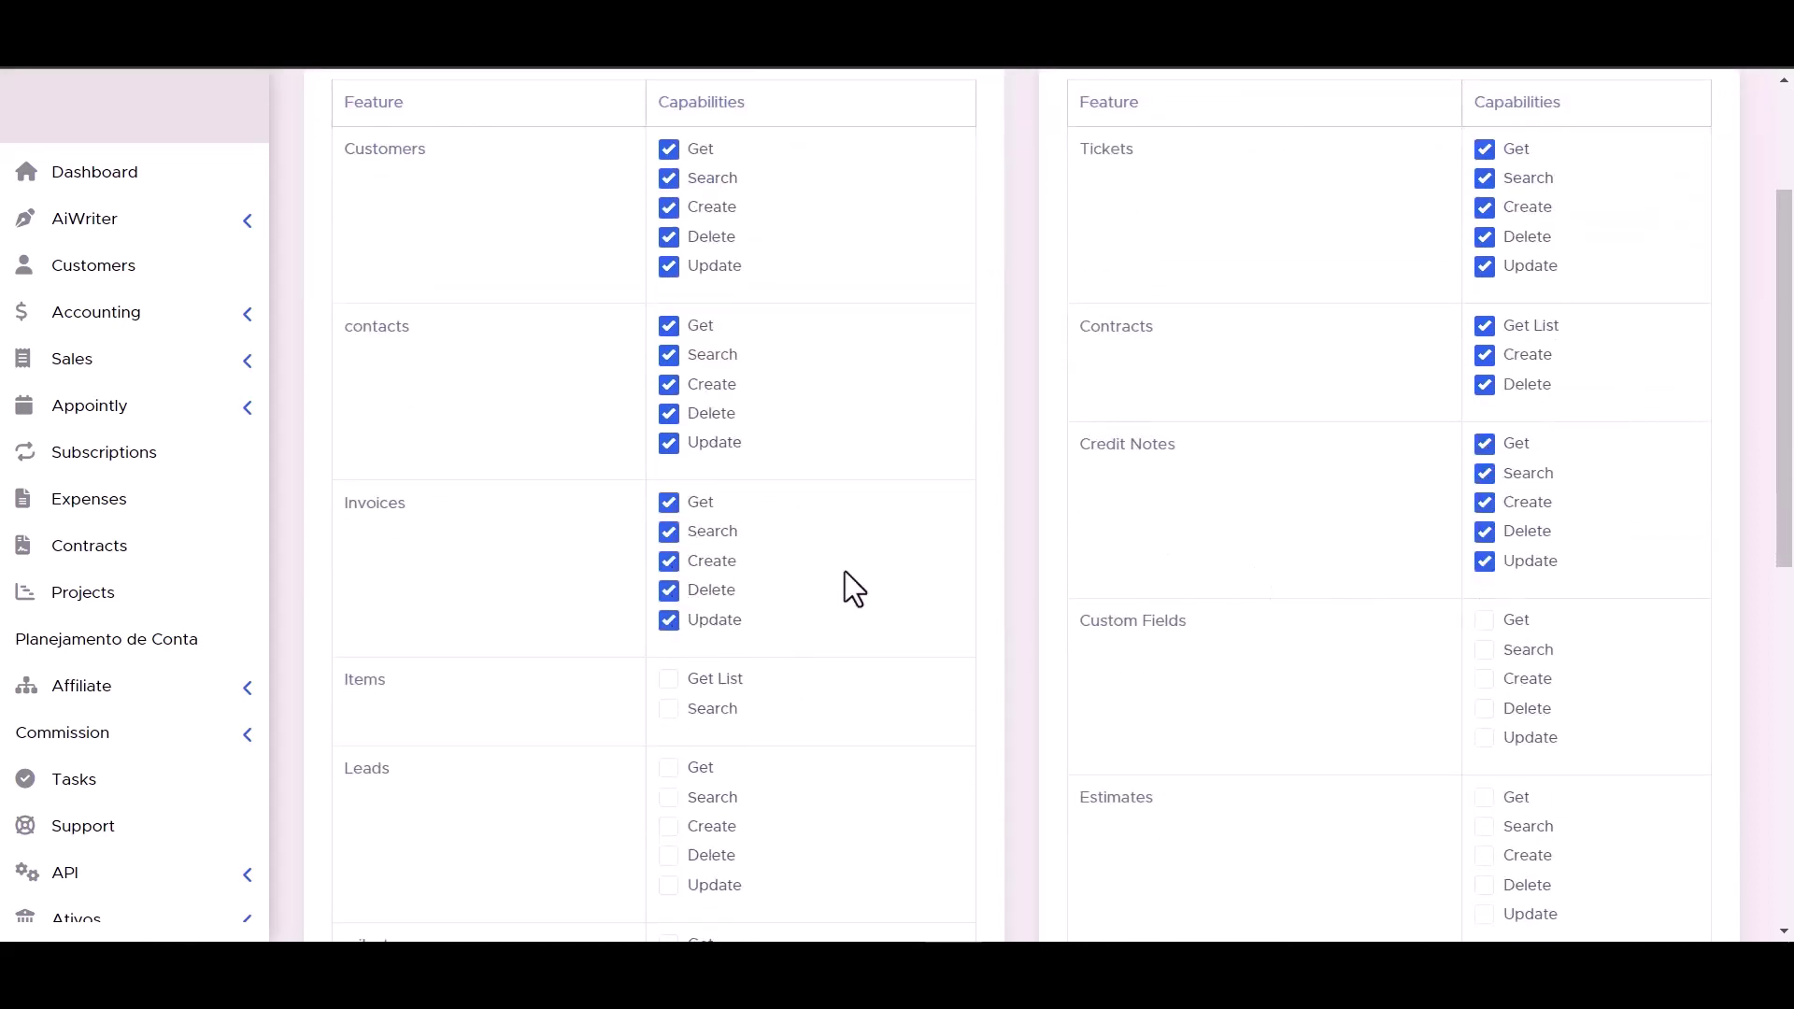
Step: Grant the token Get List and Search for Items, and all capabilities for Custom Fields
{"action": "scroll", "coordinate": [823, 524], "scroll_direction": "down", "scroll_amount": 3}
{"action": "left_click", "coordinate": [670, 475]}
{"action": "left_click", "coordinate": [669, 444]}
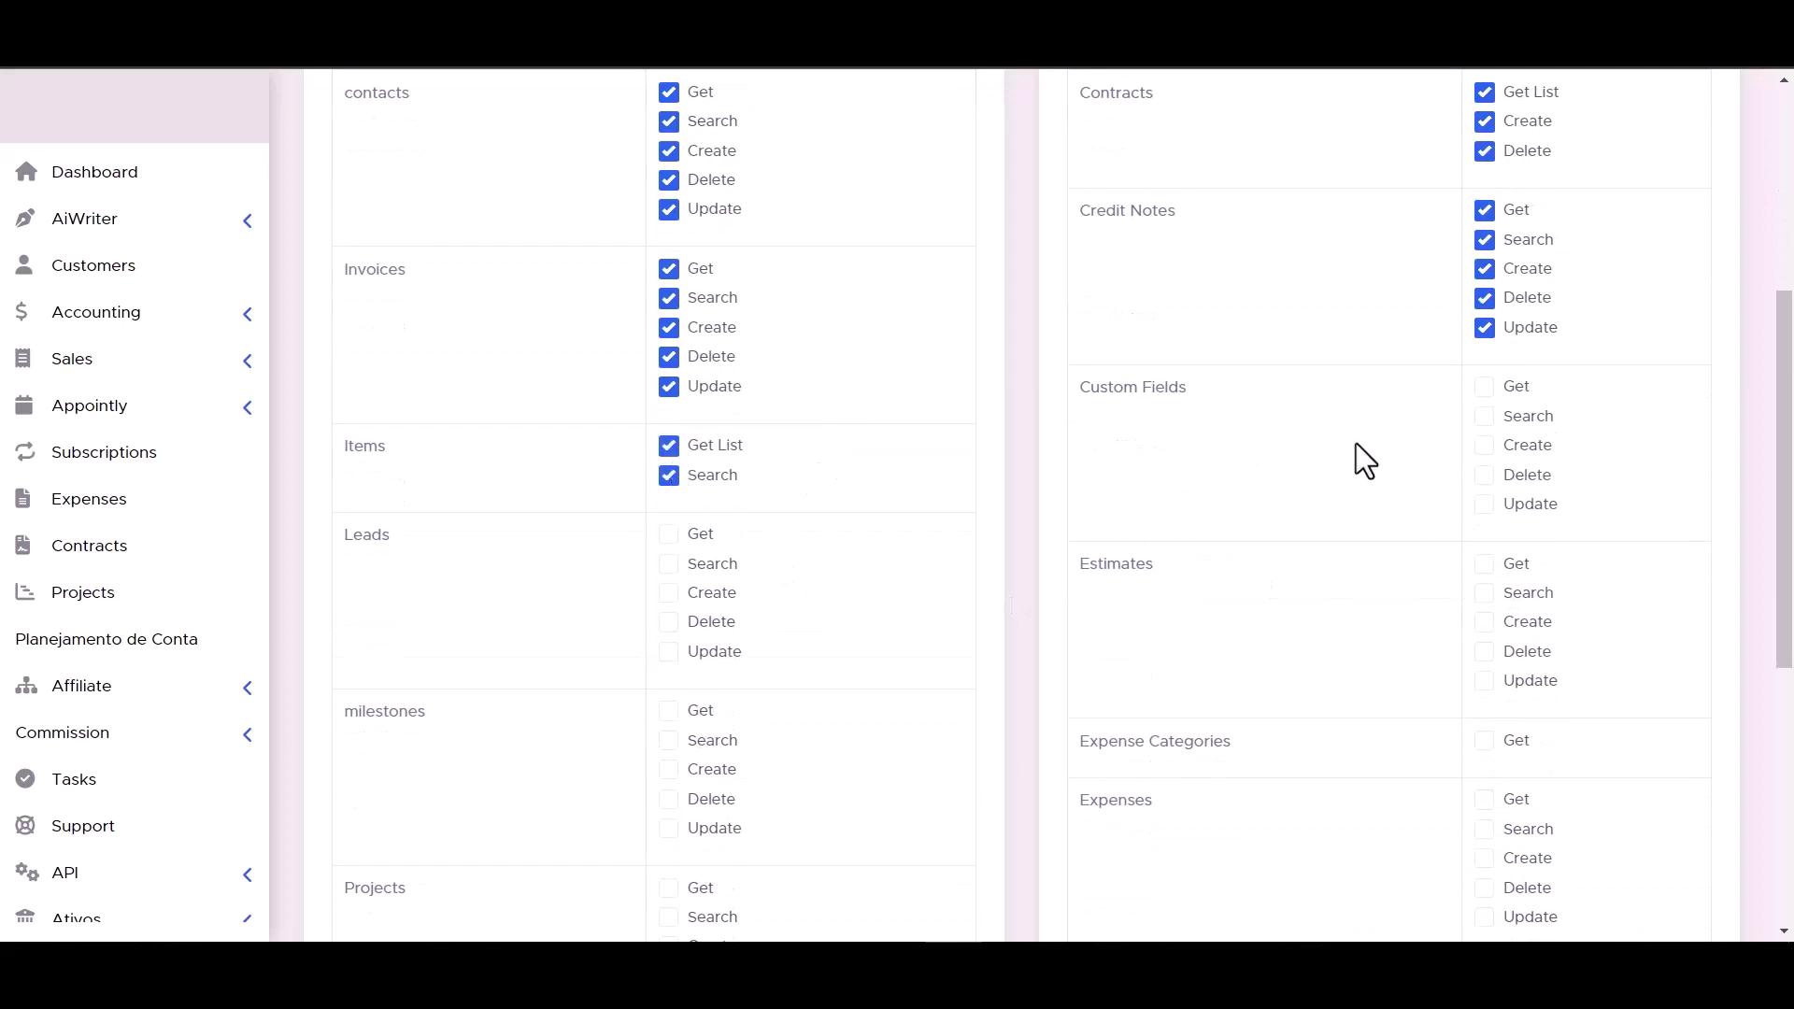
{"action": "left_click", "coordinate": [1485, 504]}
{"action": "left_click", "coordinate": [1485, 475]}
{"action": "left_click", "coordinate": [1485, 445]}
{"action": "left_click", "coordinate": [1485, 386]}
{"action": "left_click", "coordinate": [1486, 416]}
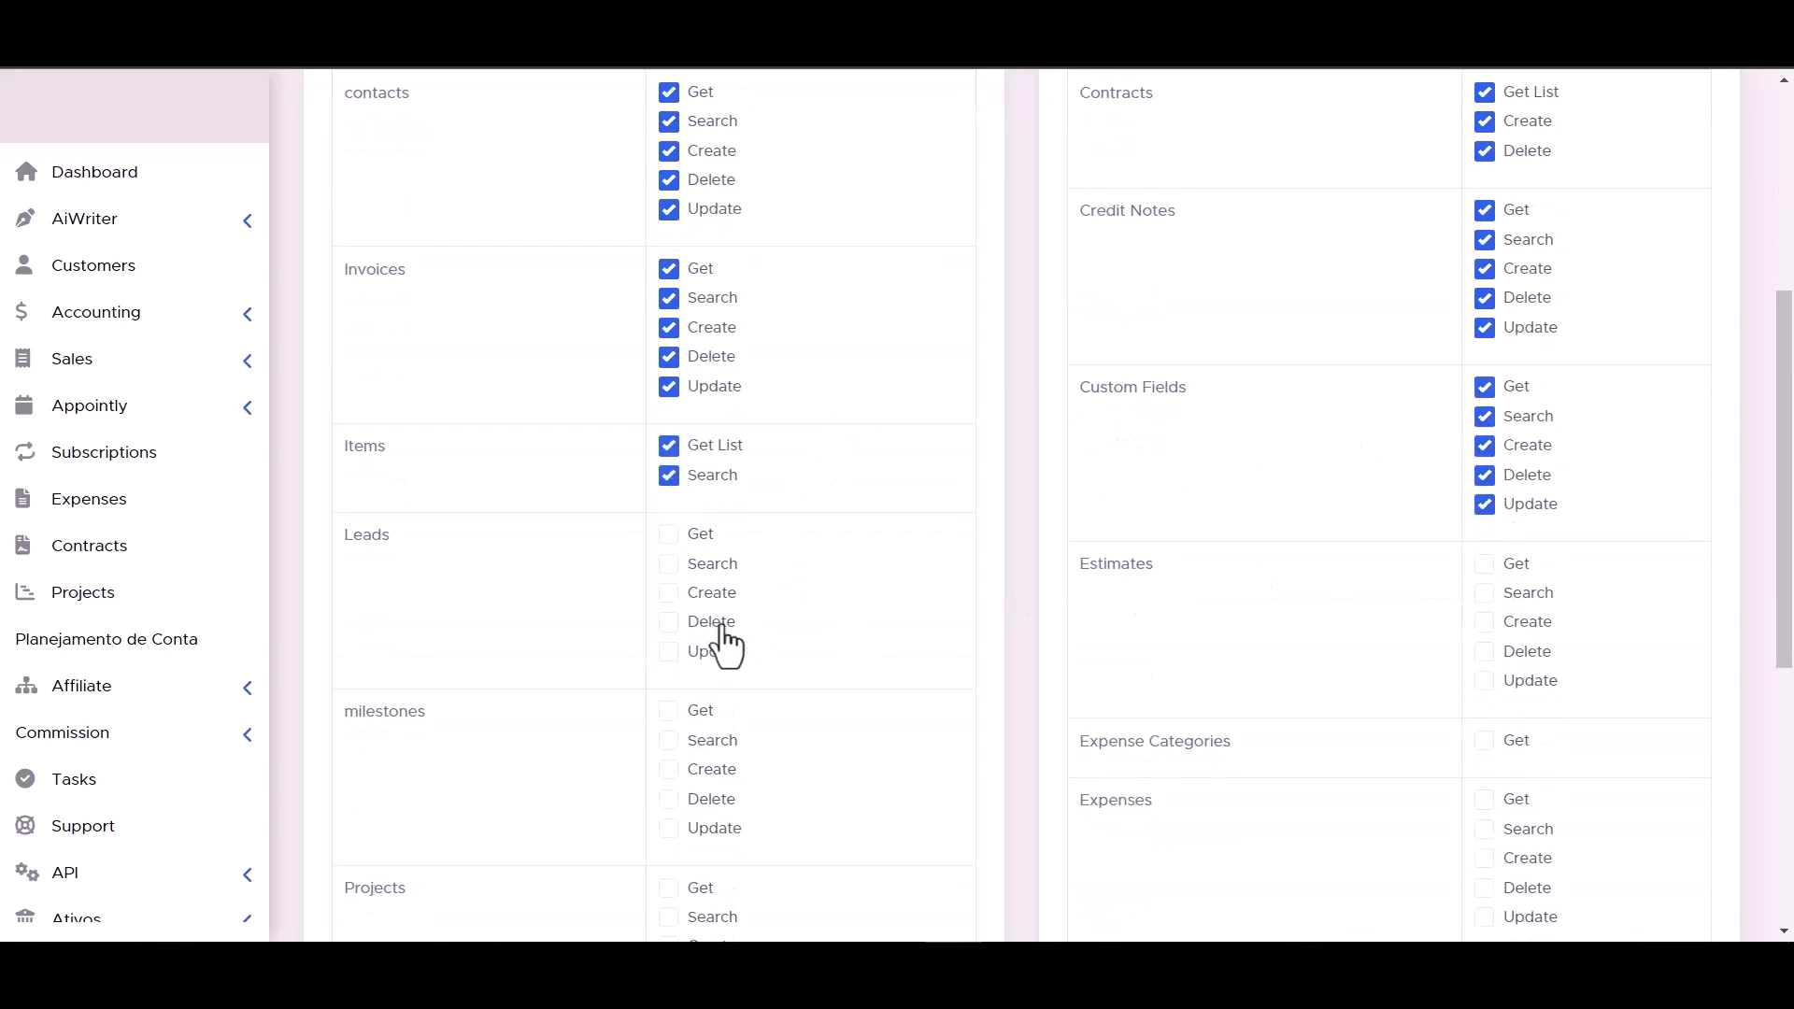
Step: Grant the token all capabilities for Leads and Estimates
{"action": "left_click", "coordinate": [669, 621]}
{"action": "left_click", "coordinate": [669, 651]}
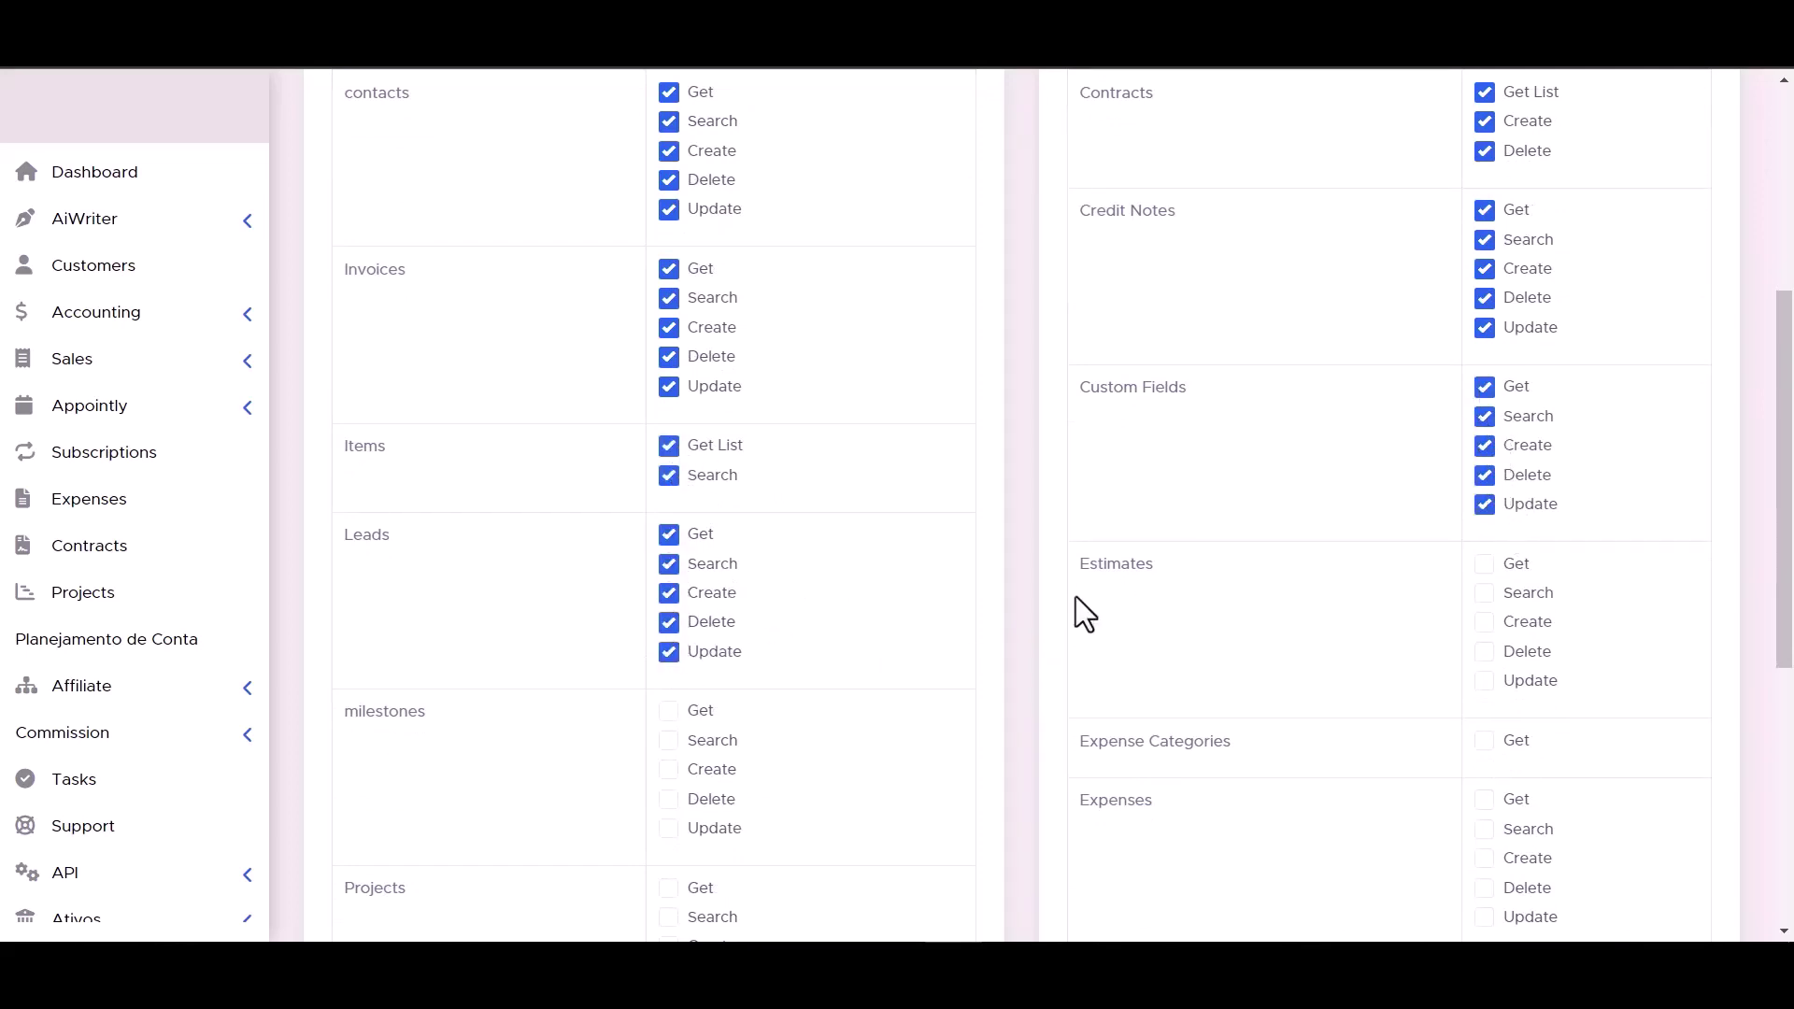
{"action": "left_click", "coordinate": [1485, 592]}
{"action": "left_click", "coordinate": [1485, 622]}
{"action": "left_click", "coordinate": [1485, 652]}
{"action": "left_click", "coordinate": [1485, 680]}
Step: Grant the token all capabilities for milestones, Projects, staffs, Expense Categories and the first Expenses feature
{"action": "scroll", "coordinate": [1487, 688], "scroll_direction": "down", "scroll_amount": 1}
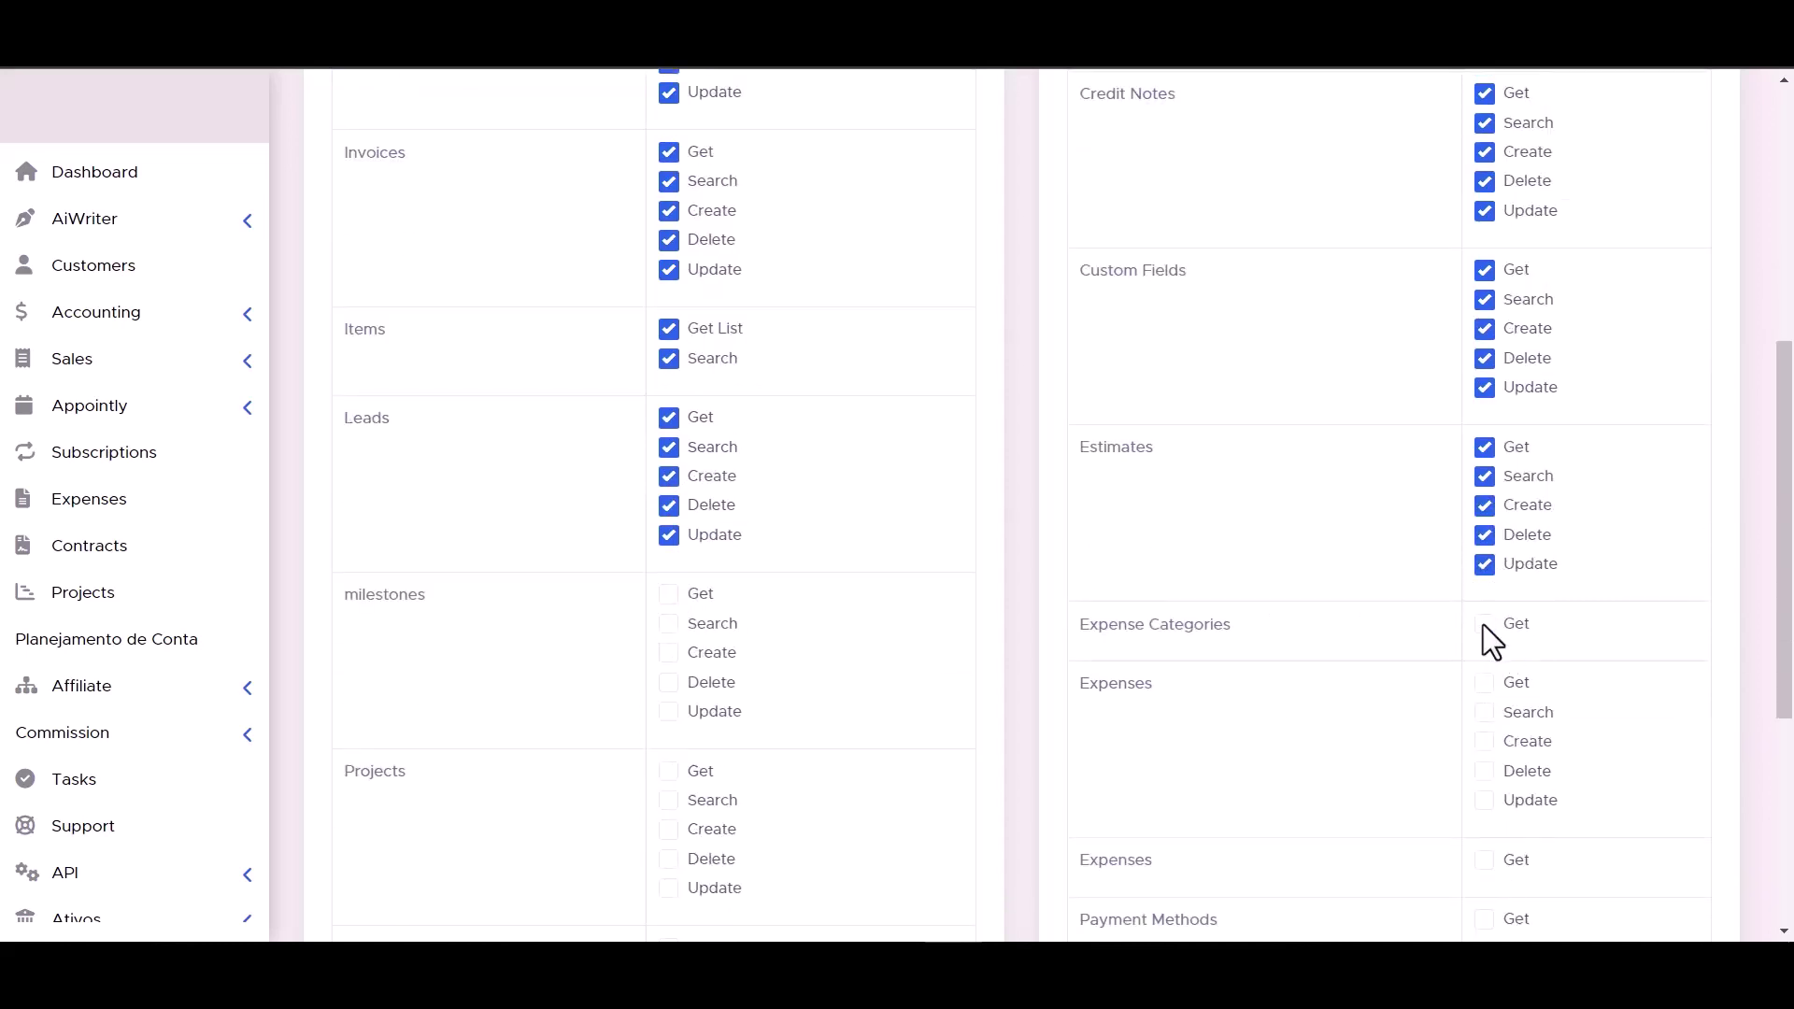
{"action": "scroll", "coordinate": [682, 620], "scroll_direction": "down", "scroll_amount": 2}
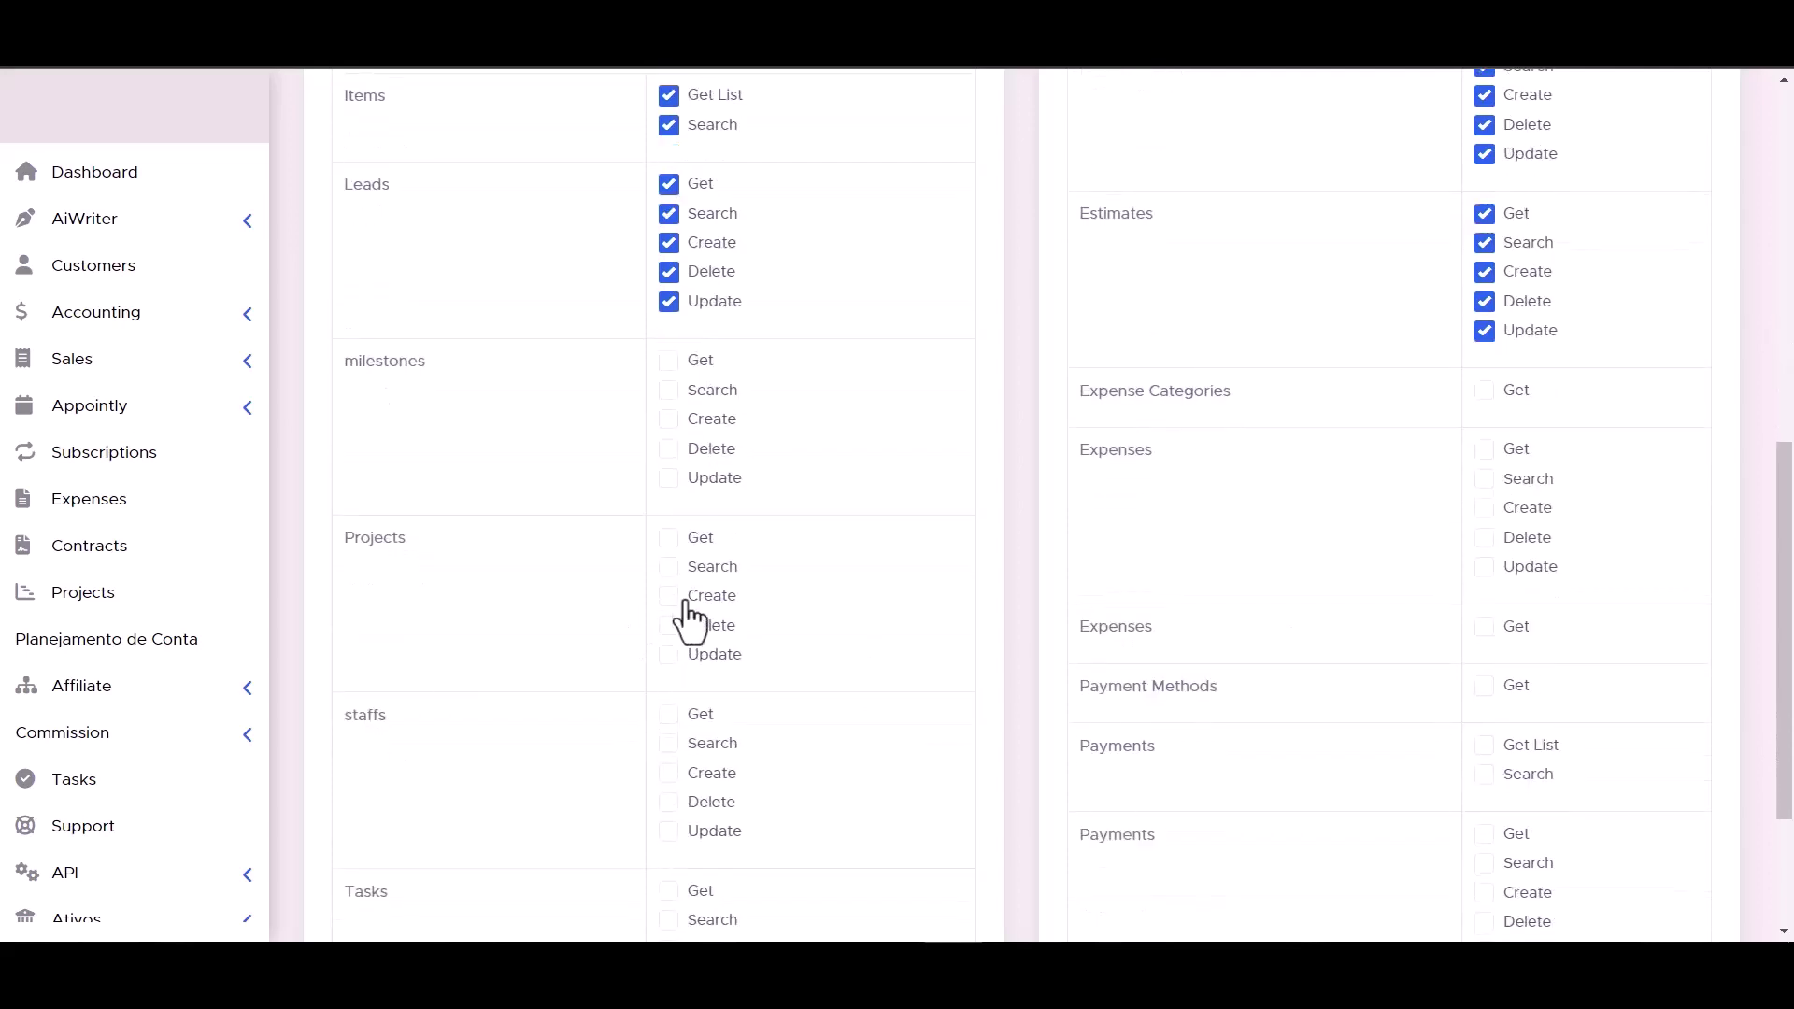
{"action": "scroll", "coordinate": [922, 503], "scroll_direction": "down", "scroll_amount": 1}
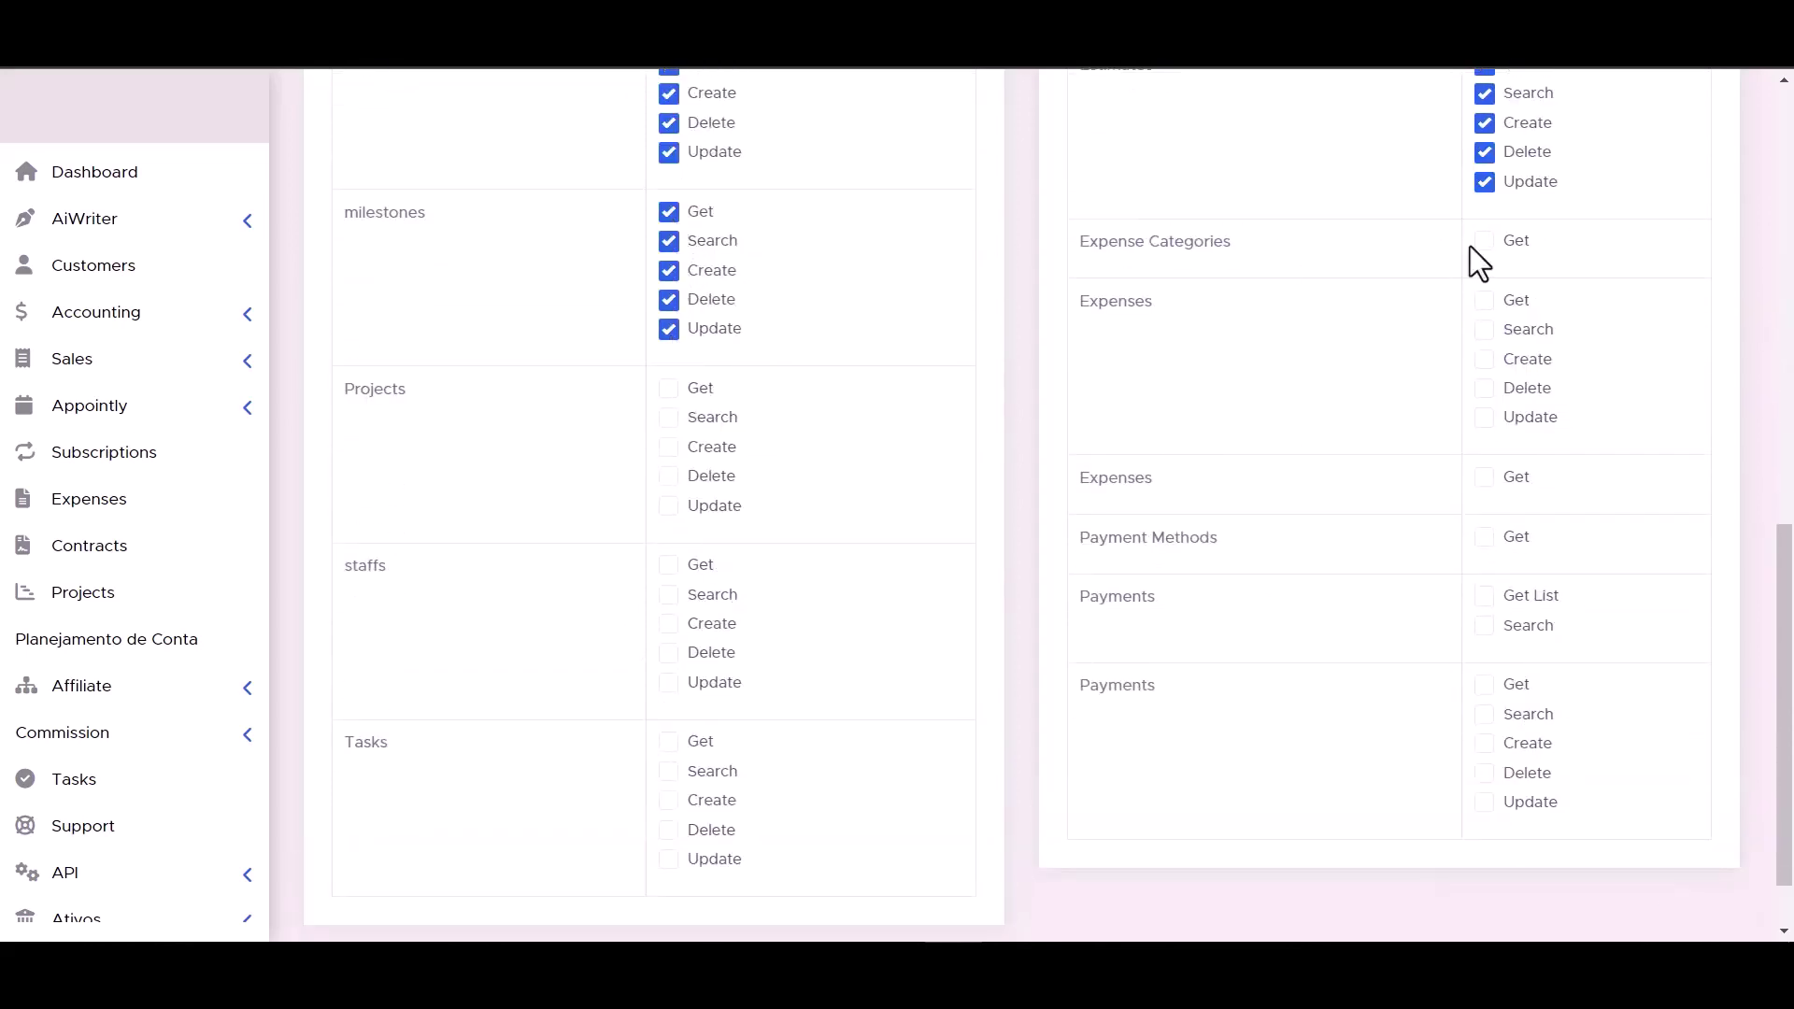
{"action": "left_click", "coordinate": [670, 476]}
{"action": "left_click", "coordinate": [1484, 417]}
{"action": "left_click", "coordinate": [1484, 388]}
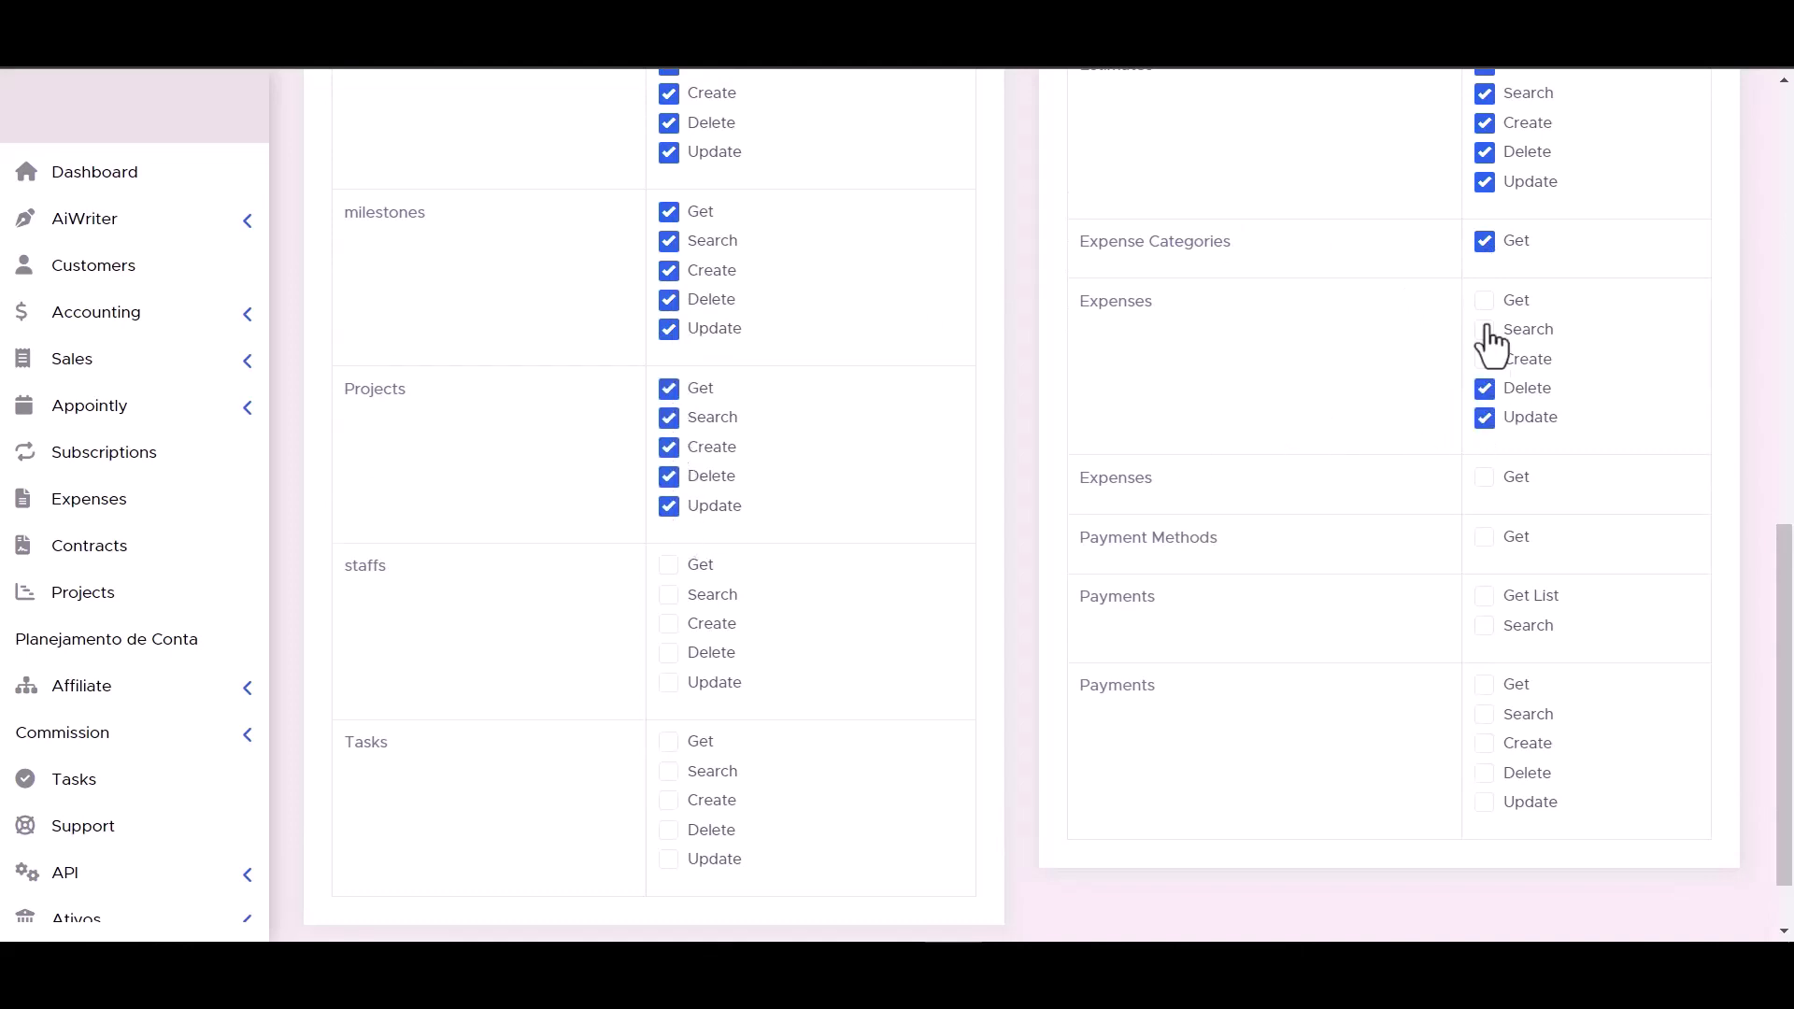
{"action": "left_click", "coordinate": [670, 565]}
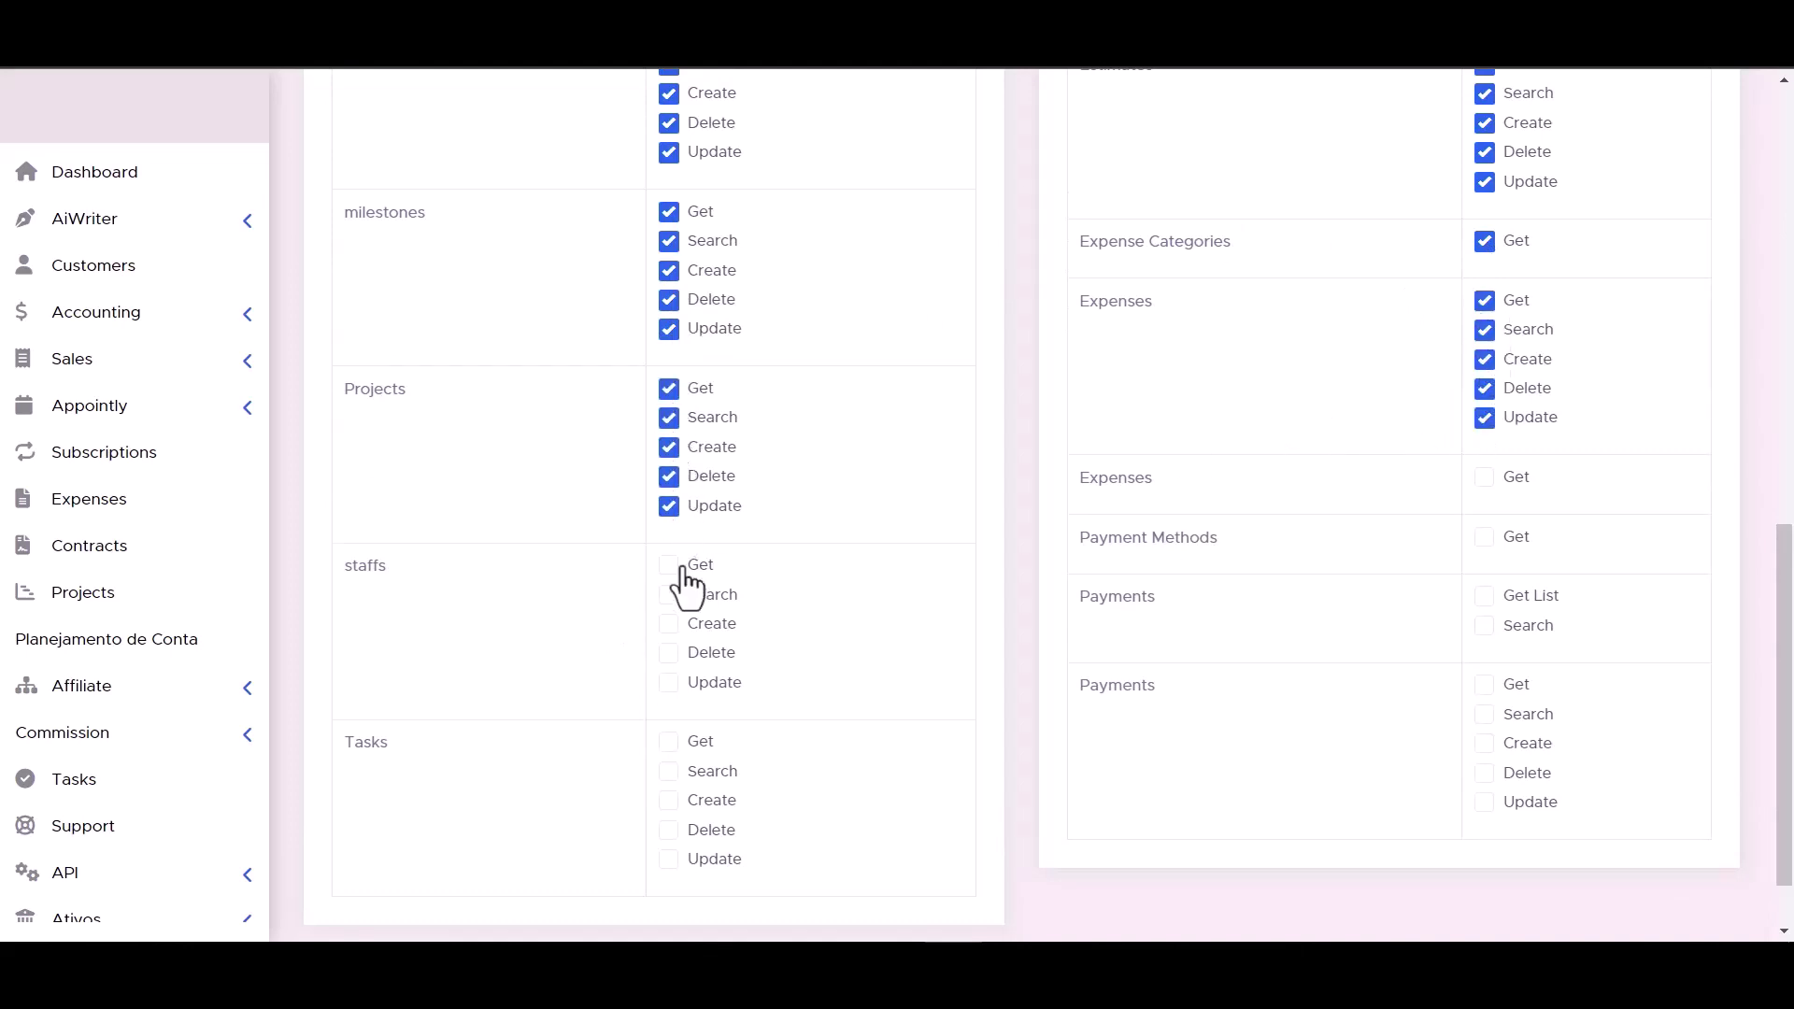
{"action": "left_click", "coordinate": [669, 653]}
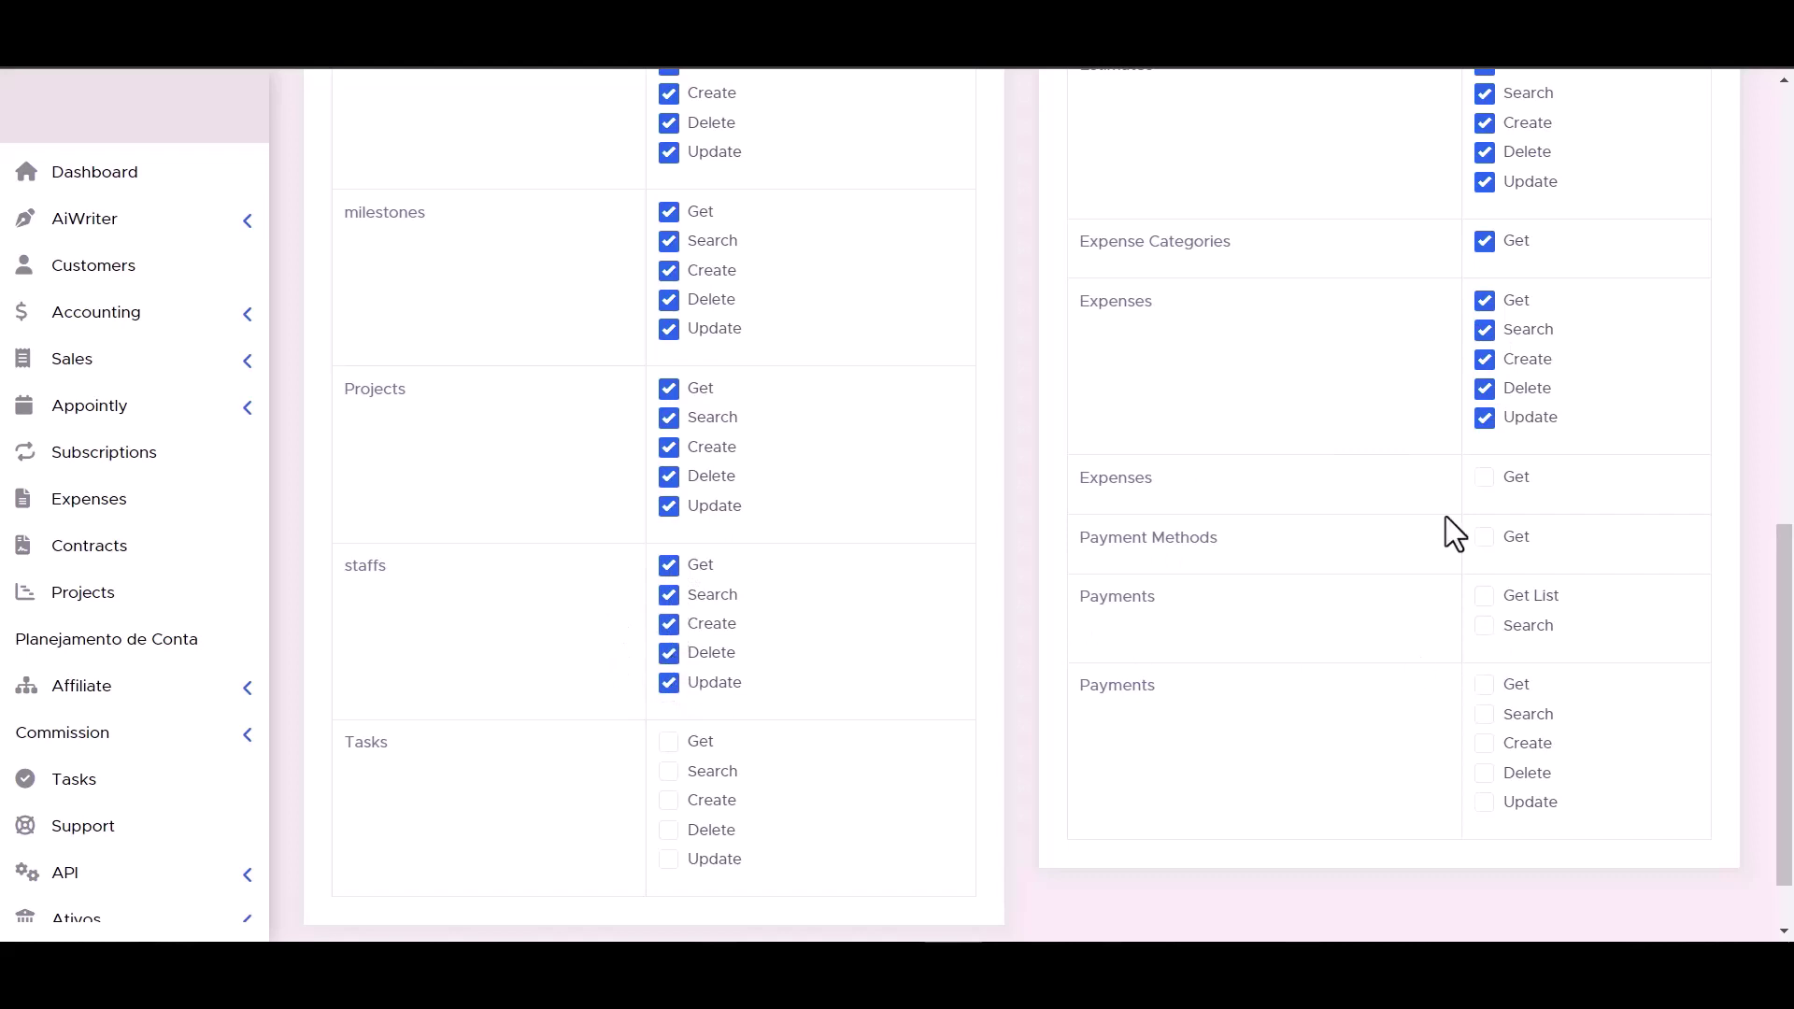
Step: Grant the token all capabilities for the second Expenses feature, Payment Methods, both Payments features and Tasks, and submit the token
{"action": "left_click", "coordinate": [1485, 478]}
{"action": "left_click", "coordinate": [1485, 597]}
{"action": "scroll", "coordinate": [1038, 629], "scroll_direction": "down", "scroll_amount": 1}
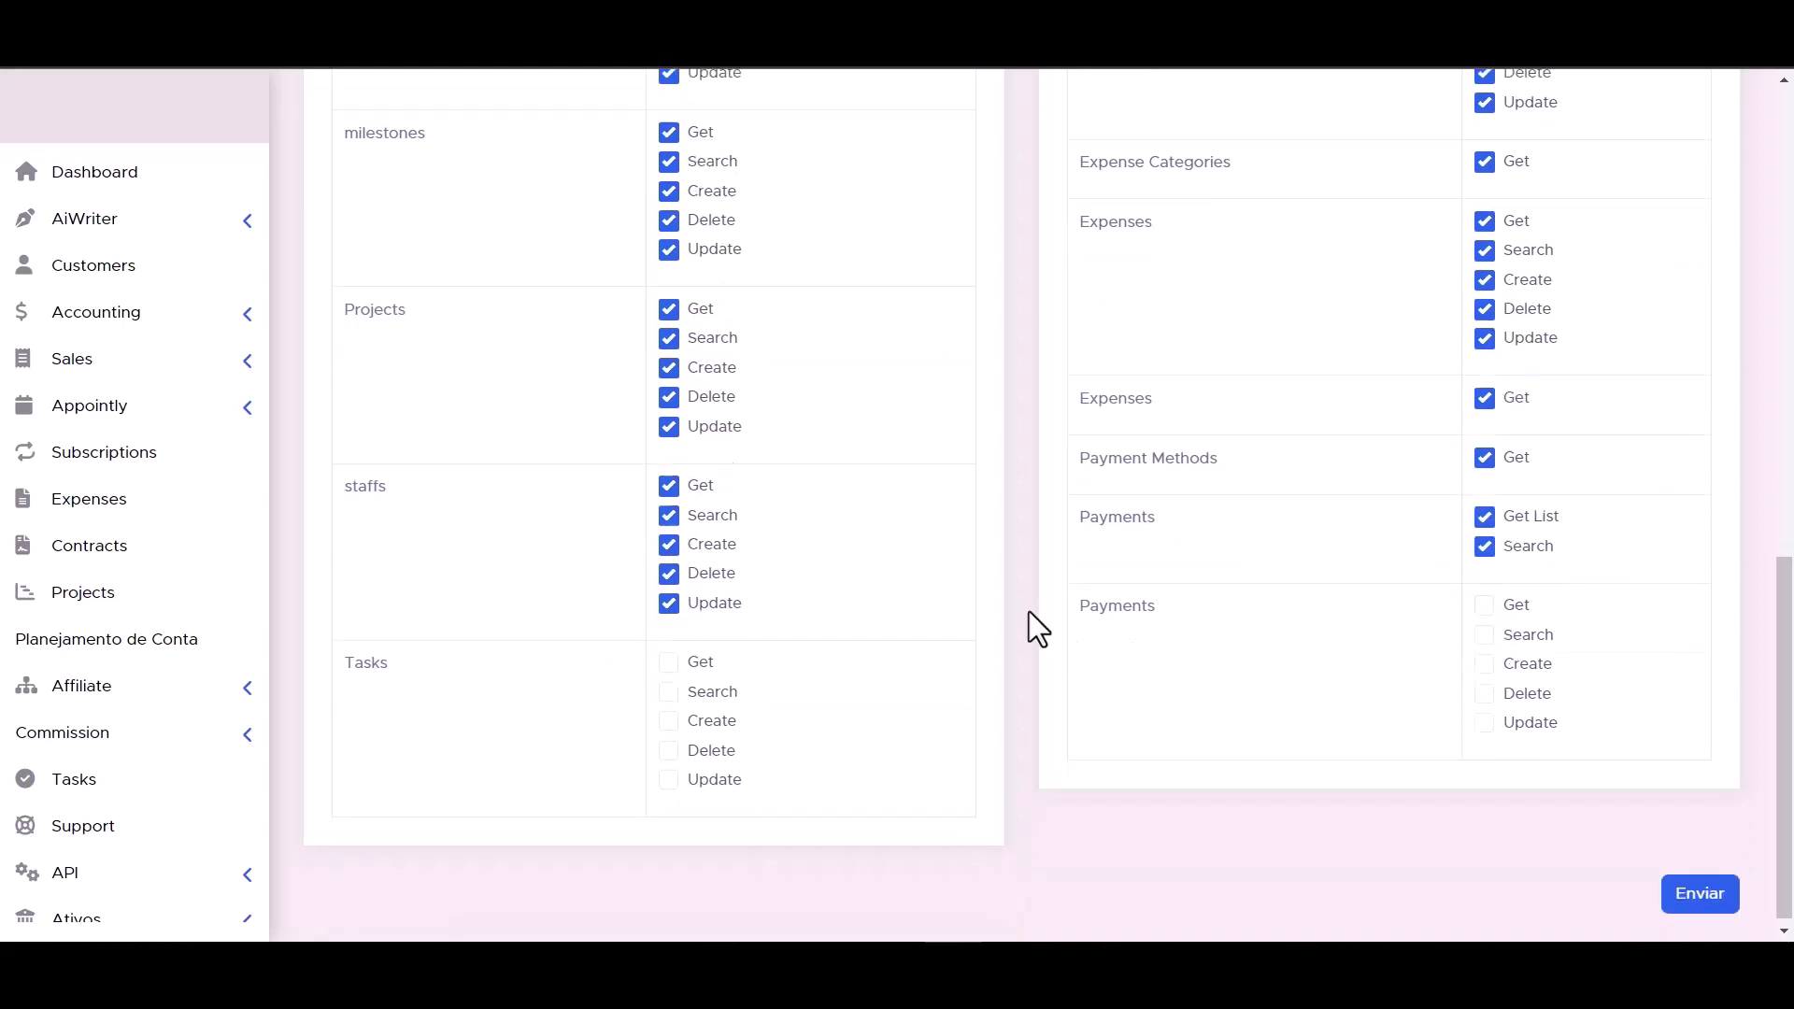
{"action": "left_click", "coordinate": [669, 685]}
{"action": "left_click", "coordinate": [669, 655]}
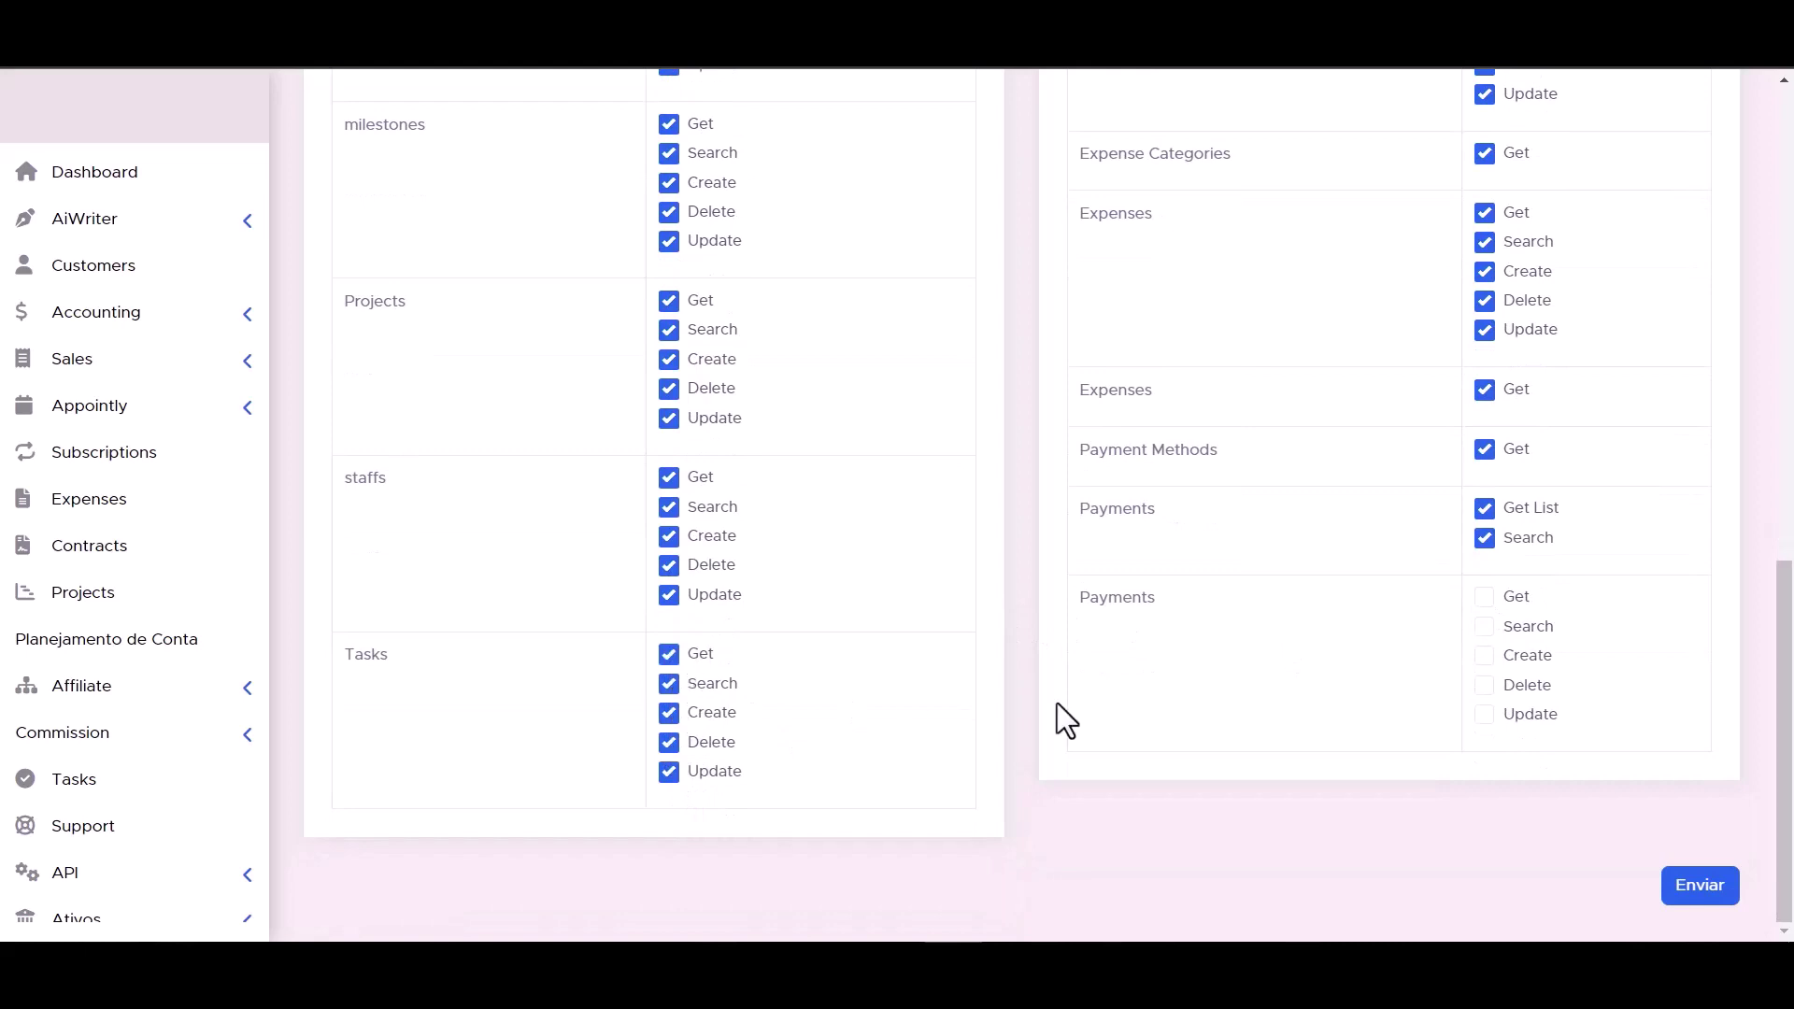
{"action": "left_click", "coordinate": [1485, 597]}
{"action": "scroll", "coordinate": [1120, 727], "scroll_direction": "up", "scroll_amount": 1}
{"action": "scroll", "coordinate": [1120, 727], "scroll_direction": "down", "scroll_amount": 1}
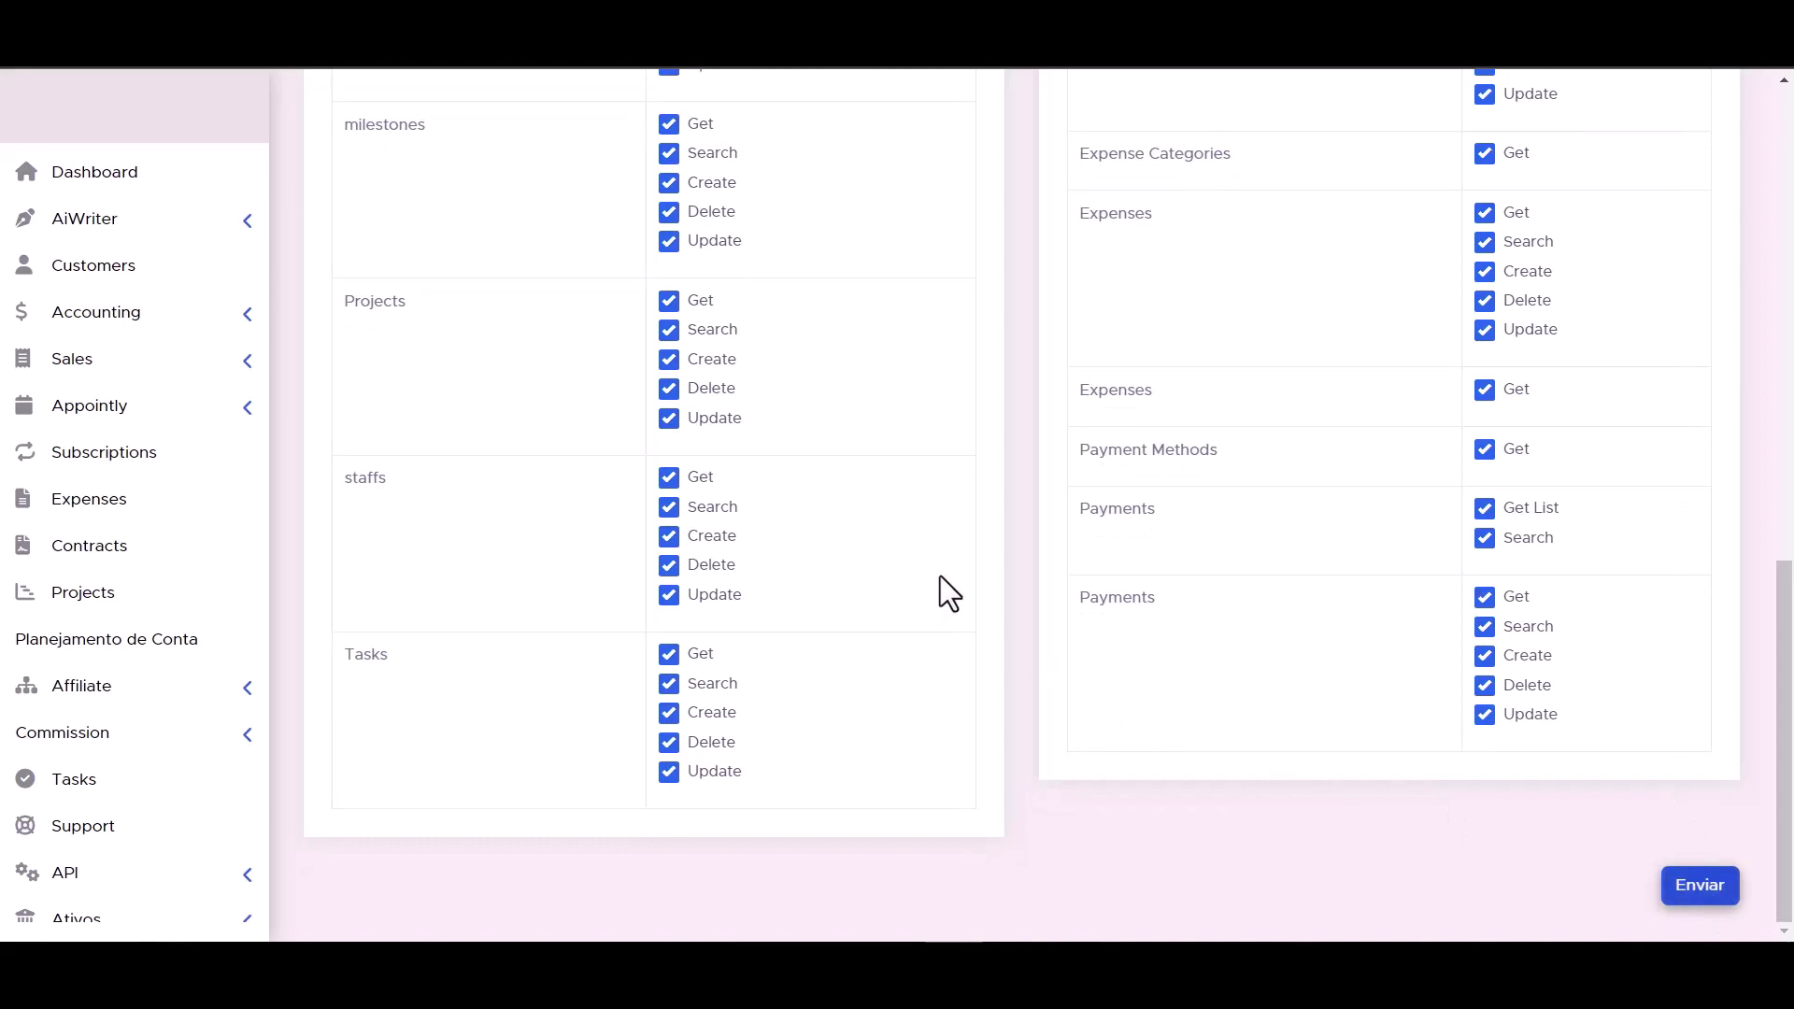
Step: Copy the new Bit Integrations API token into the API Token field of the PerfexCRM integration settings and authorize the connection
{"action": "triple_click", "coordinate": [904, 434]}
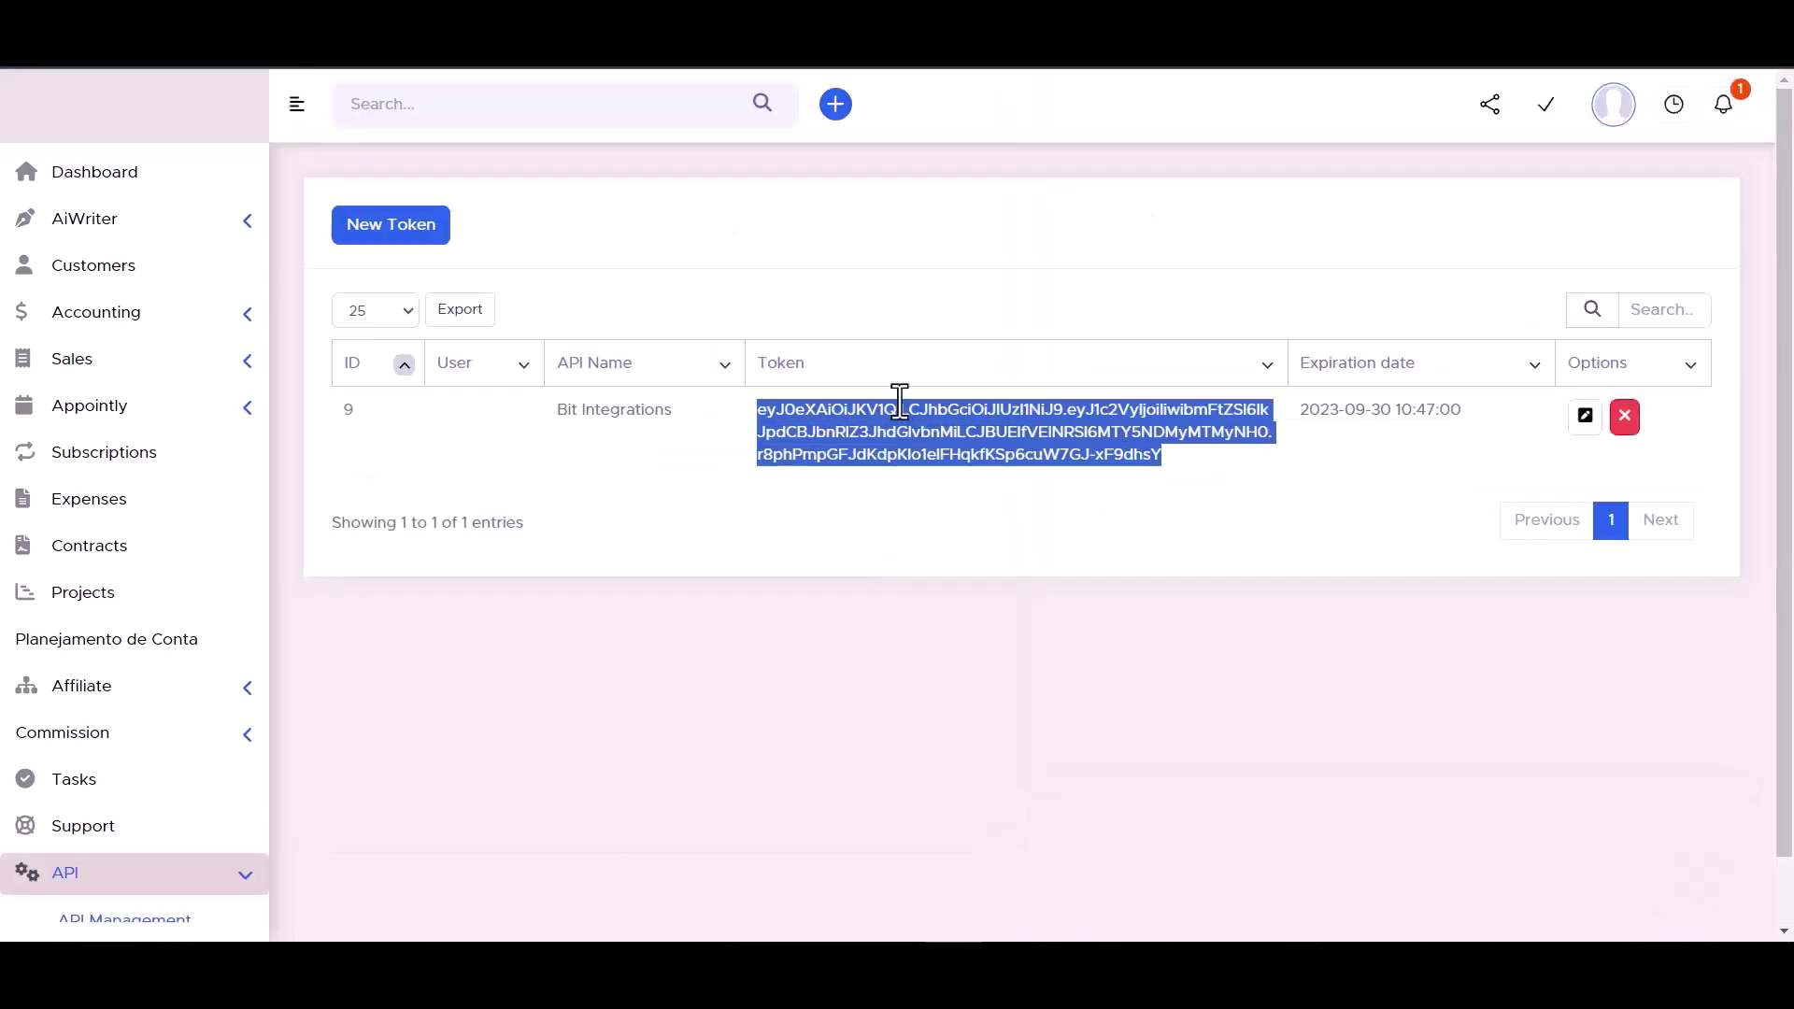
{"action": "left_click", "coordinate": [501, 601]}
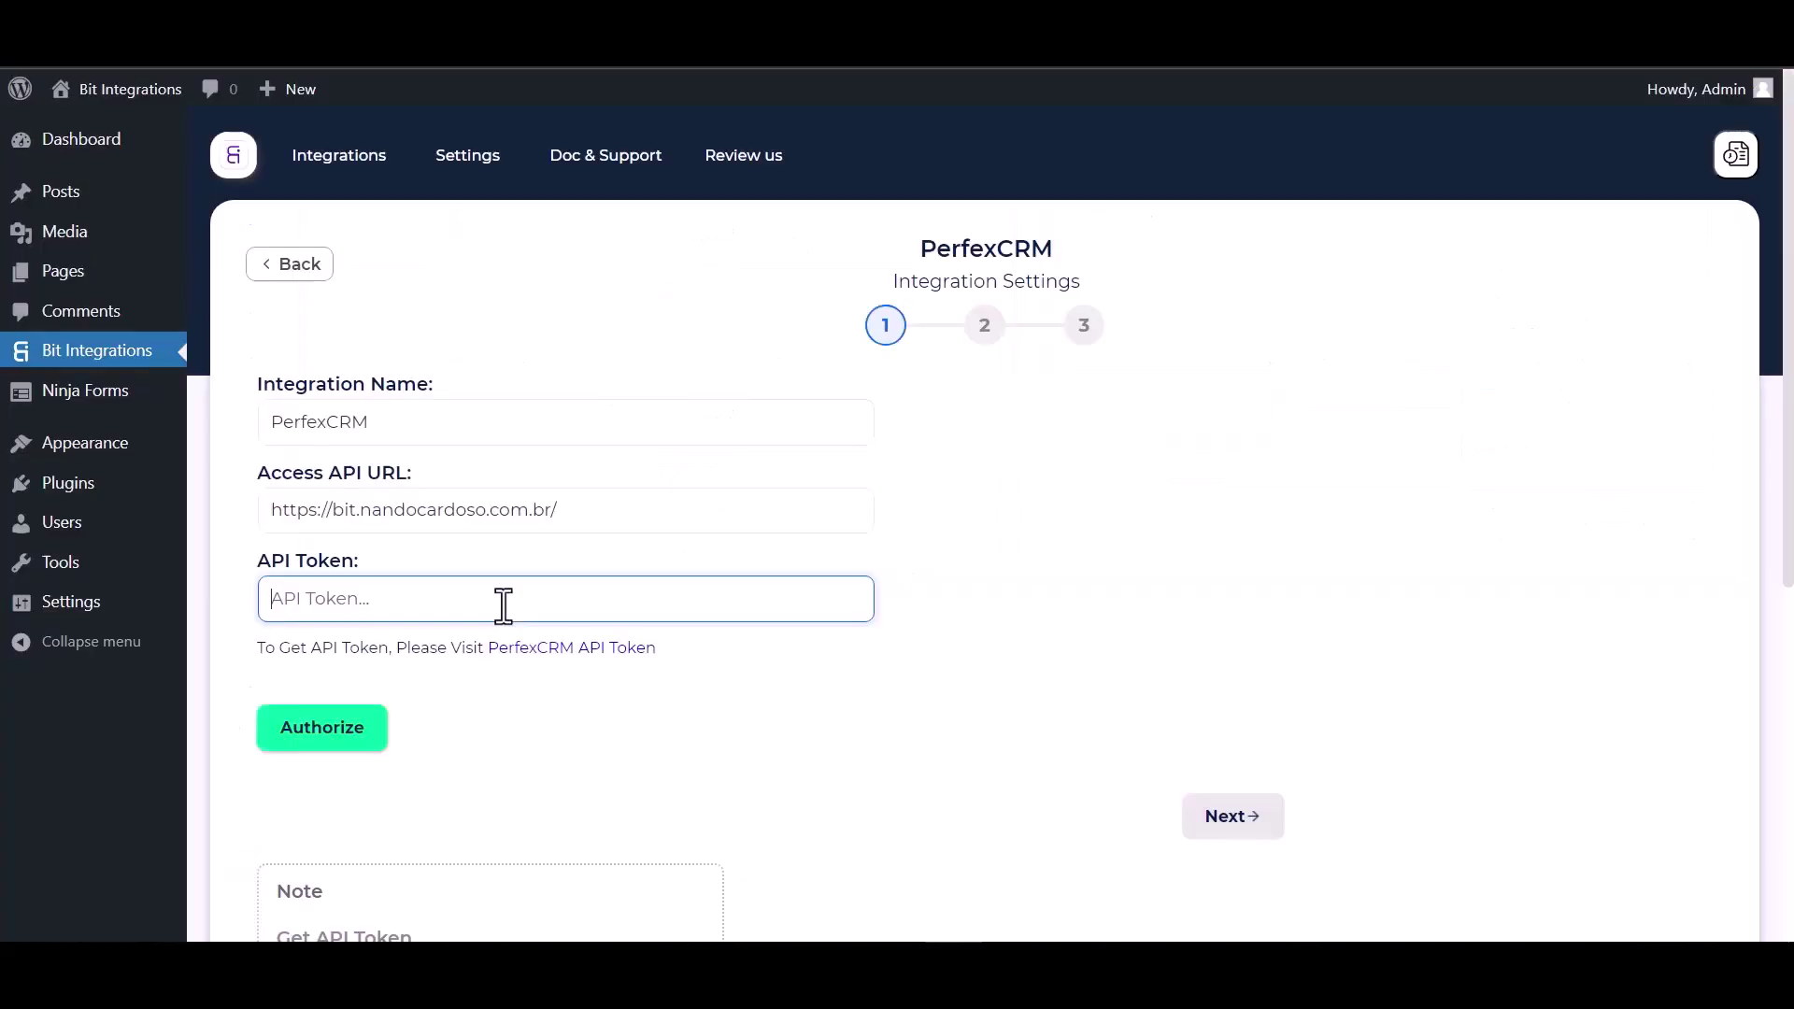
{"action": "key", "text": "ctrl+v"}
{"action": "left_click", "coordinate": [329, 736]}
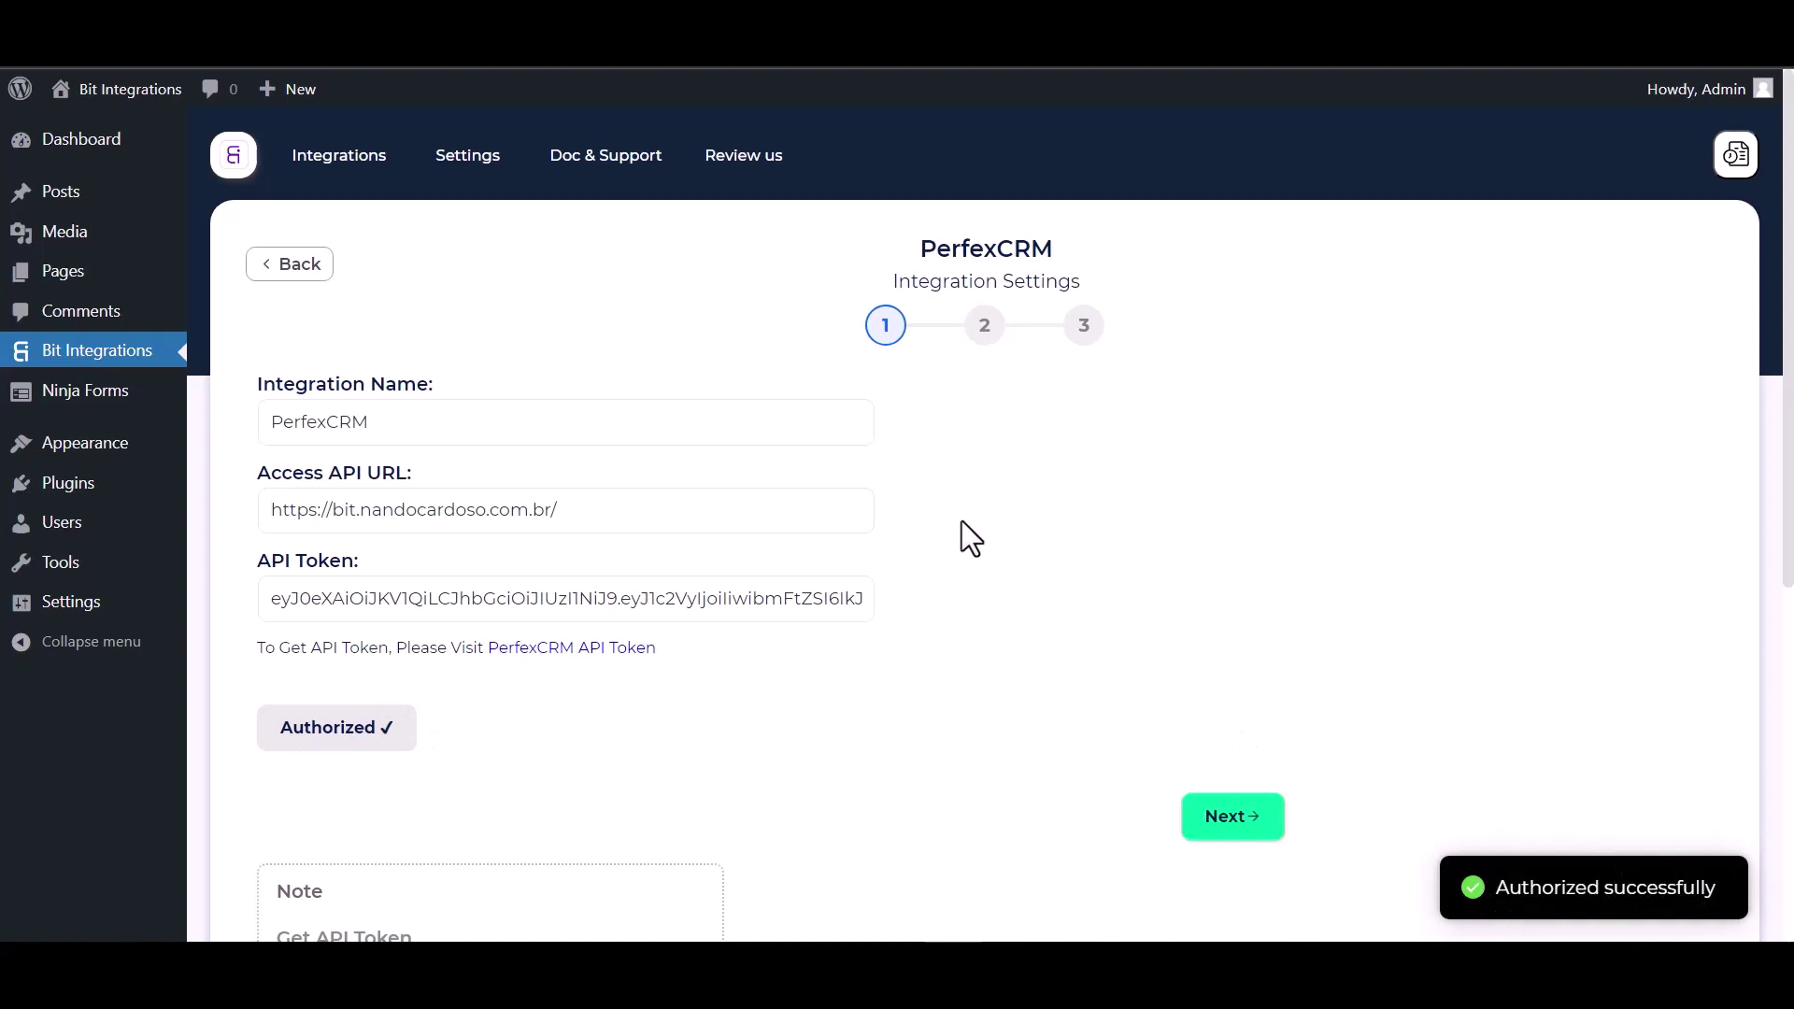
{"action": "scroll", "coordinate": [1065, 548], "scroll_direction": "down", "scroll_amount": 1}
{"action": "scroll", "coordinate": [1058, 550], "scroll_direction": "up", "scroll_amount": 1}
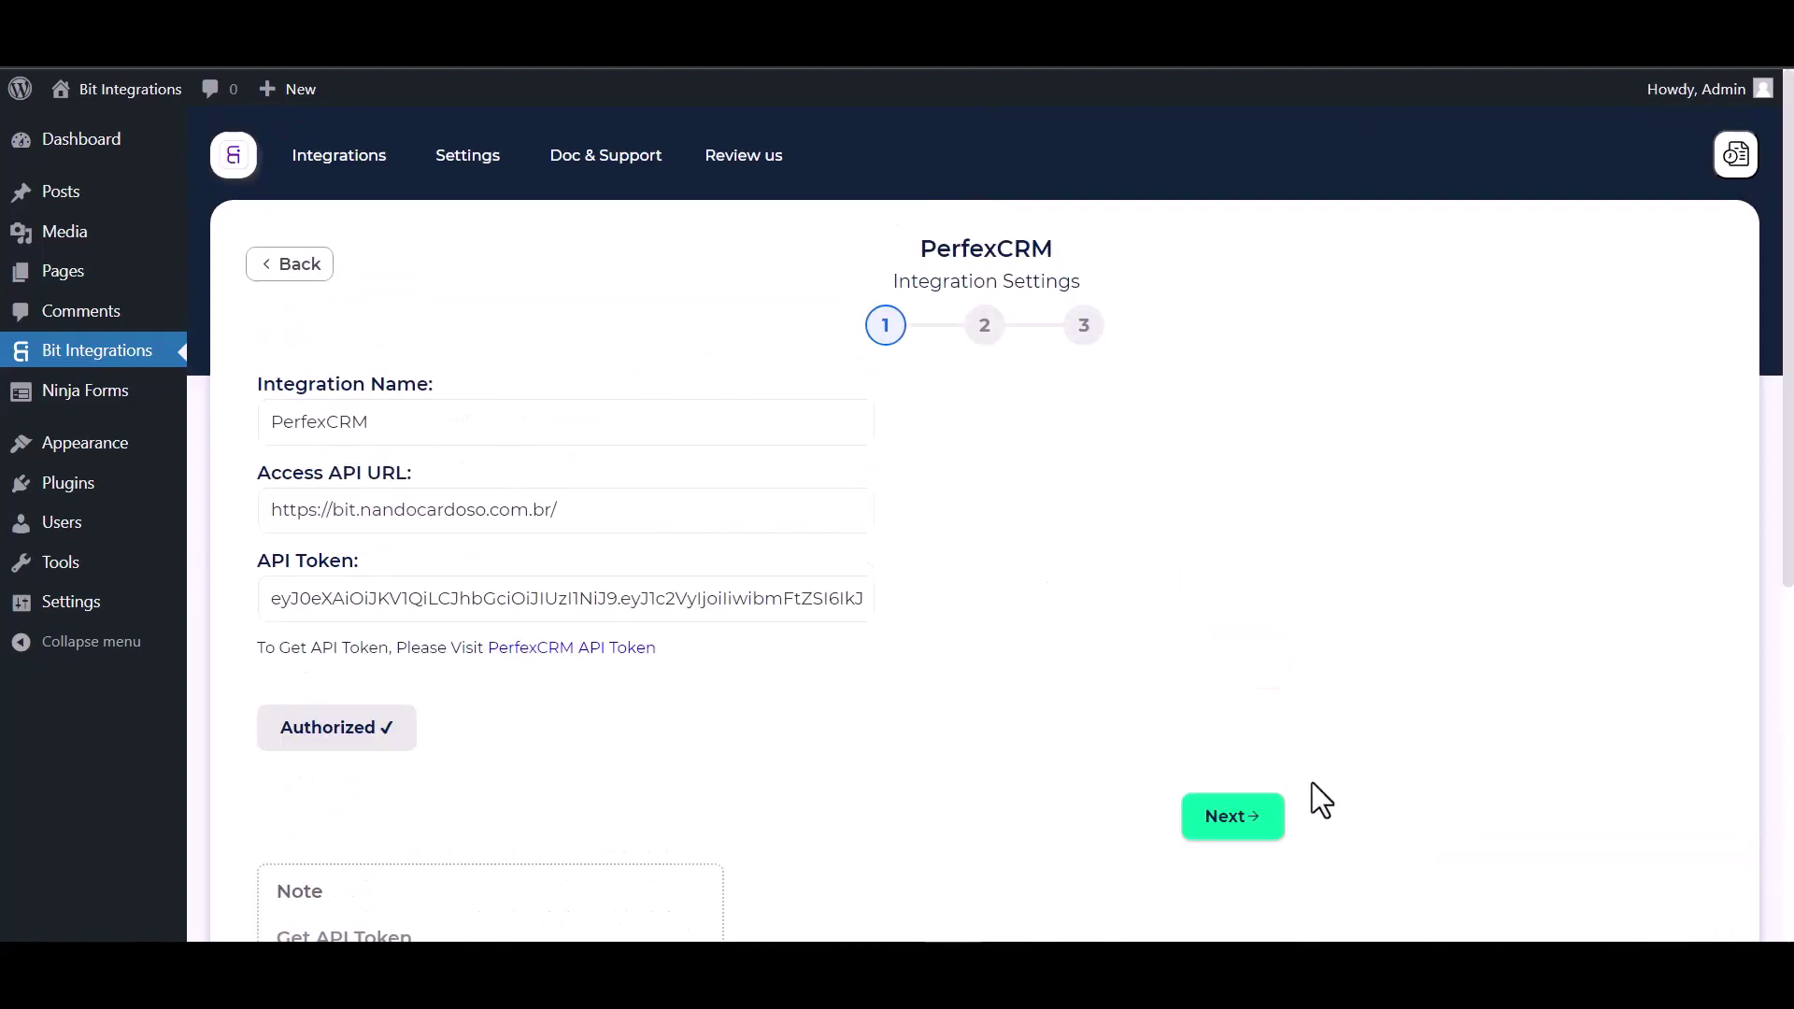
Step: Continue to the second integration step, choose the Create Contact action and select Bit Integrations as the customer
{"action": "left_click", "coordinate": [1234, 819]}
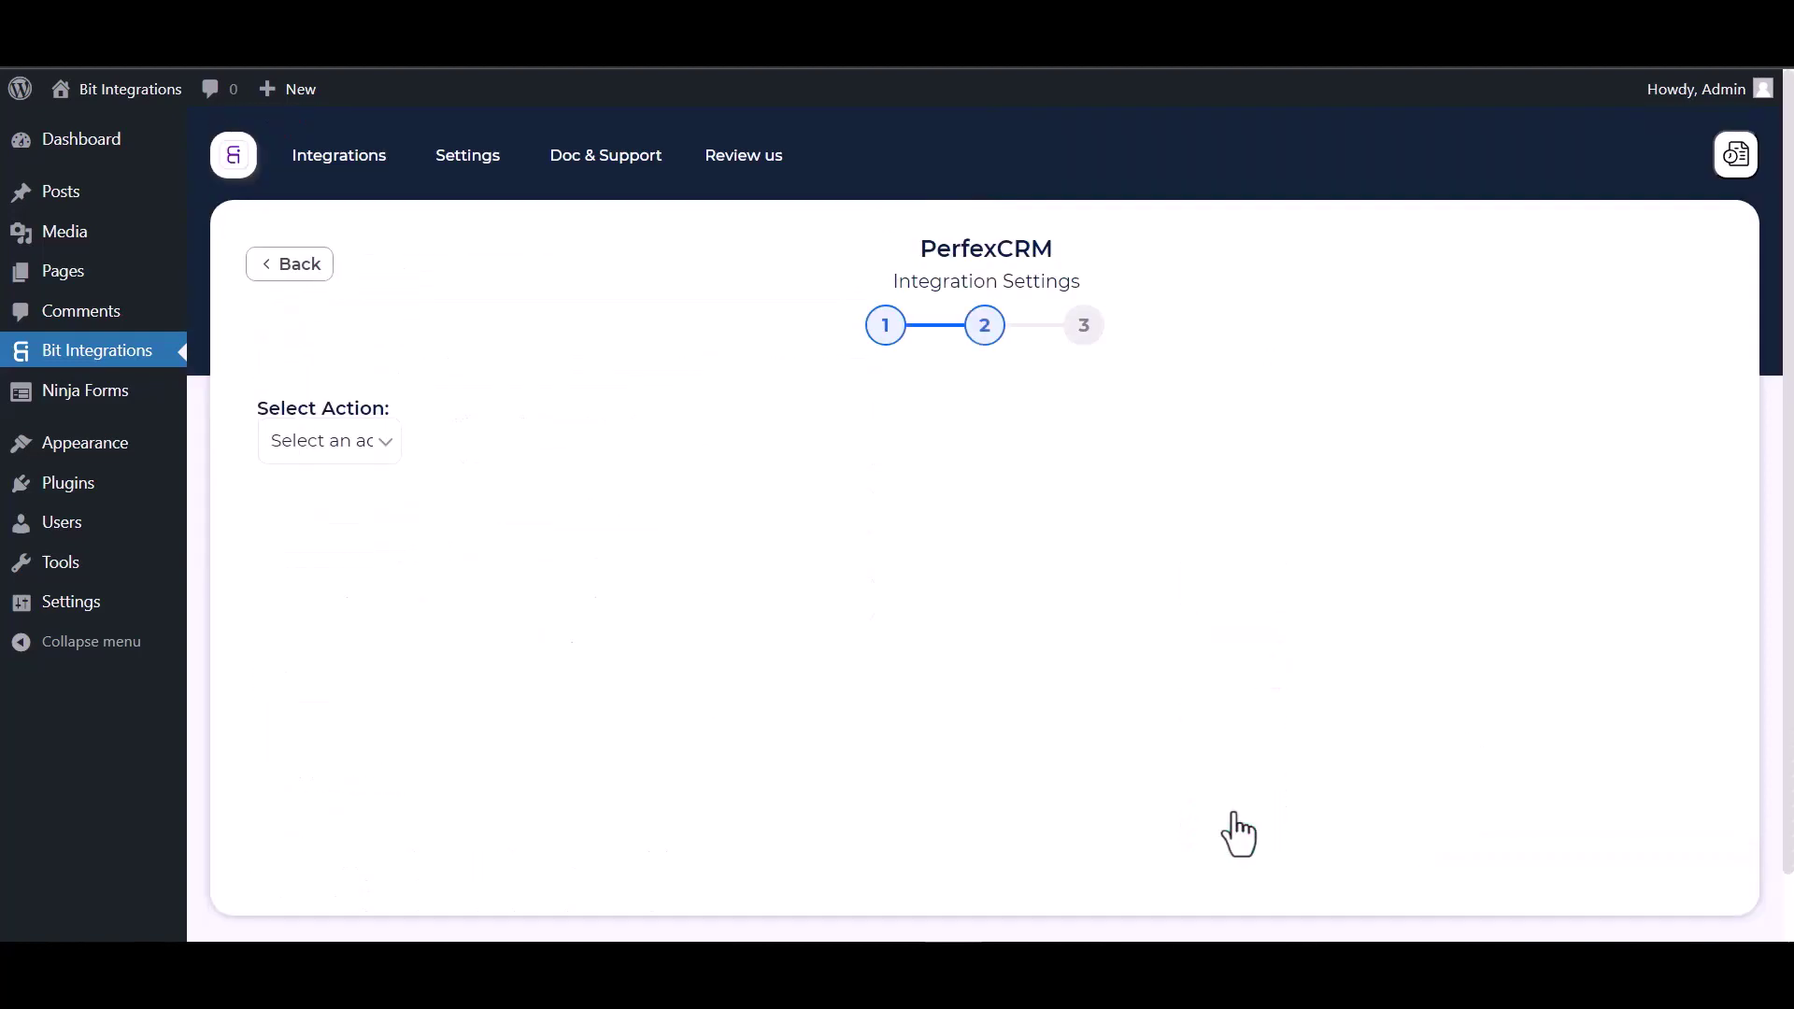
{"action": "left_click", "coordinate": [707, 428]}
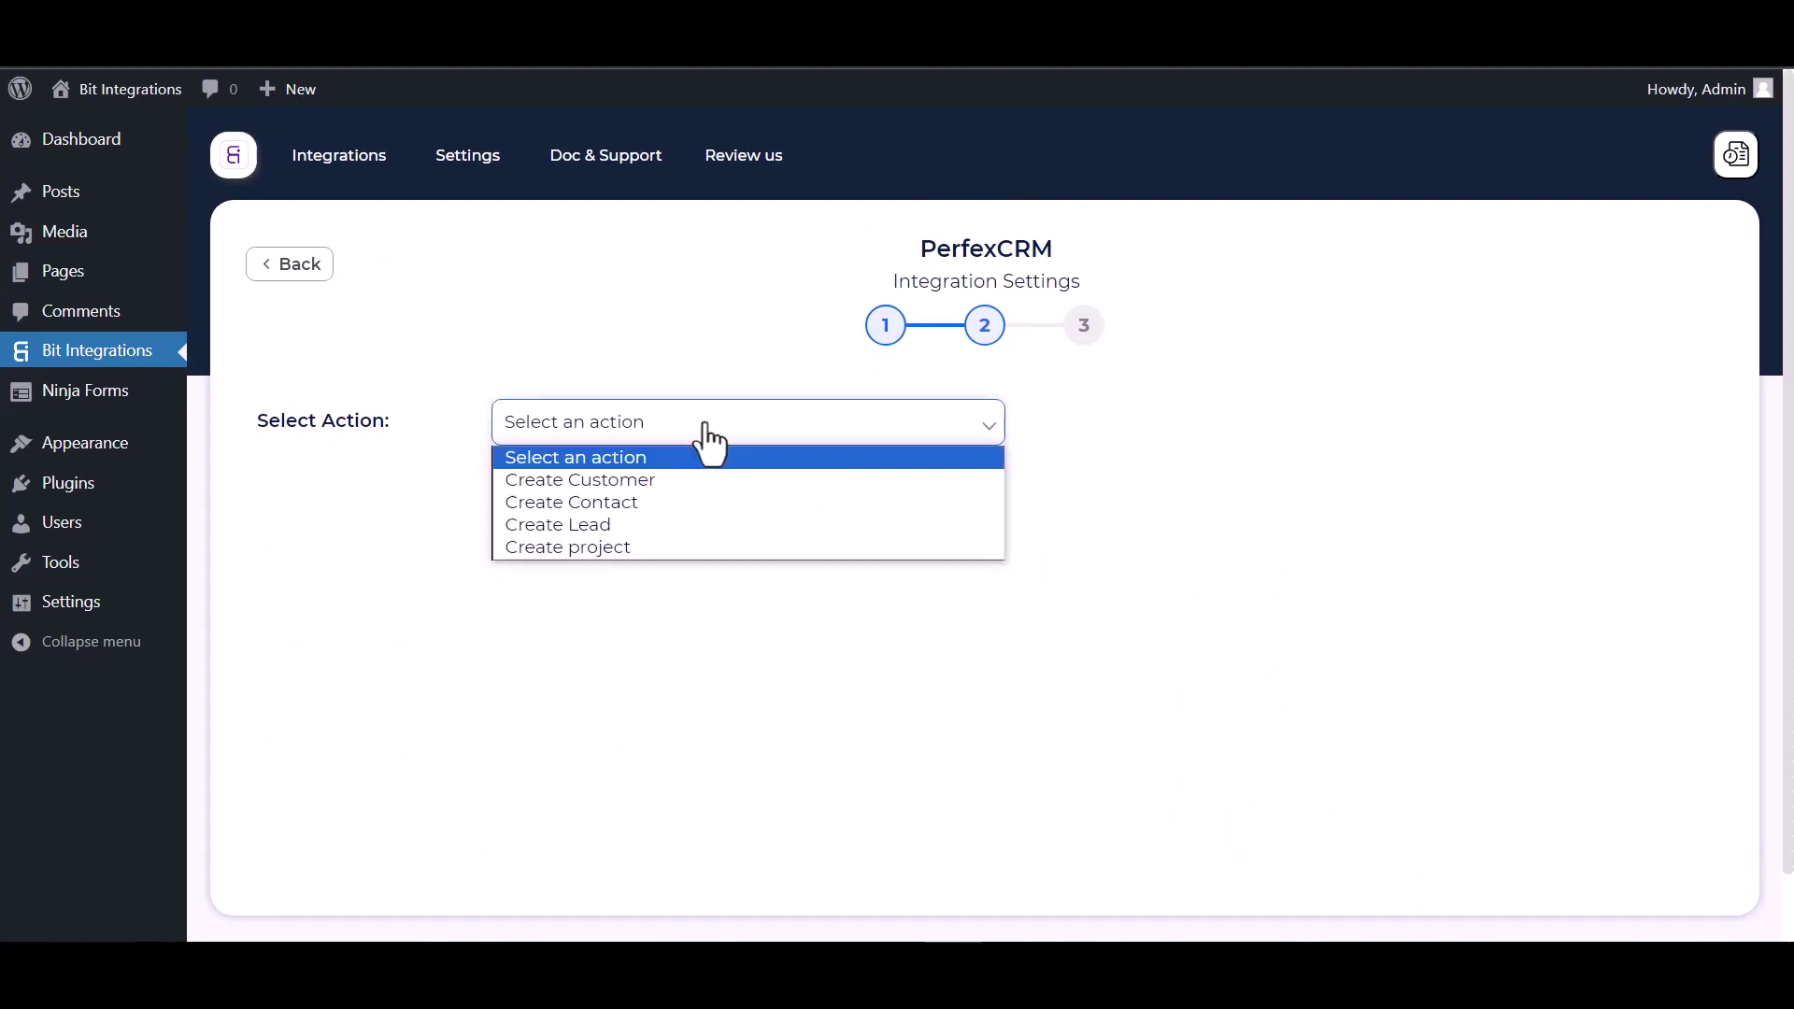
{"action": "left_click", "coordinate": [618, 510]}
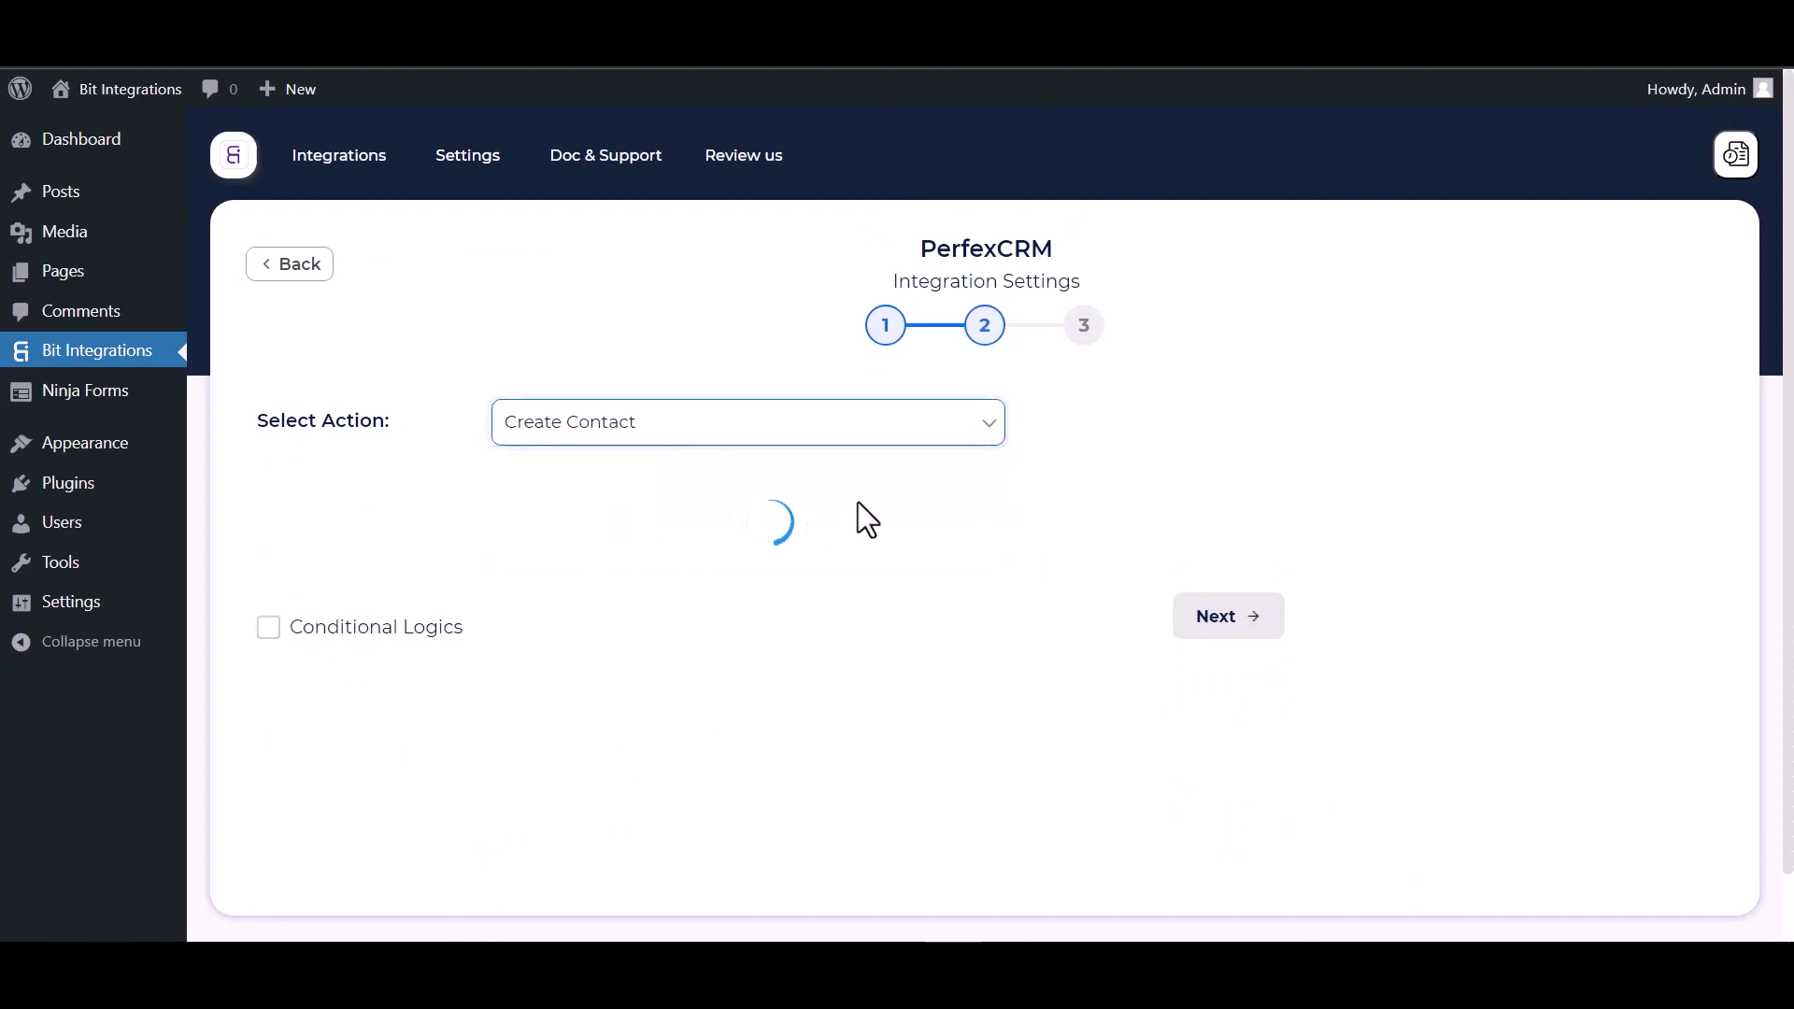
{"action": "scroll", "coordinate": [858, 502], "scroll_direction": "down", "scroll_amount": 1}
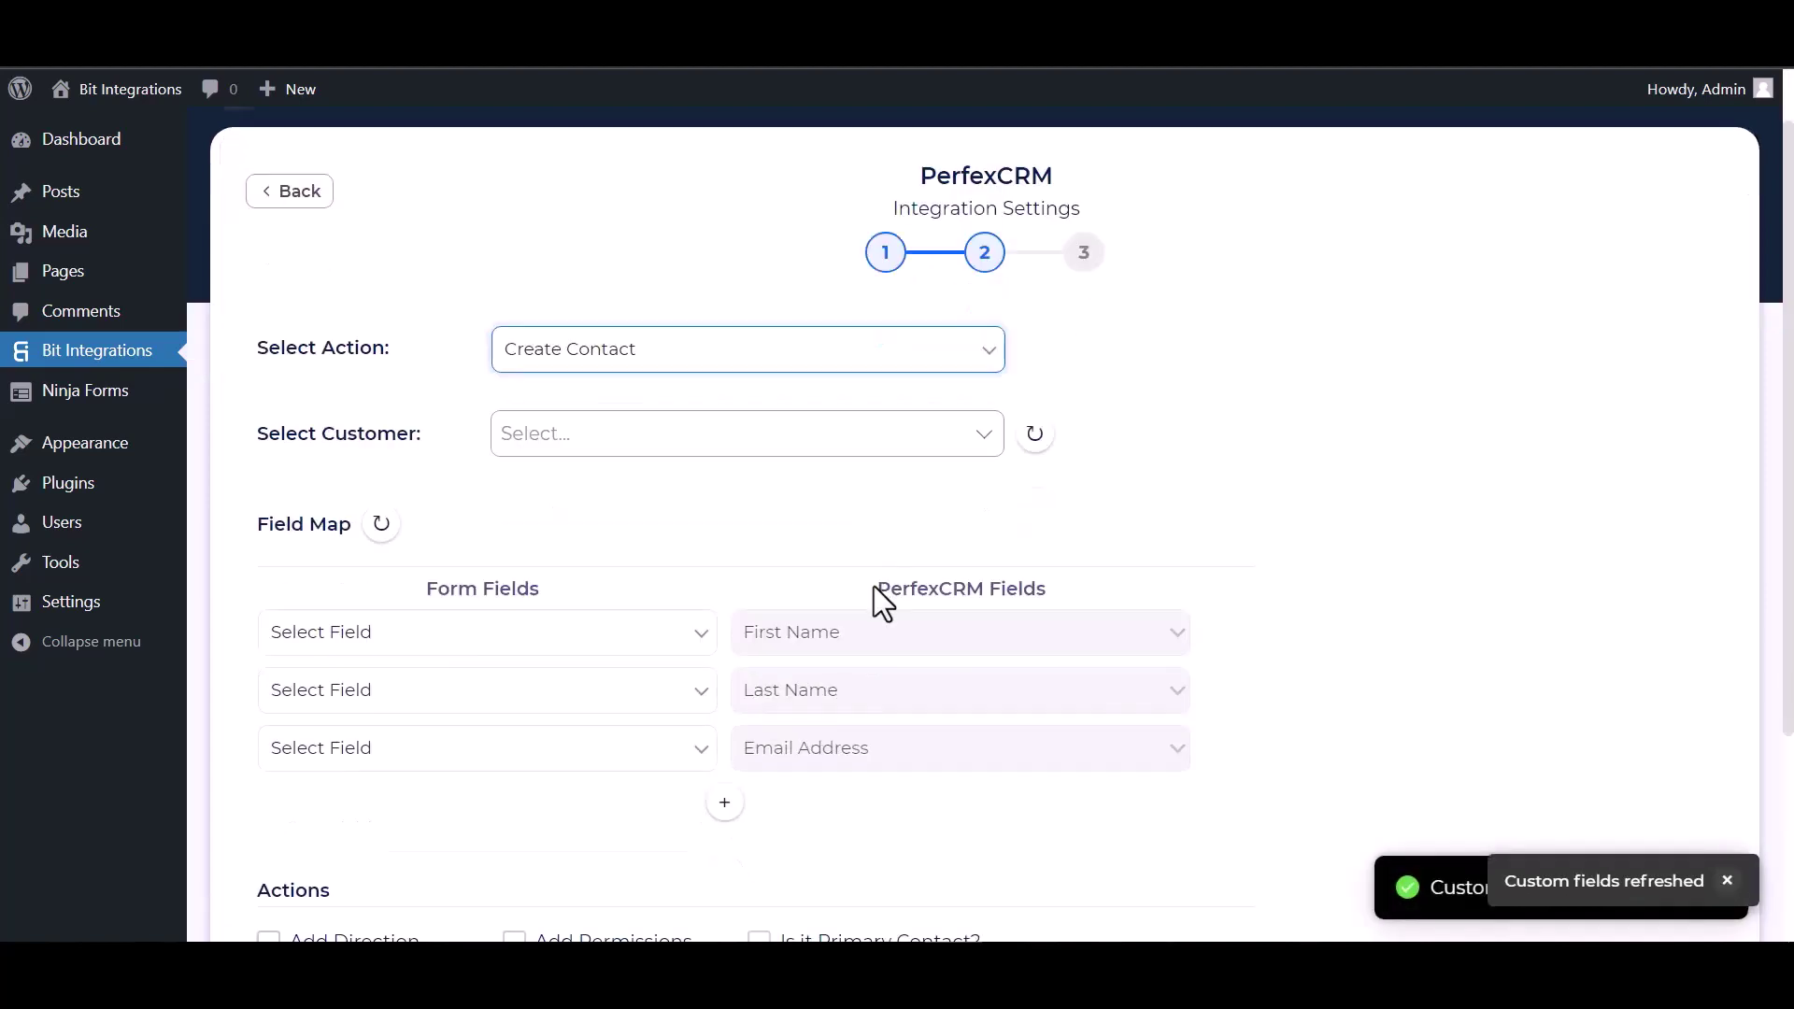
{"action": "left_click", "coordinate": [596, 437]}
{"action": "left_click", "coordinate": [579, 495]}
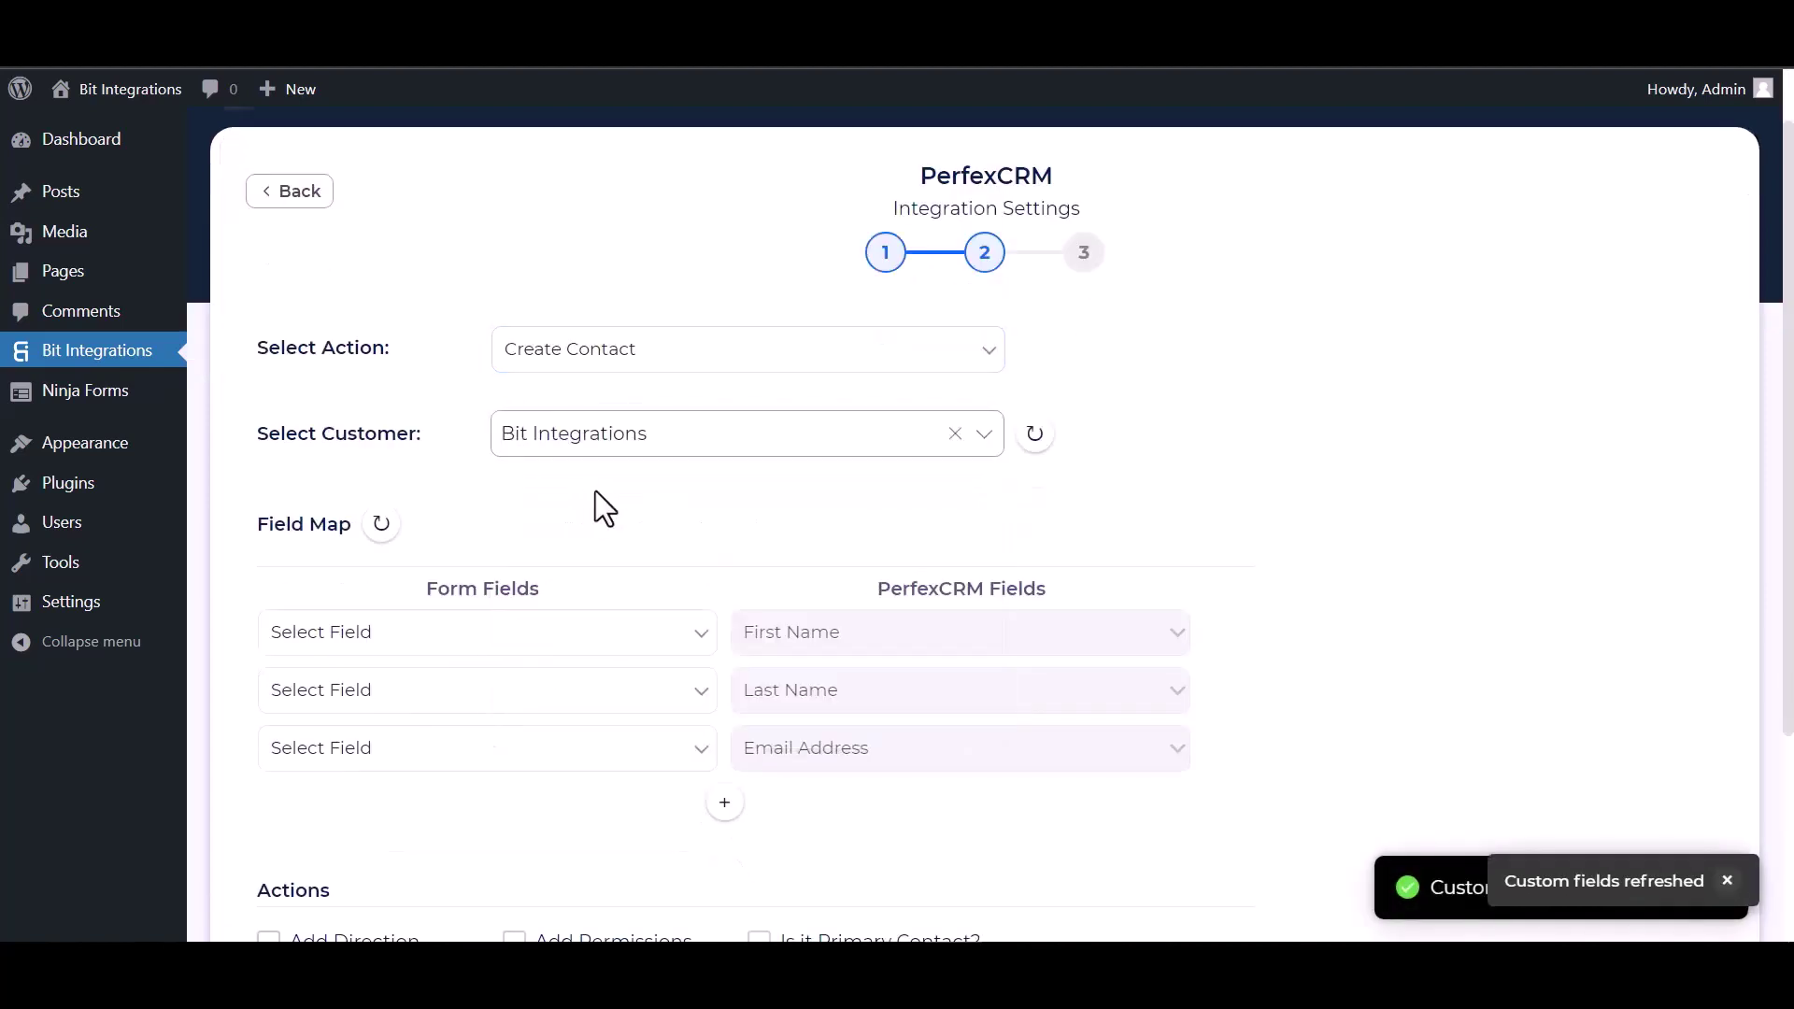
Step: Map the form fields First Name, Last Name and Email to PerfexCRM's First Name, Last Name and Email Address
{"action": "scroll", "coordinate": [698, 469], "scroll_direction": "down", "scroll_amount": 3}
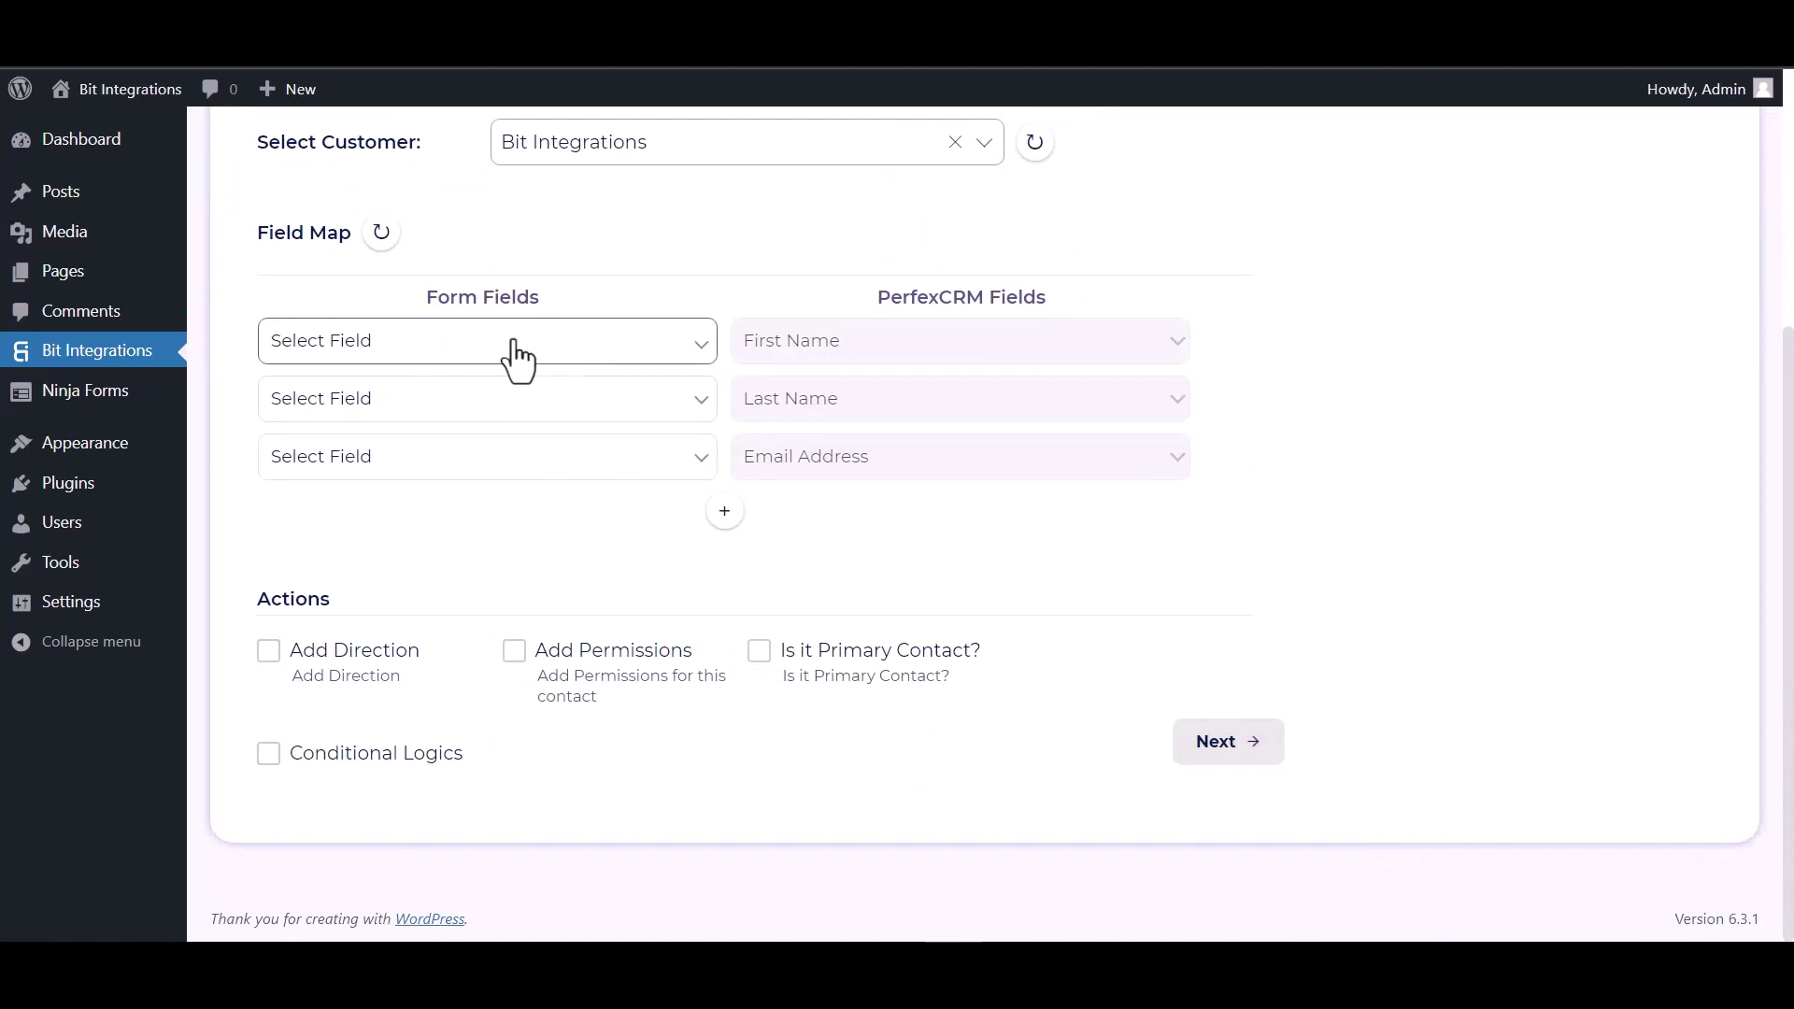
{"action": "left_click", "coordinate": [547, 353]}
{"action": "left_click", "coordinate": [404, 422]}
{"action": "left_click", "coordinate": [502, 419]}
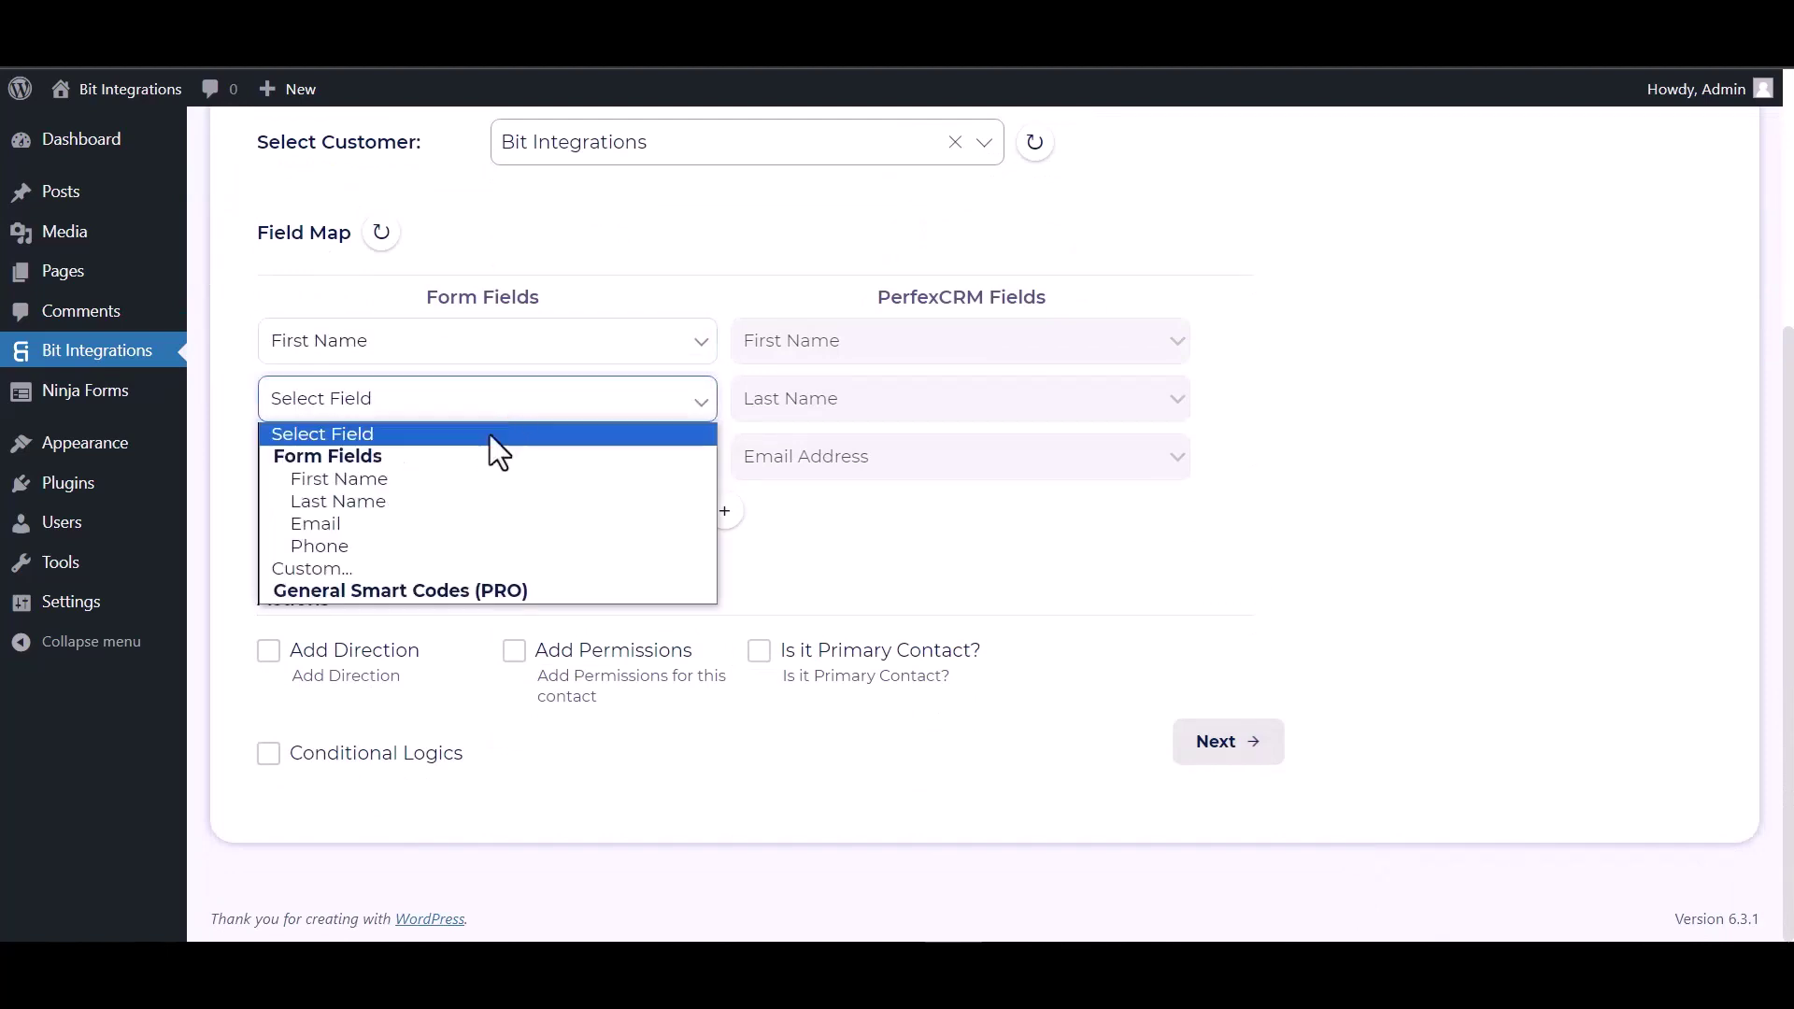
{"action": "left_click", "coordinate": [389, 502]}
{"action": "left_click", "coordinate": [409, 467]}
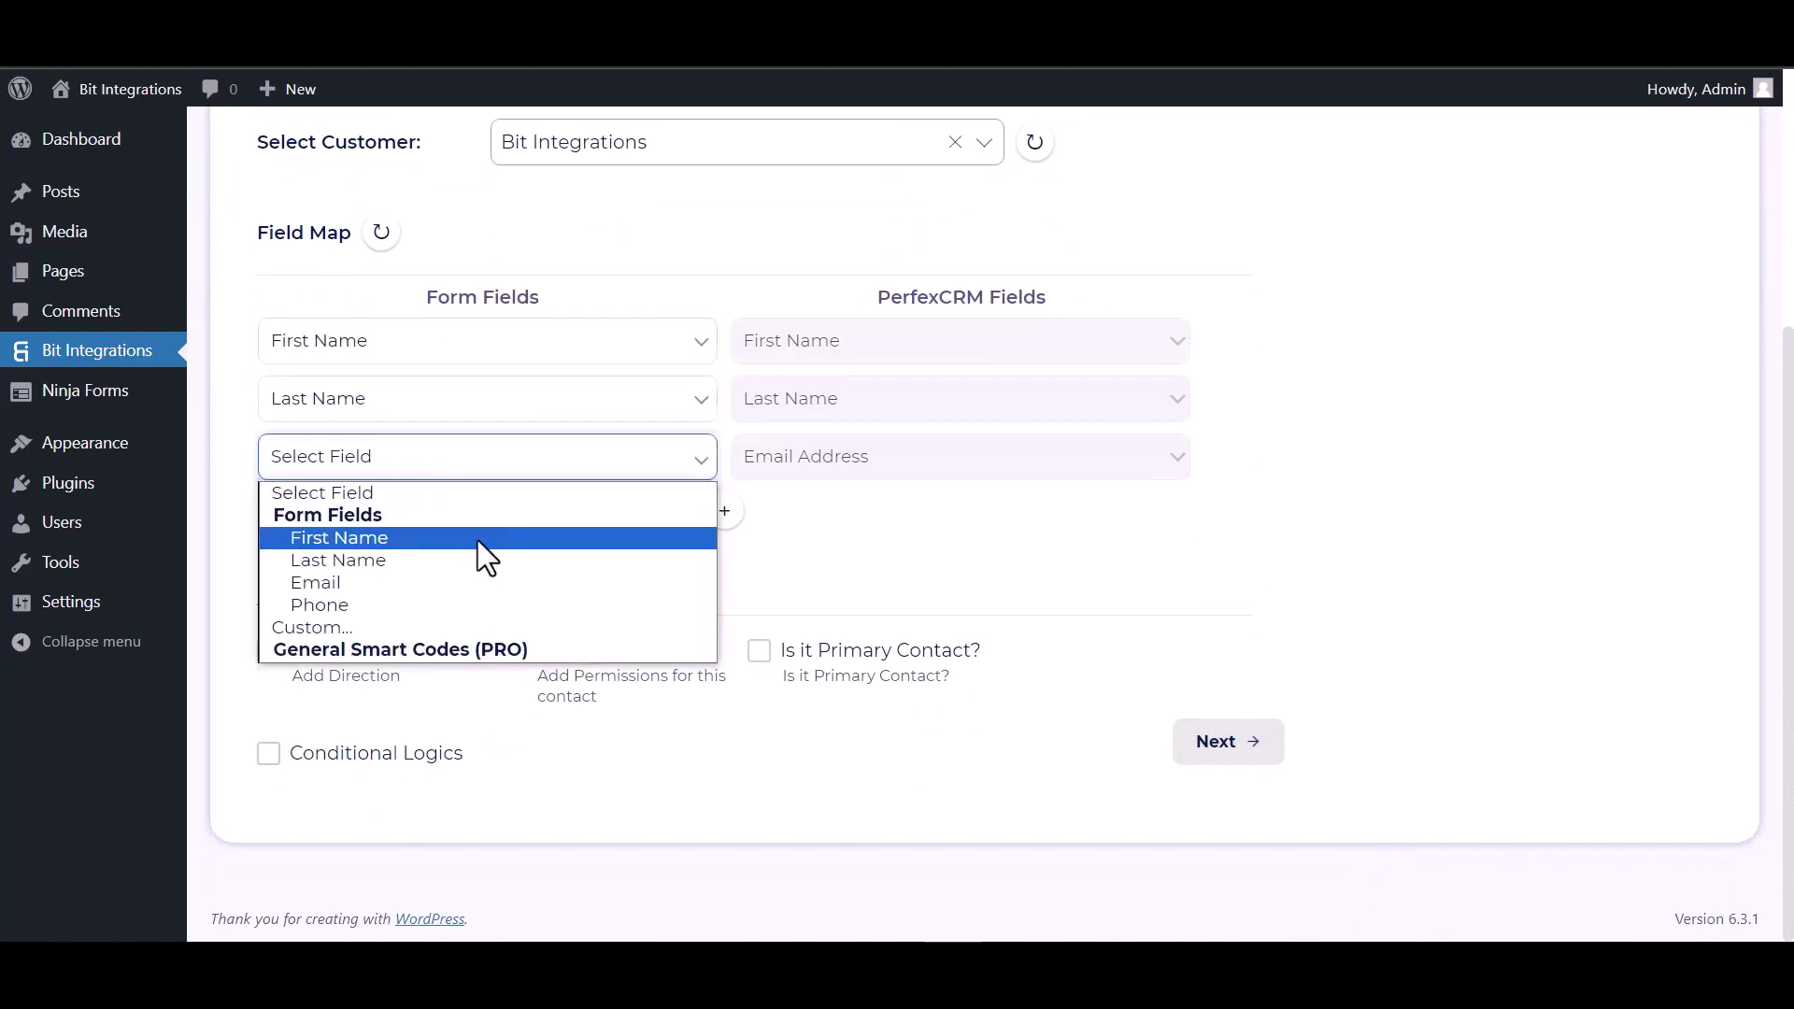
{"action": "left_click", "coordinate": [361, 581]}
Step: Add a field map row linking the form field Phone to PerfexCRM's Phone Number
{"action": "left_click", "coordinate": [725, 512]}
{"action": "left_click", "coordinate": [785, 537]}
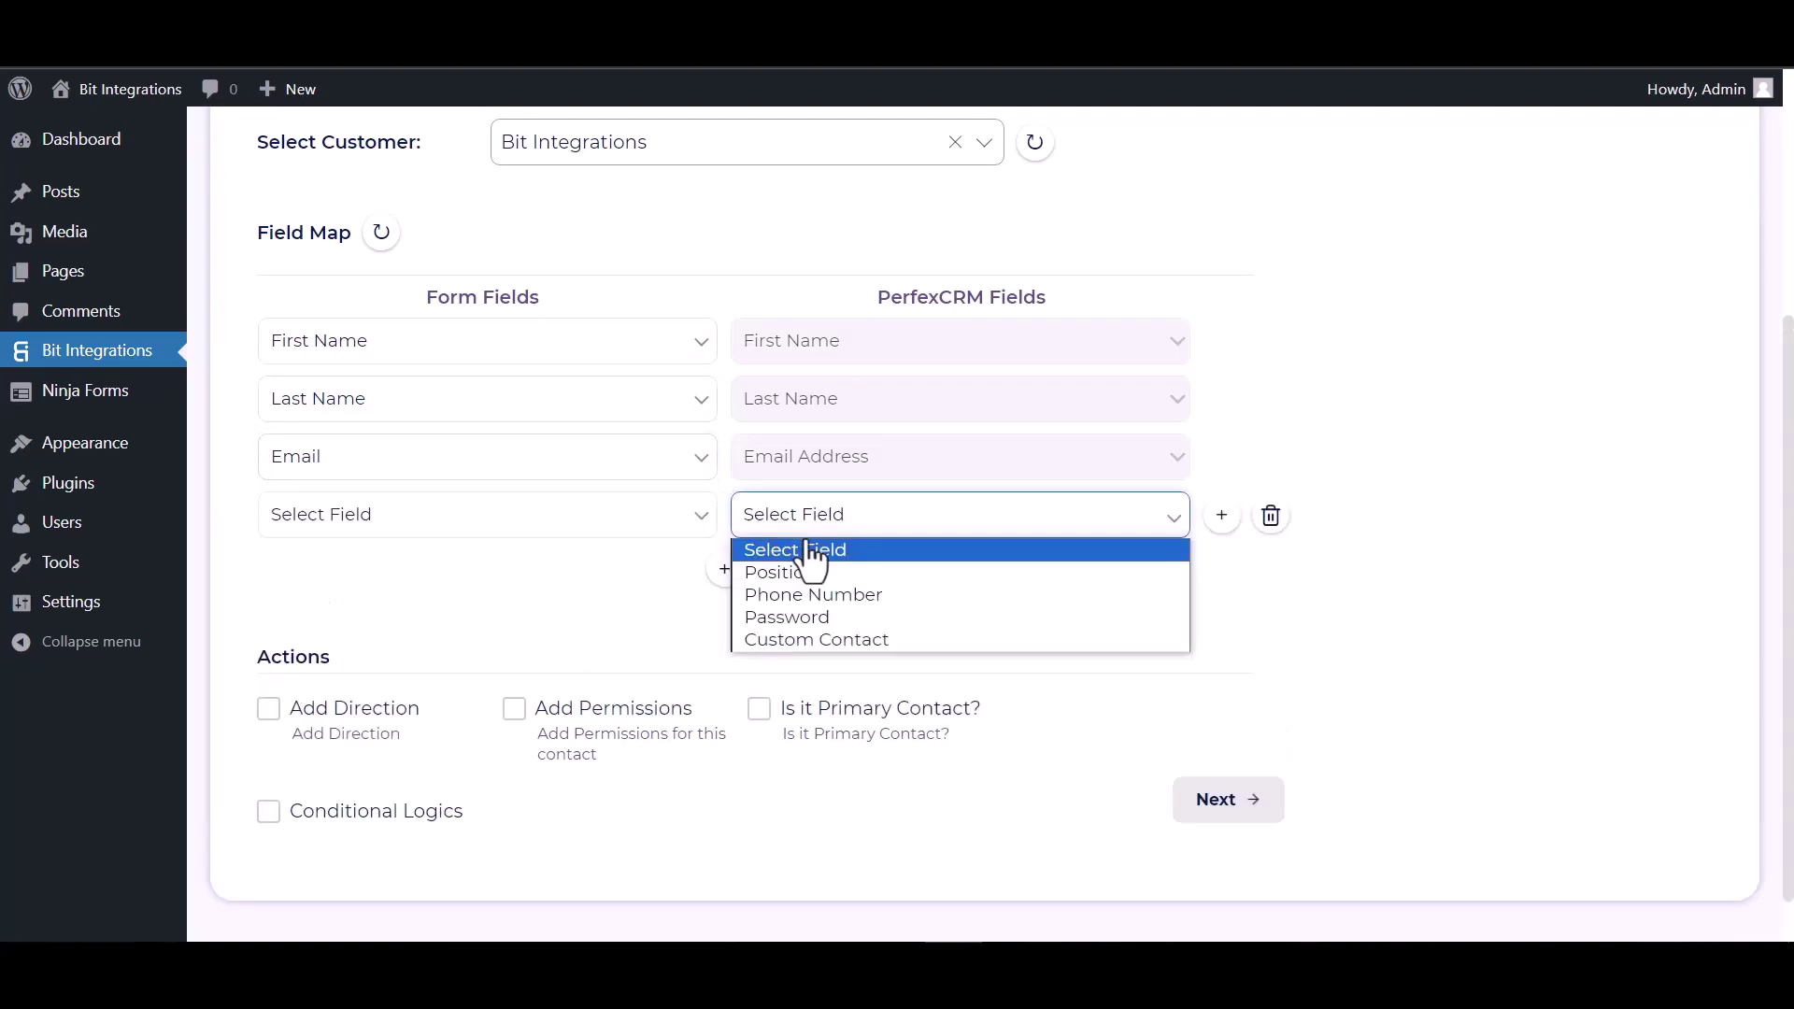
{"action": "left_click", "coordinate": [785, 593]}
{"action": "left_click", "coordinate": [613, 529]}
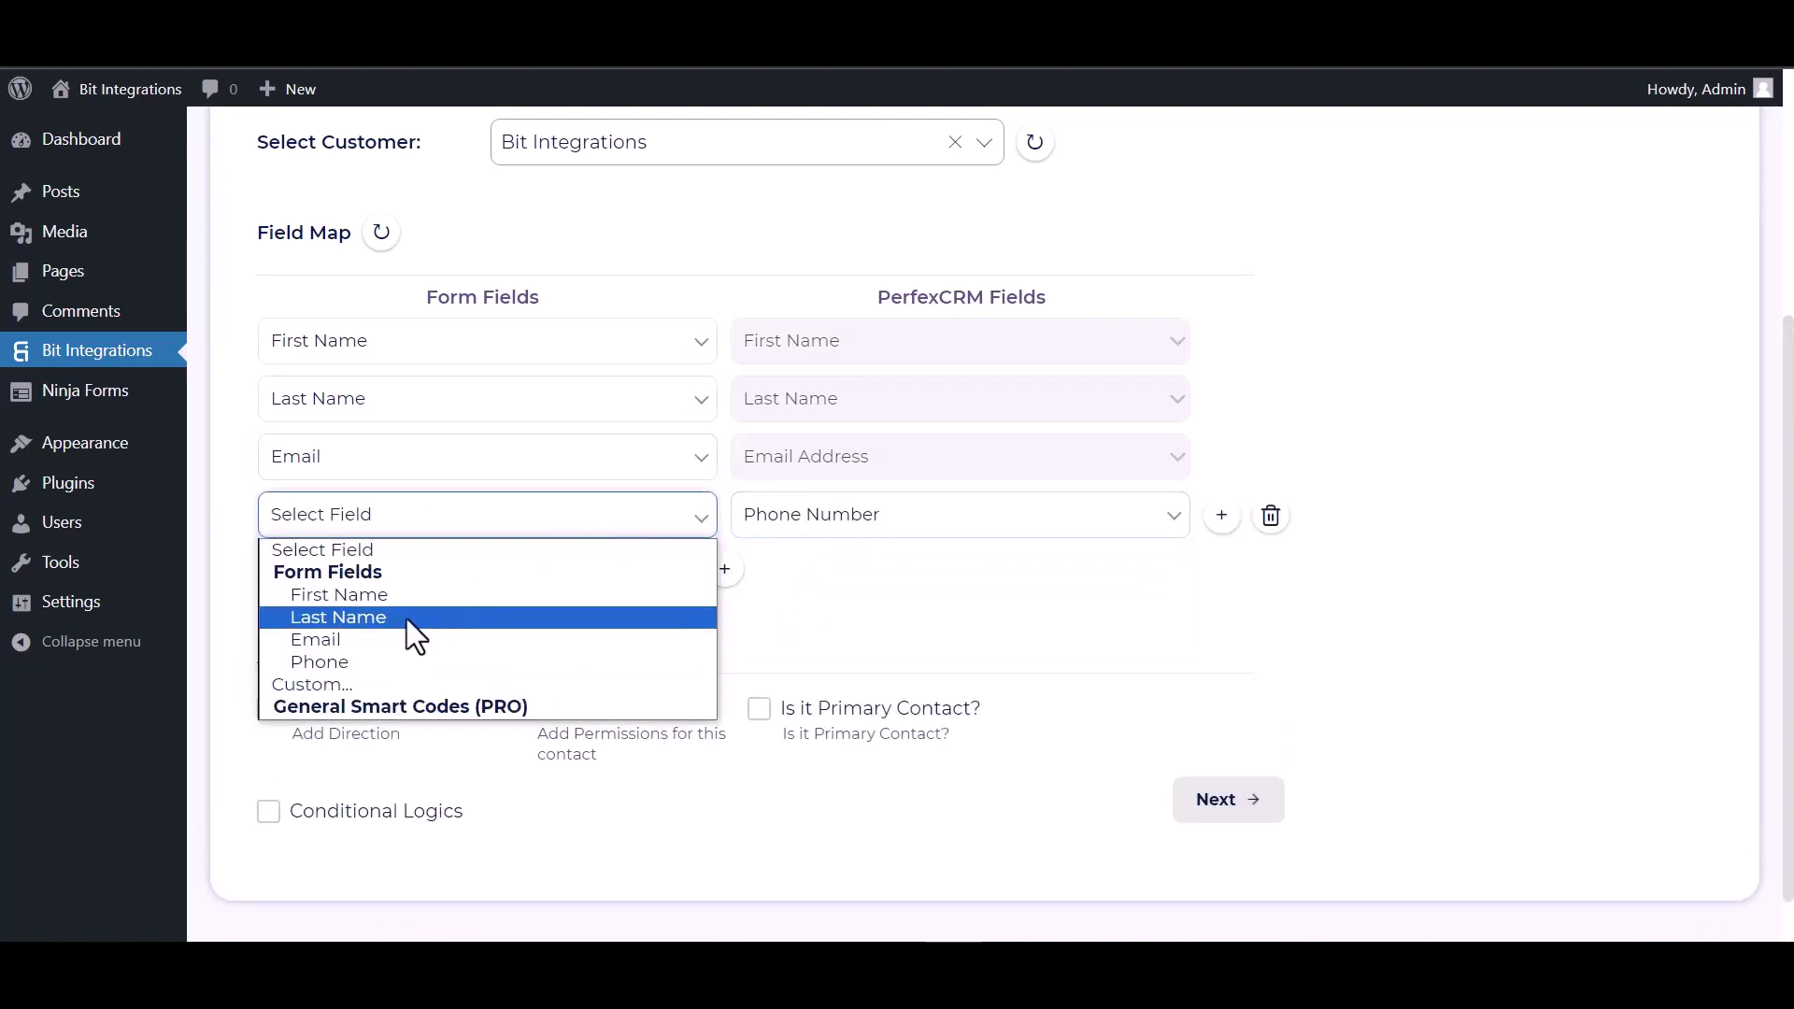
{"action": "left_click", "coordinate": [355, 660]}
{"action": "scroll", "coordinate": [491, 582], "scroll_direction": "down", "scroll_amount": 1}
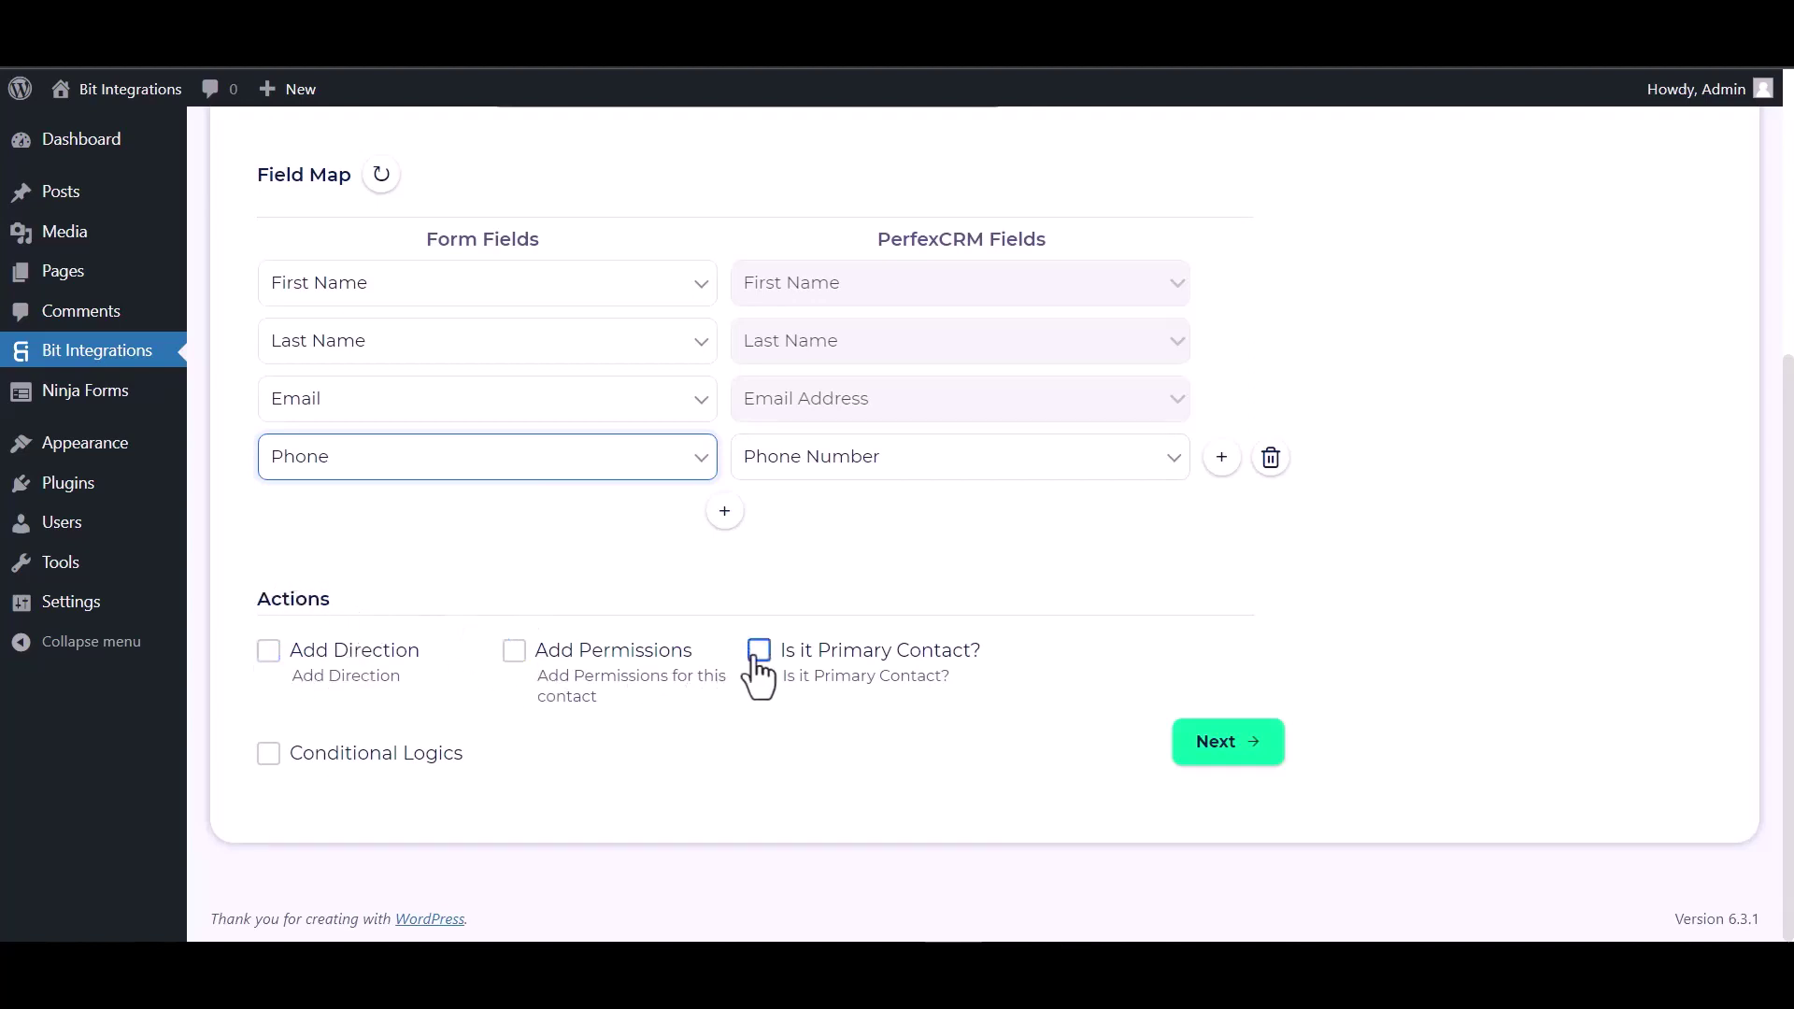
{"action": "left_click", "coordinate": [269, 754]}
{"action": "scroll", "coordinate": [393, 691], "scroll_direction": "down", "scroll_amount": 2}
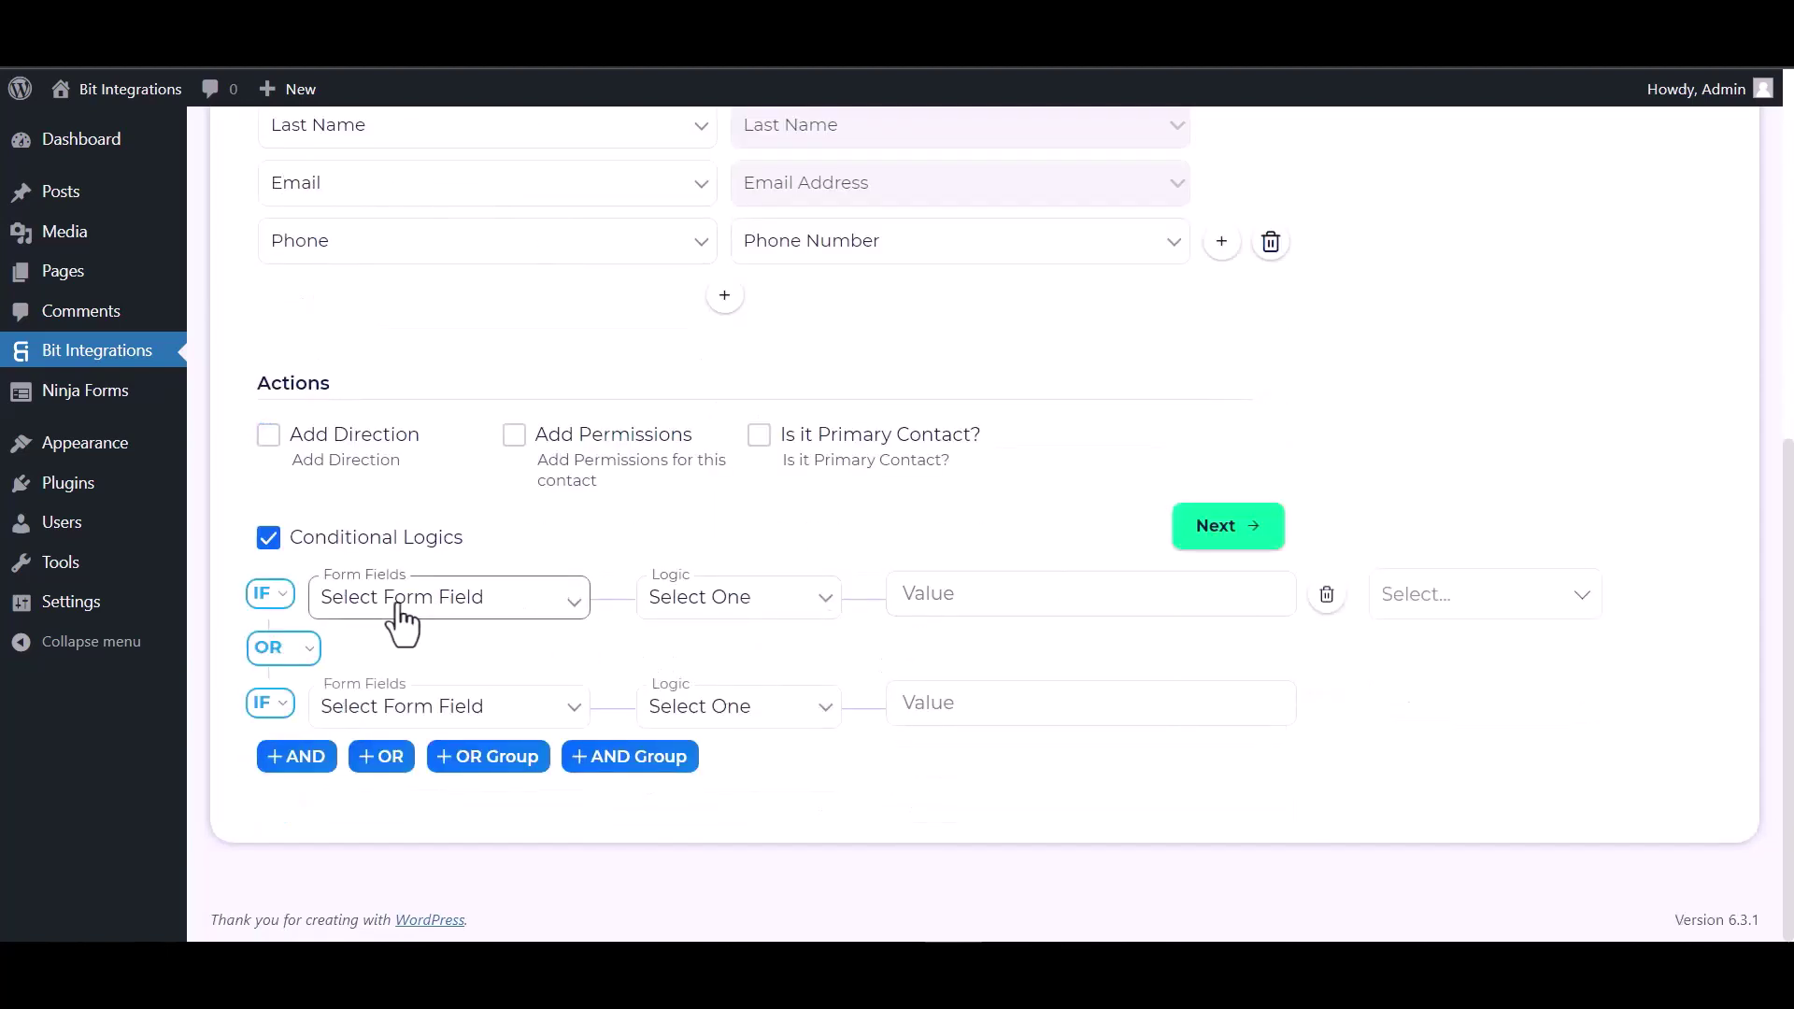
{"action": "left_click", "coordinate": [278, 549]}
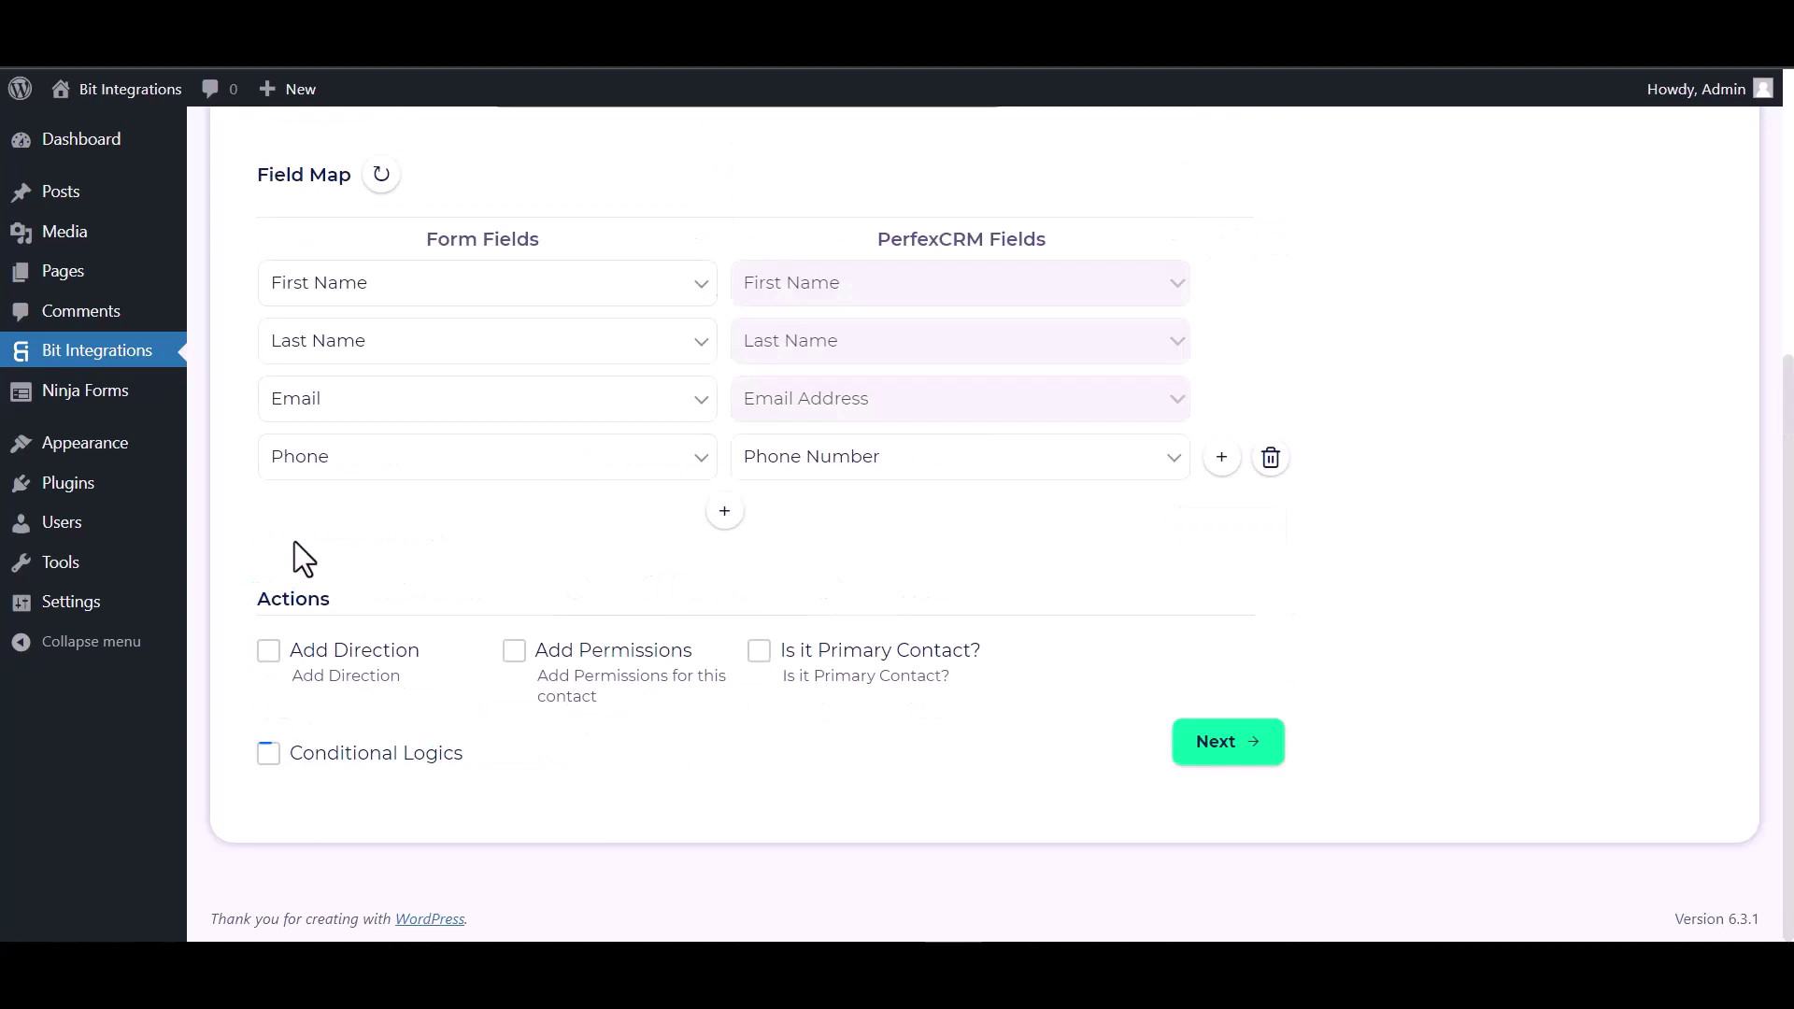
Step: Continue to the final integration step and save the PerfexCRM integration
{"action": "left_click", "coordinate": [1238, 748]}
{"action": "left_click", "coordinate": [979, 446]}
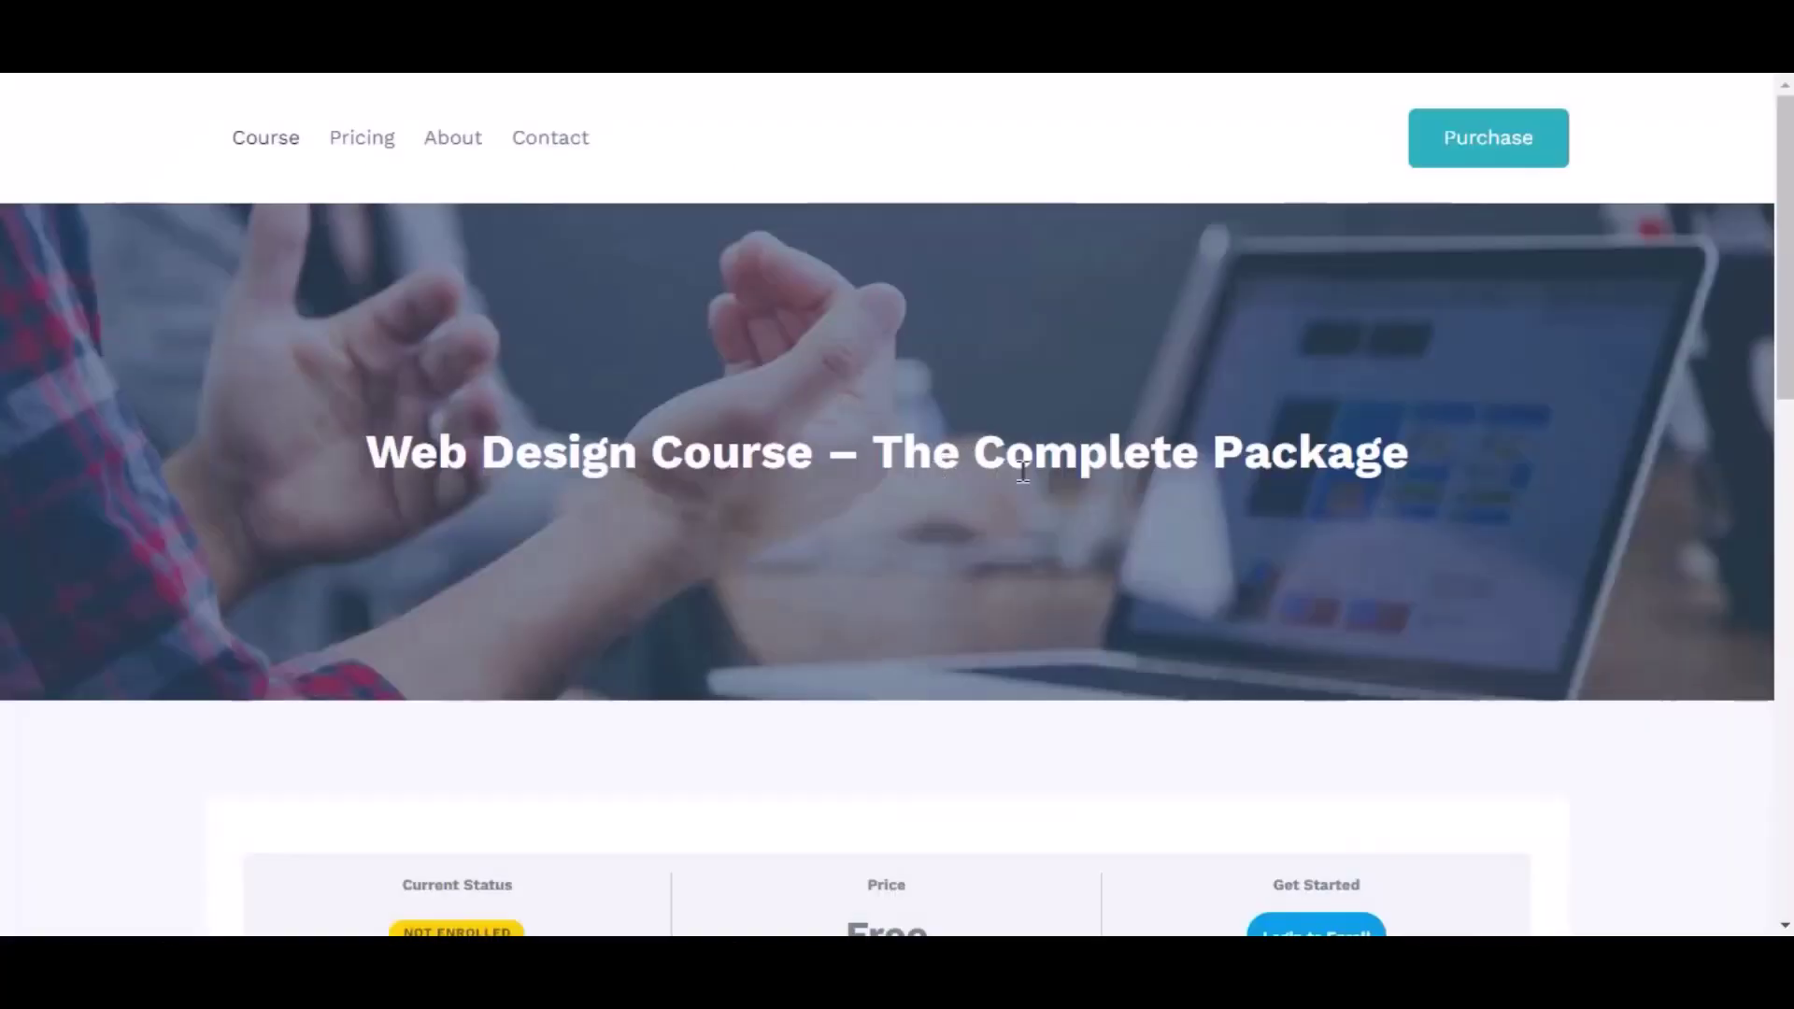
Step: Start enrolling from the Web Design Course page and log in to the WordPress site with the student's username and account password
{"action": "scroll", "coordinate": [1170, 474], "scroll_direction": "down", "scroll_amount": 4}
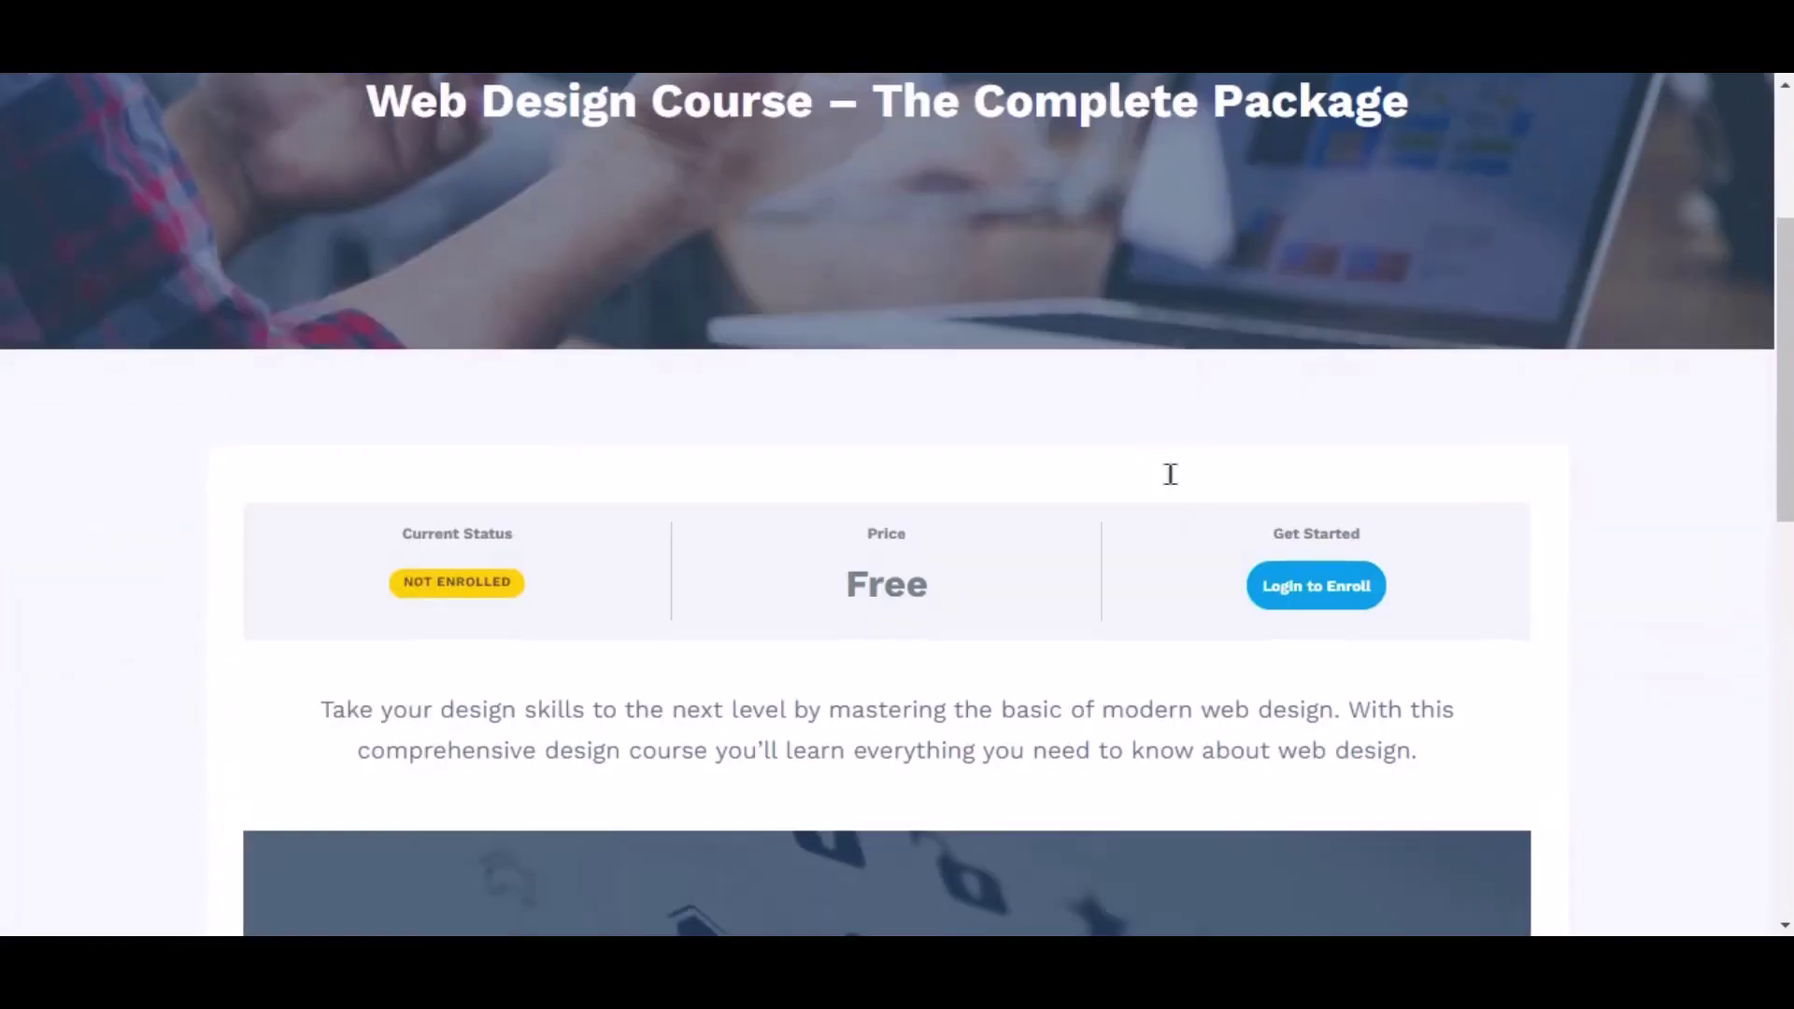
{"action": "left_click", "coordinate": [1304, 595]}
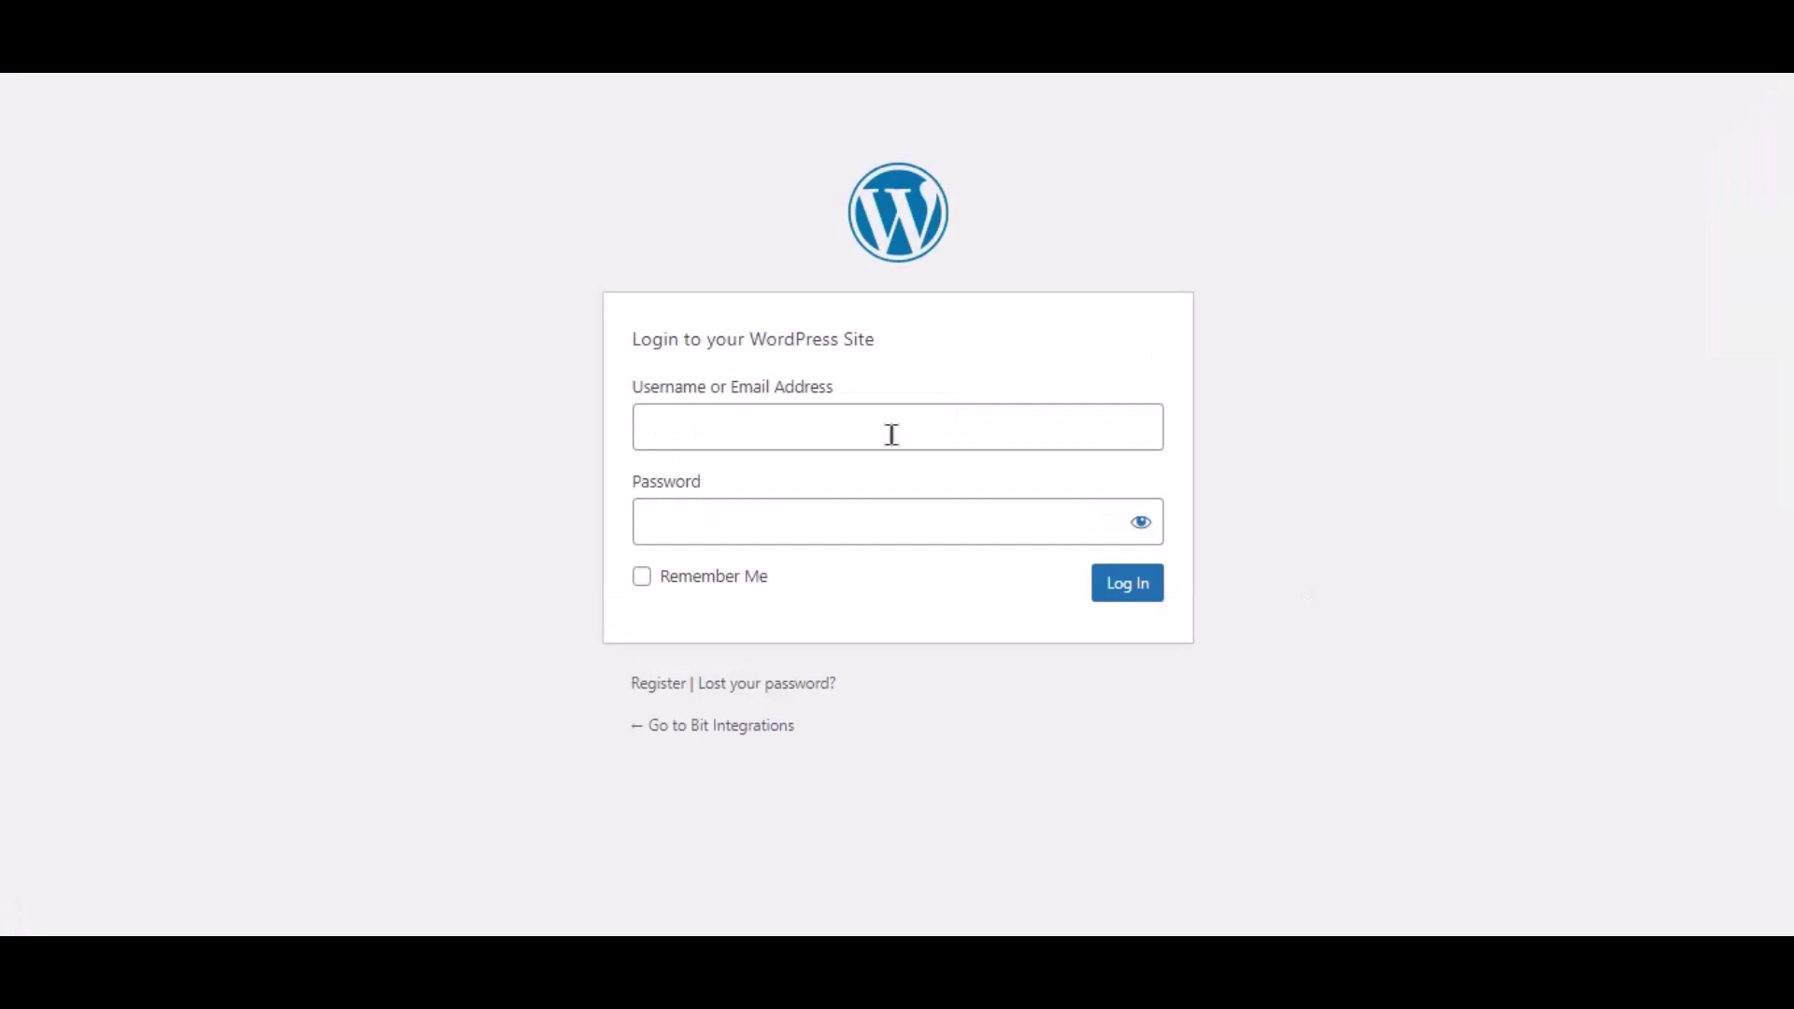
{"action": "left_click", "coordinate": [892, 435]}
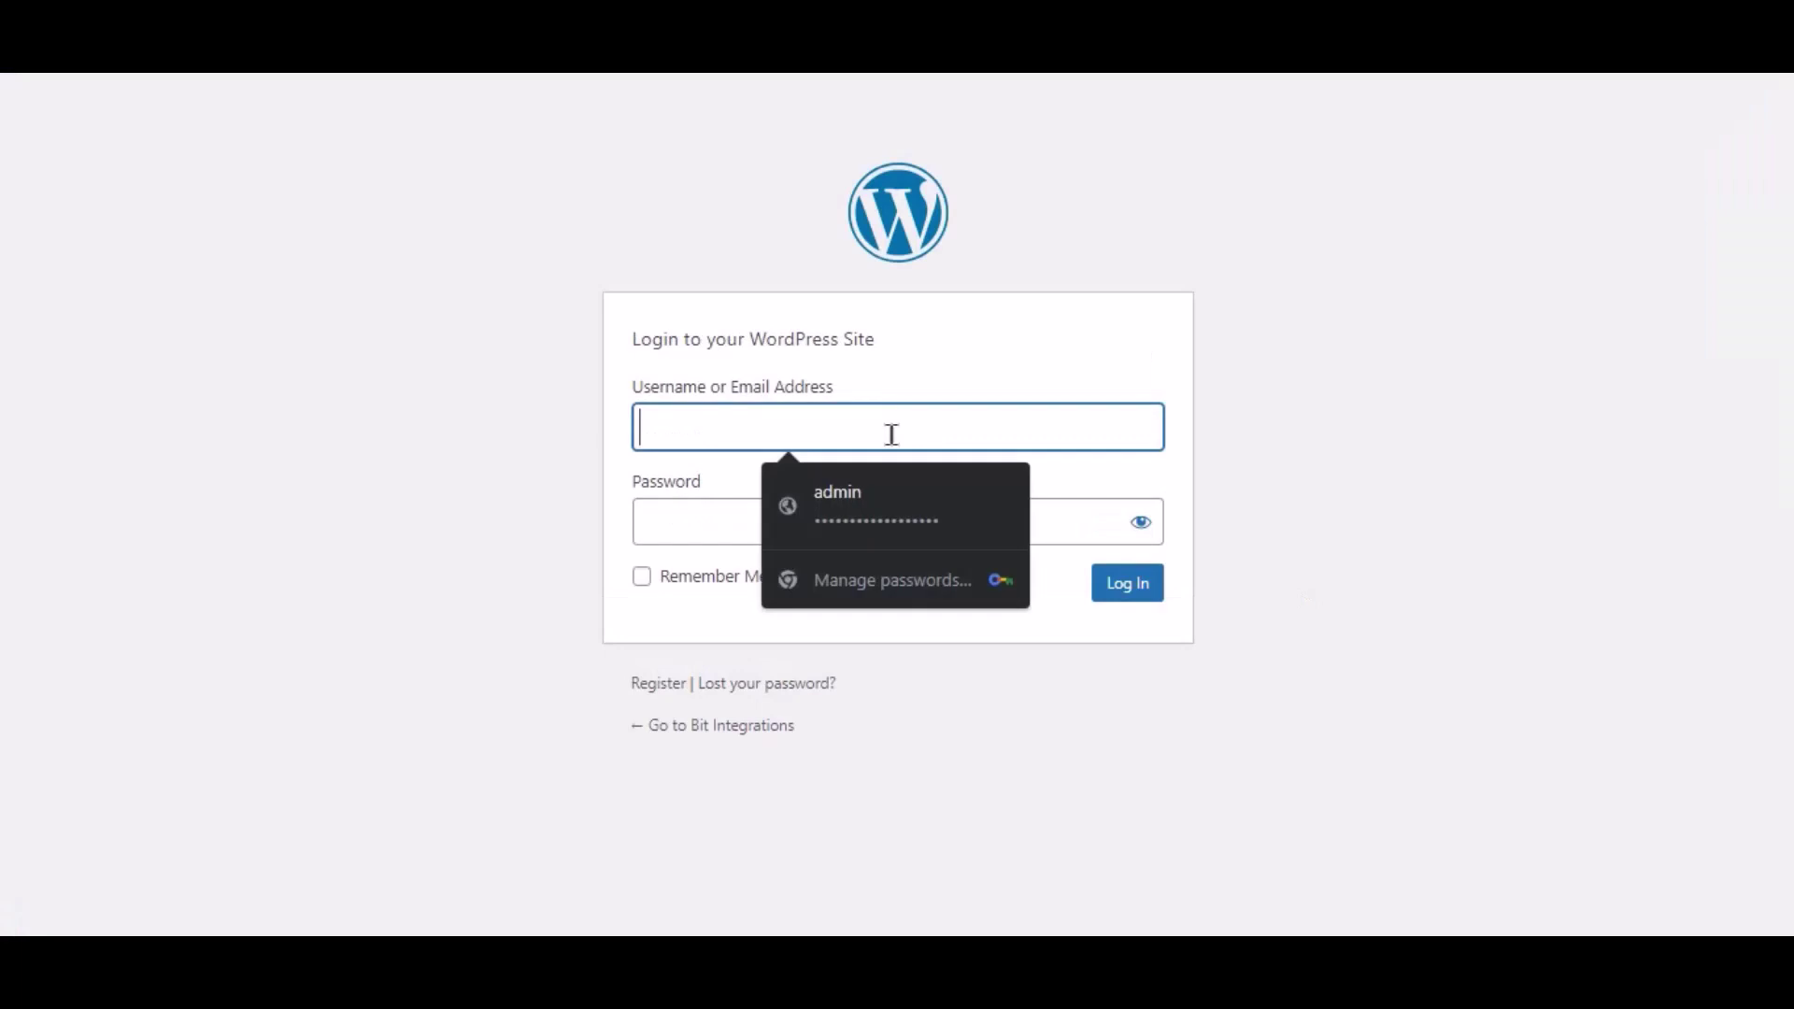
{"action": "key", "text": "ctrl+v"}
{"action": "left_click", "coordinate": [805, 510]}
{"action": "key", "text": "ctrl+v"}
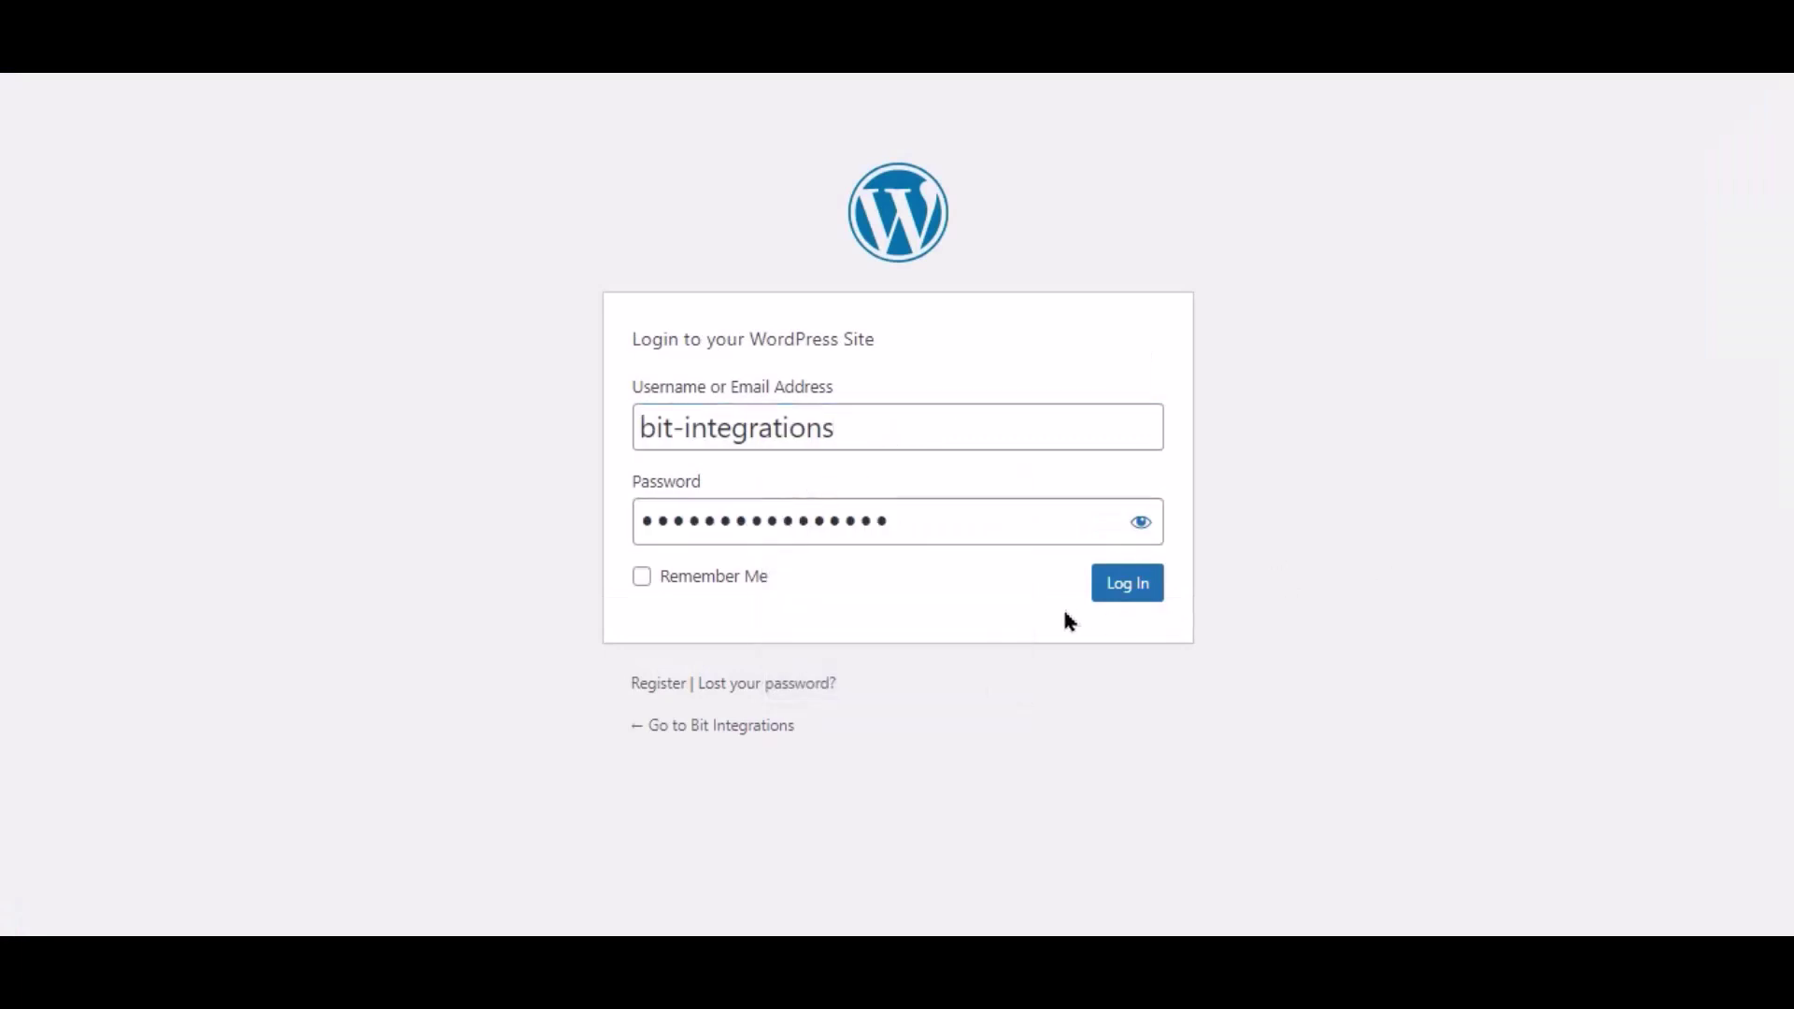
{"action": "left_click", "coordinate": [1128, 594]}
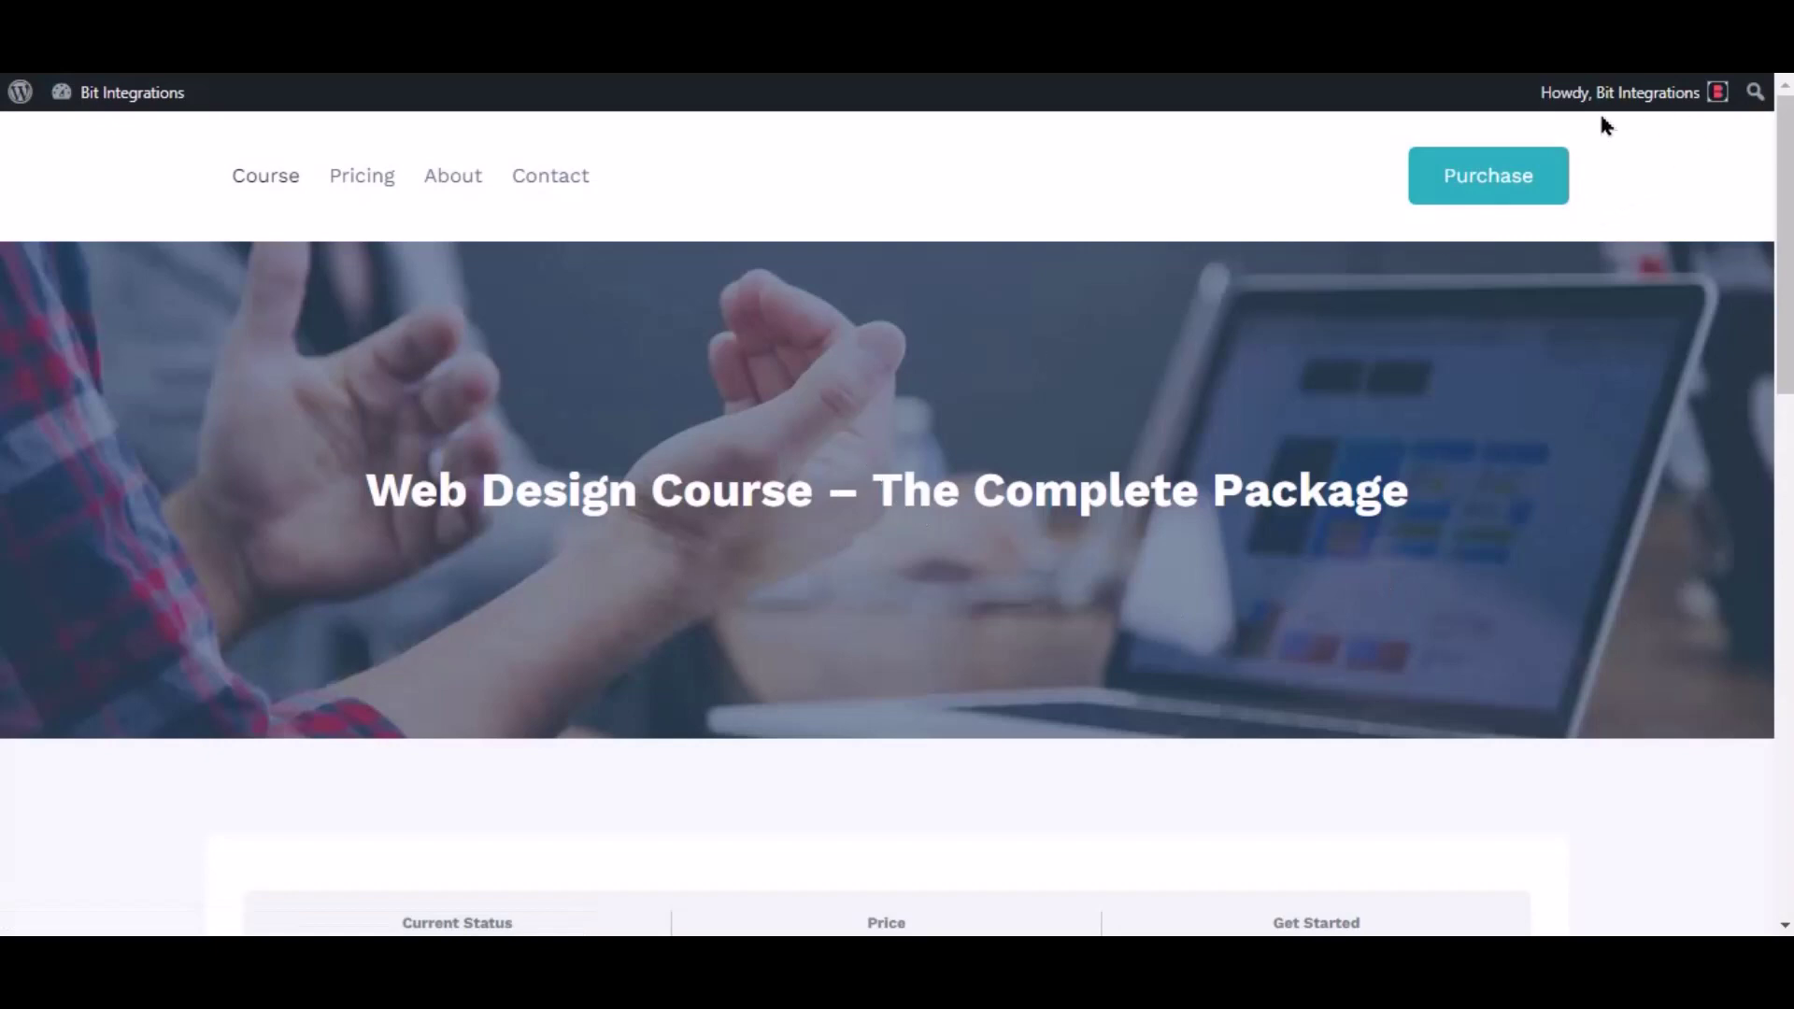
Step: Enrol in the course "Web Design Course – The Complete Package" and expand all of its course content
{"action": "scroll", "coordinate": [1591, 387], "scroll_direction": "down", "scroll_amount": 4}
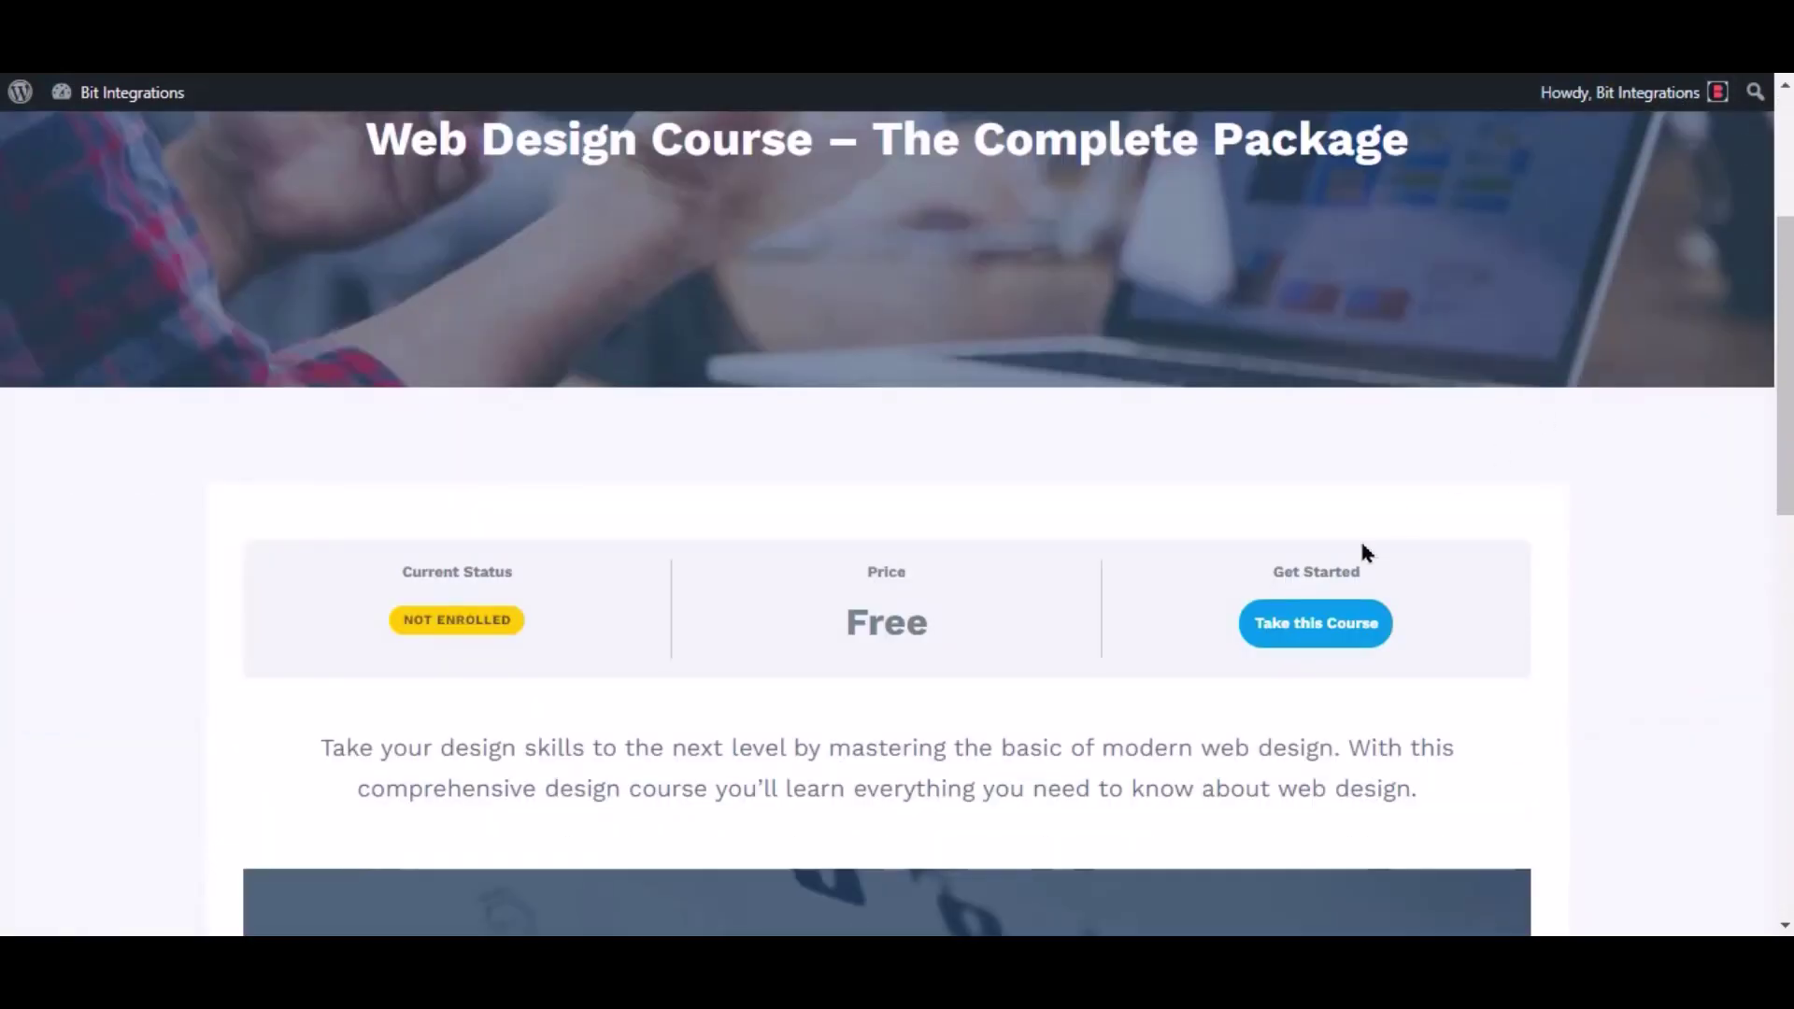
{"action": "left_click", "coordinate": [1325, 643]}
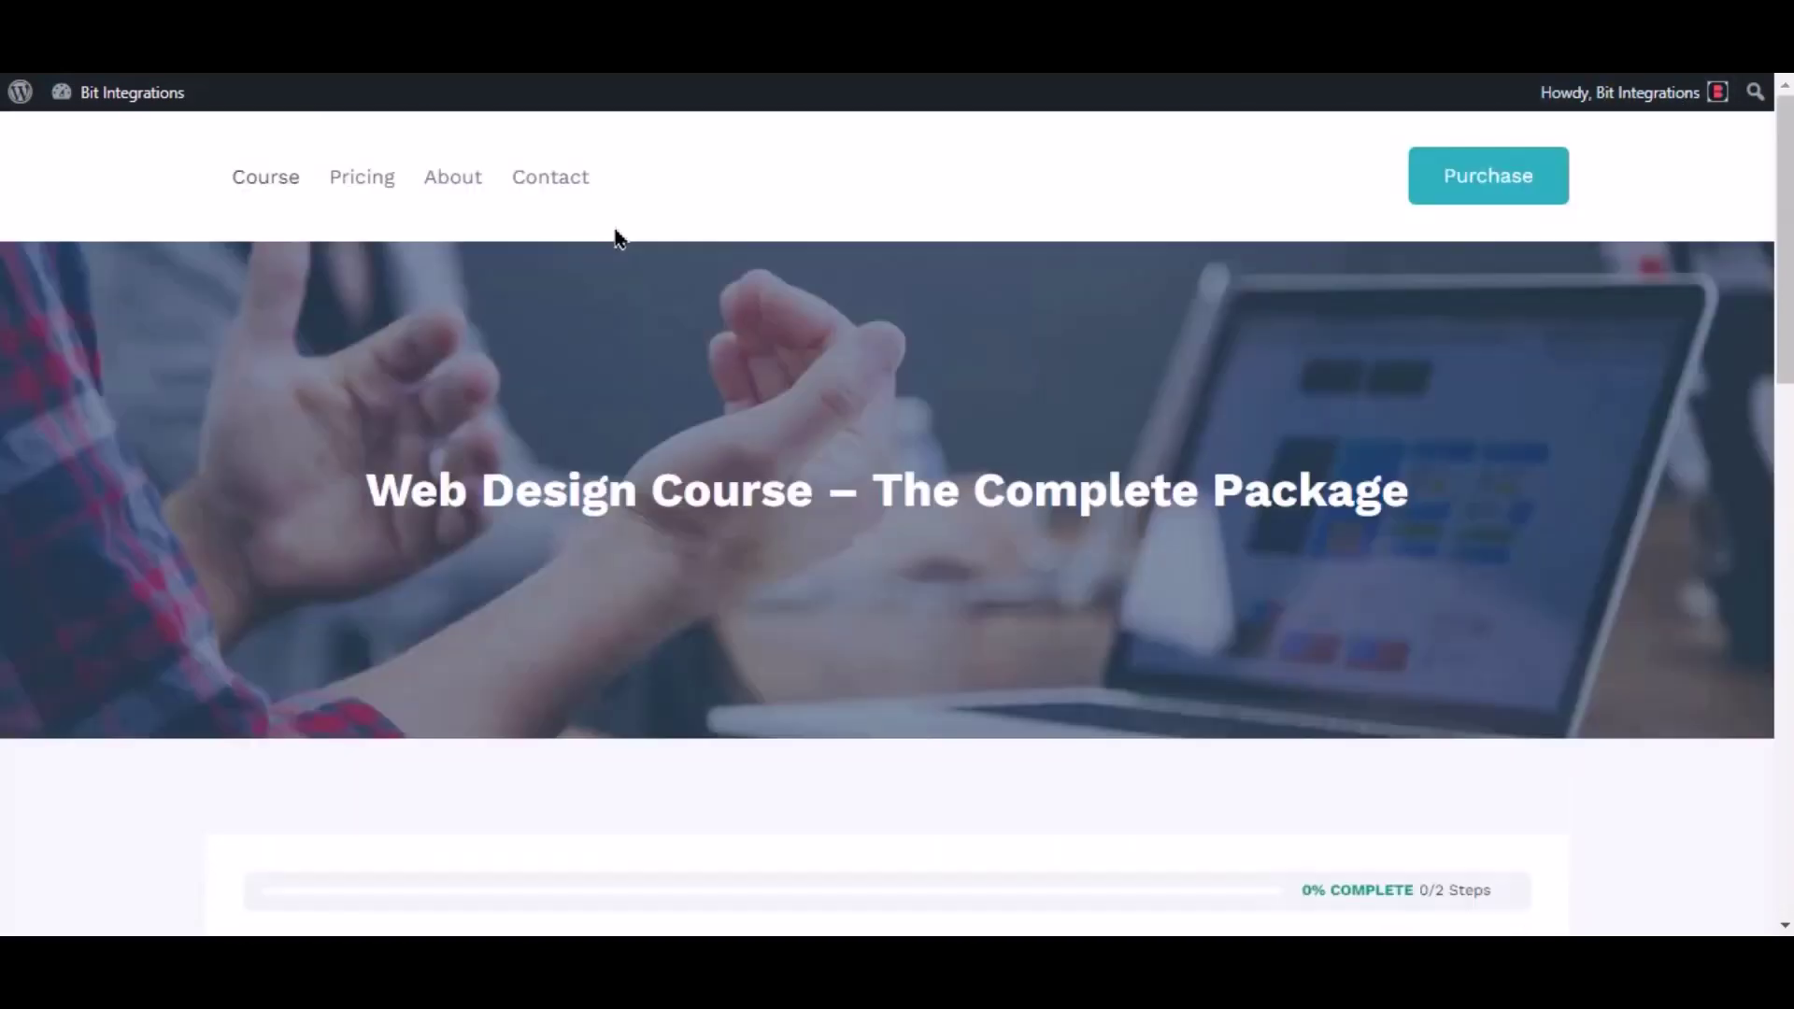
{"action": "scroll", "coordinate": [1232, 224], "scroll_direction": "down", "scroll_amount": 8}
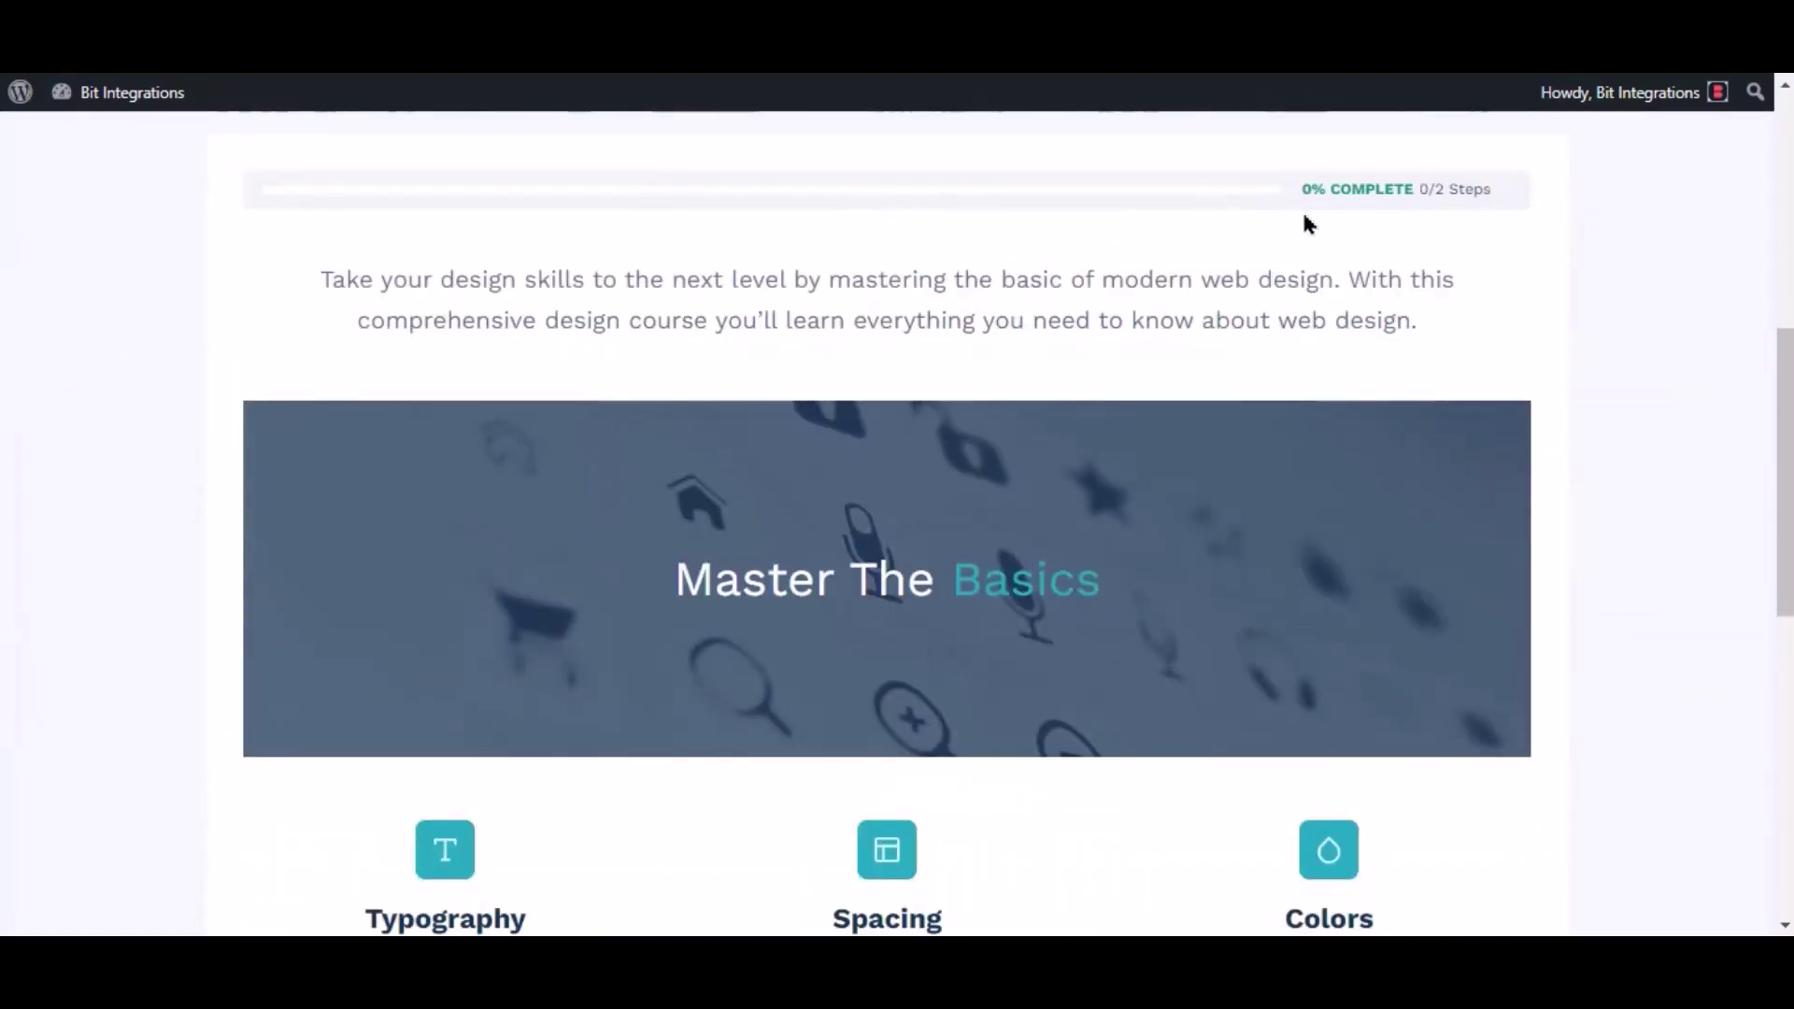
{"action": "scroll", "coordinate": [1304, 222], "scroll_direction": "down", "scroll_amount": 8}
{"action": "left_click", "coordinate": [1448, 446]}
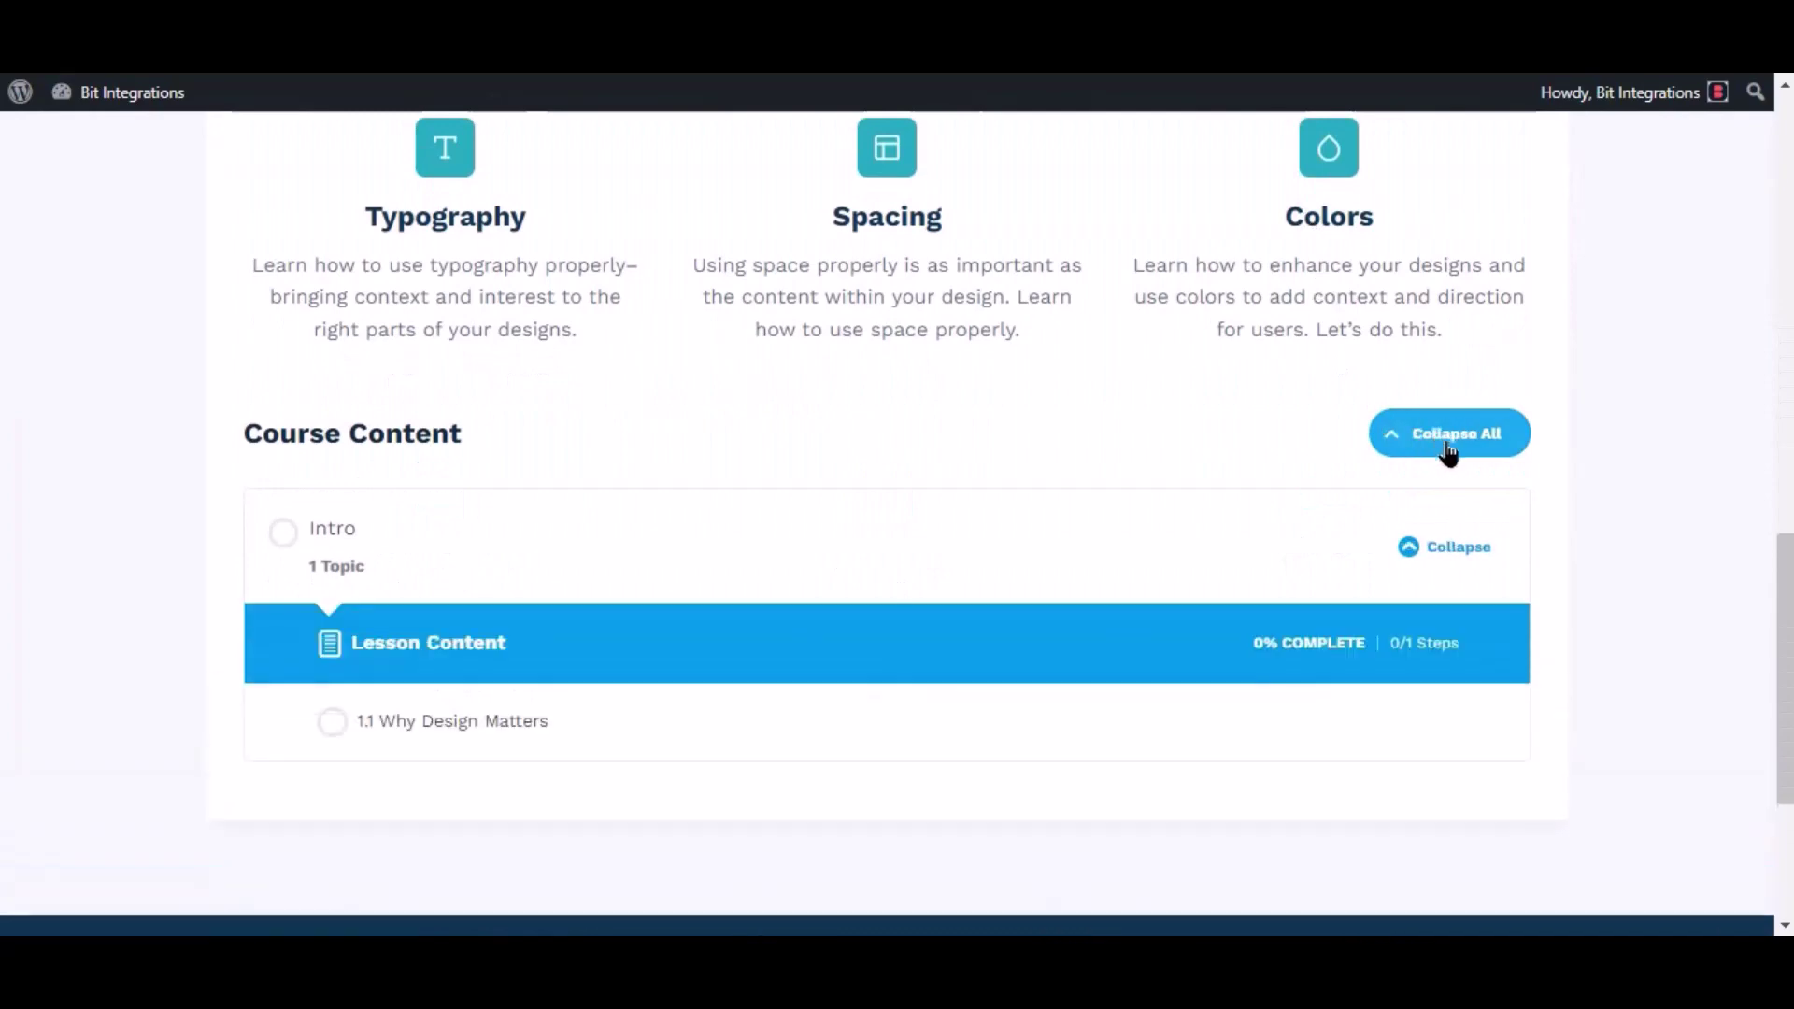
{"action": "scroll", "coordinate": [1234, 444], "scroll_direction": "down", "scroll_amount": 4}
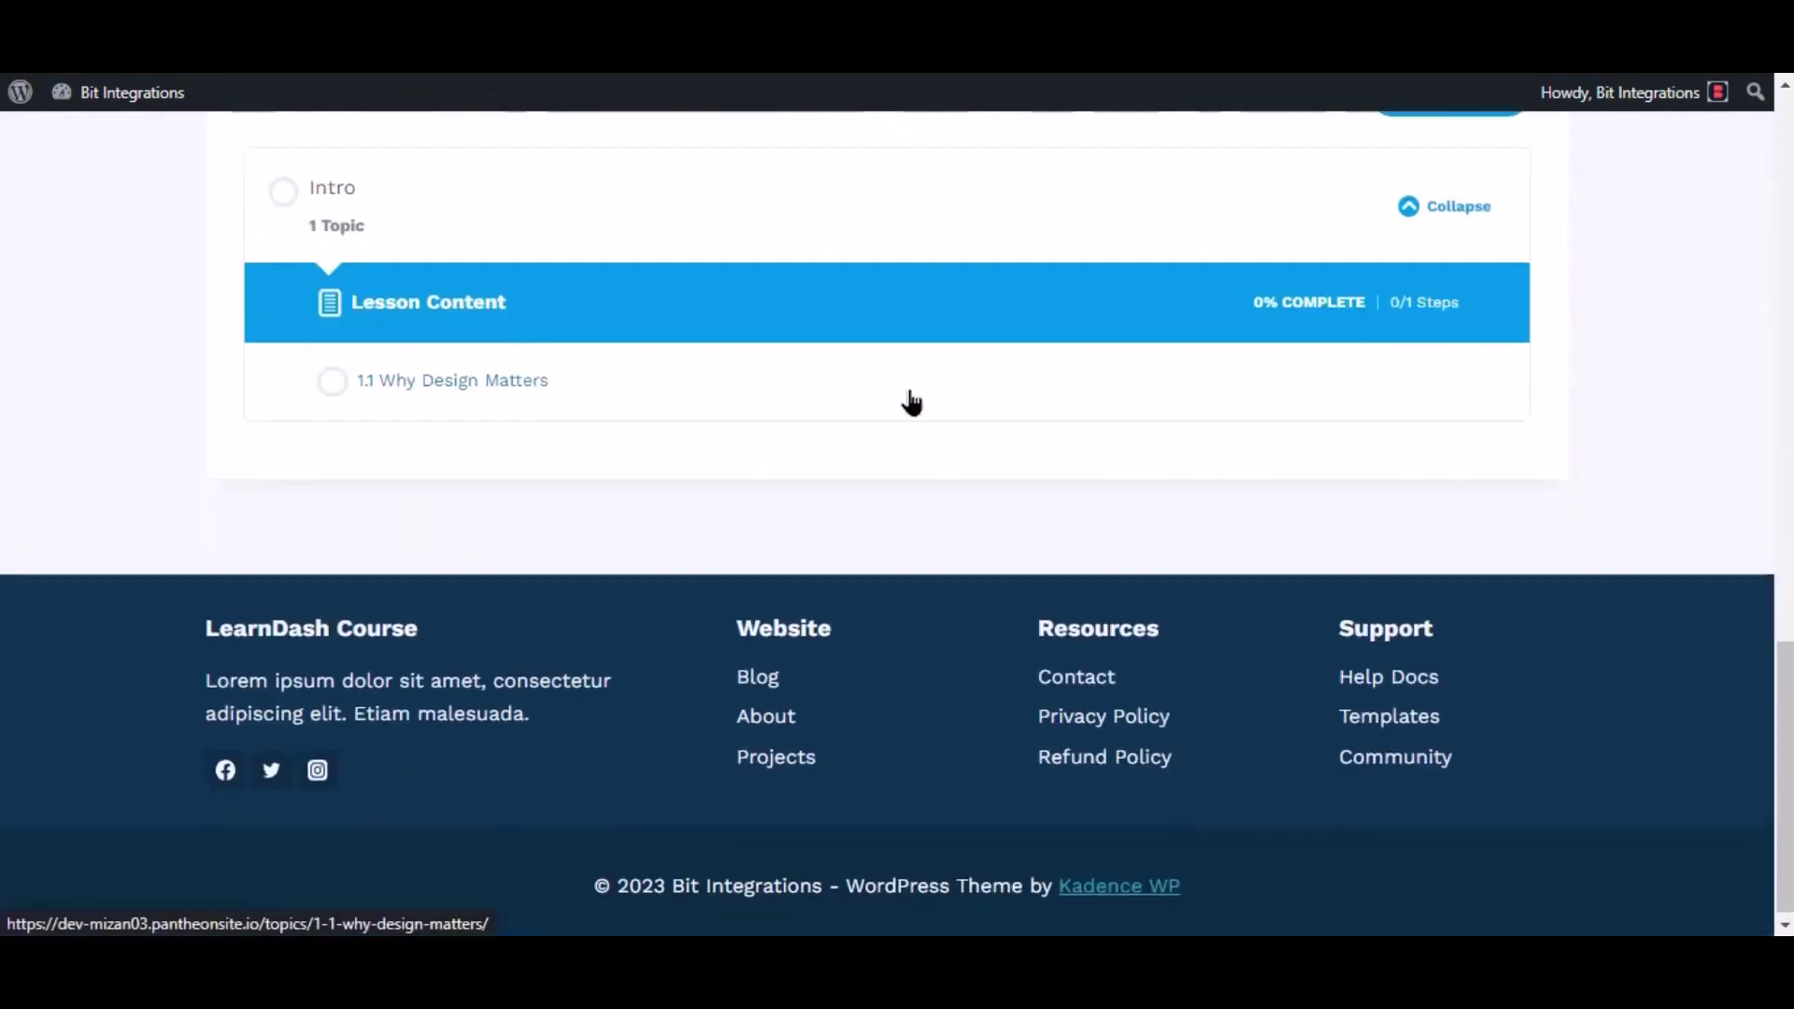
{"action": "scroll", "coordinate": [911, 402], "scroll_direction": "up", "scroll_amount": 4}
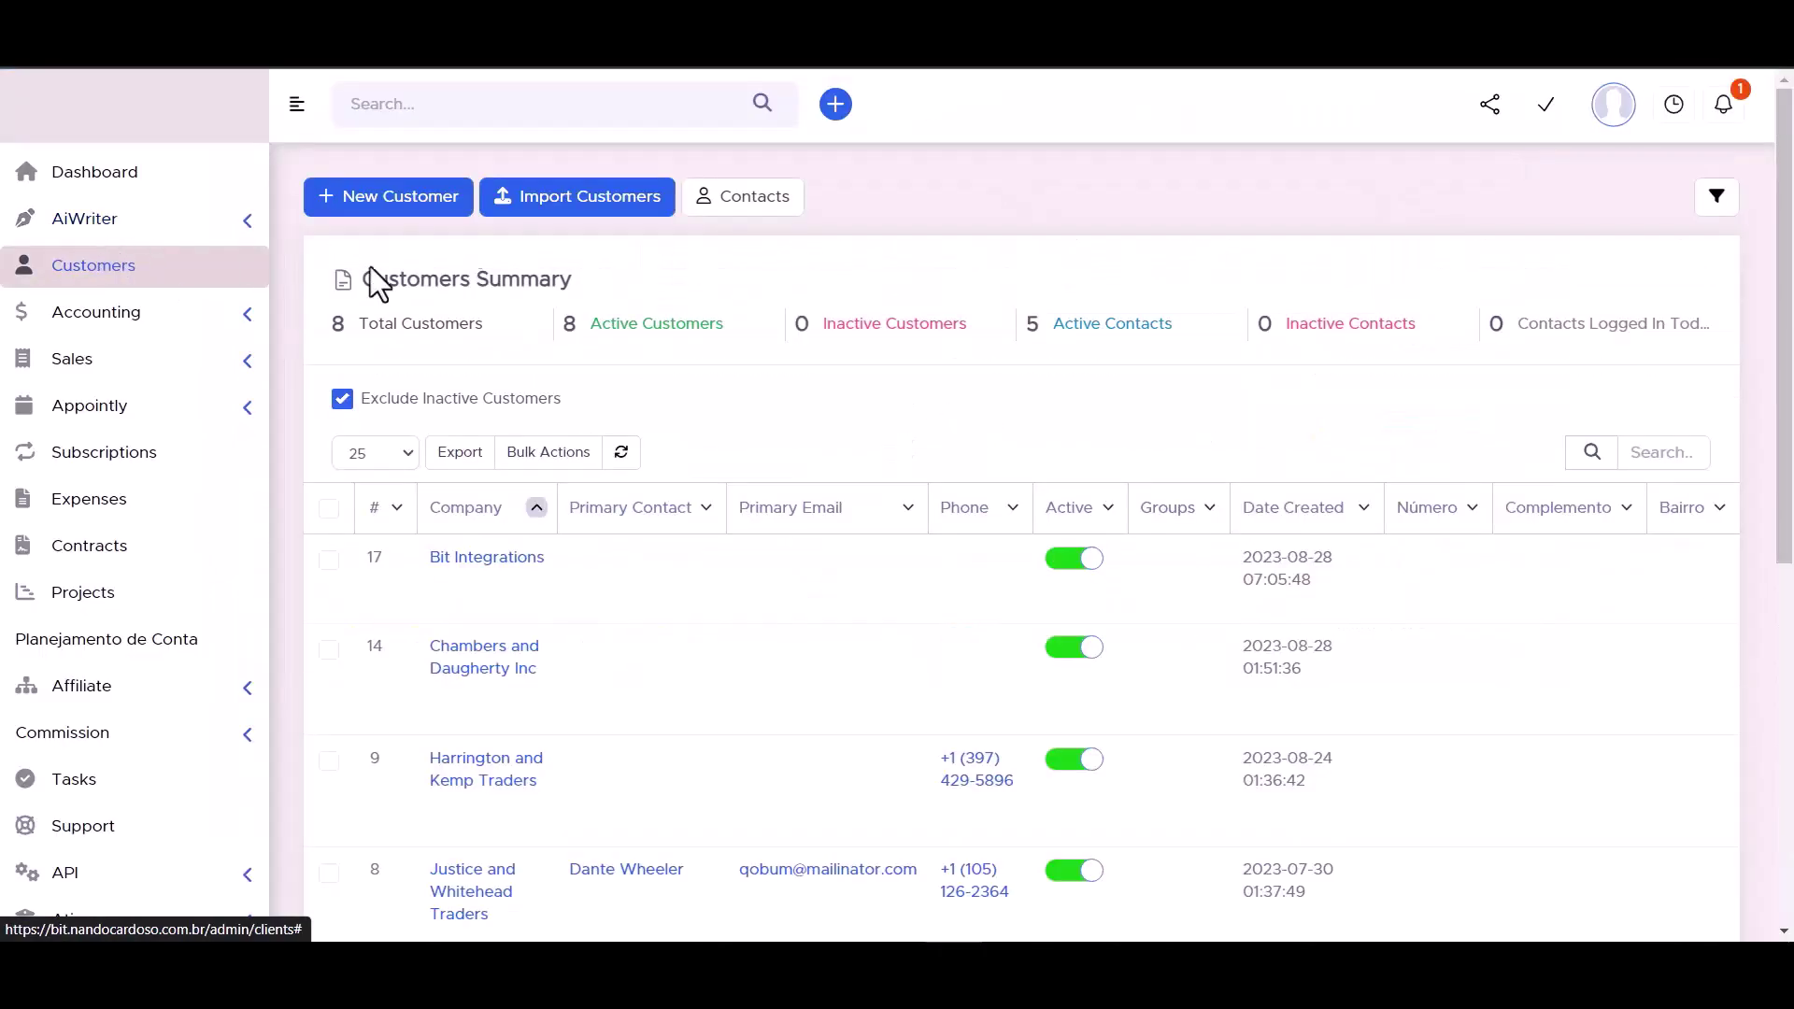
Step: In PerfexCRM, open the Bit Integrations customer's contacts and examine the details of the listed contact
{"action": "left_click", "coordinate": [488, 560]}
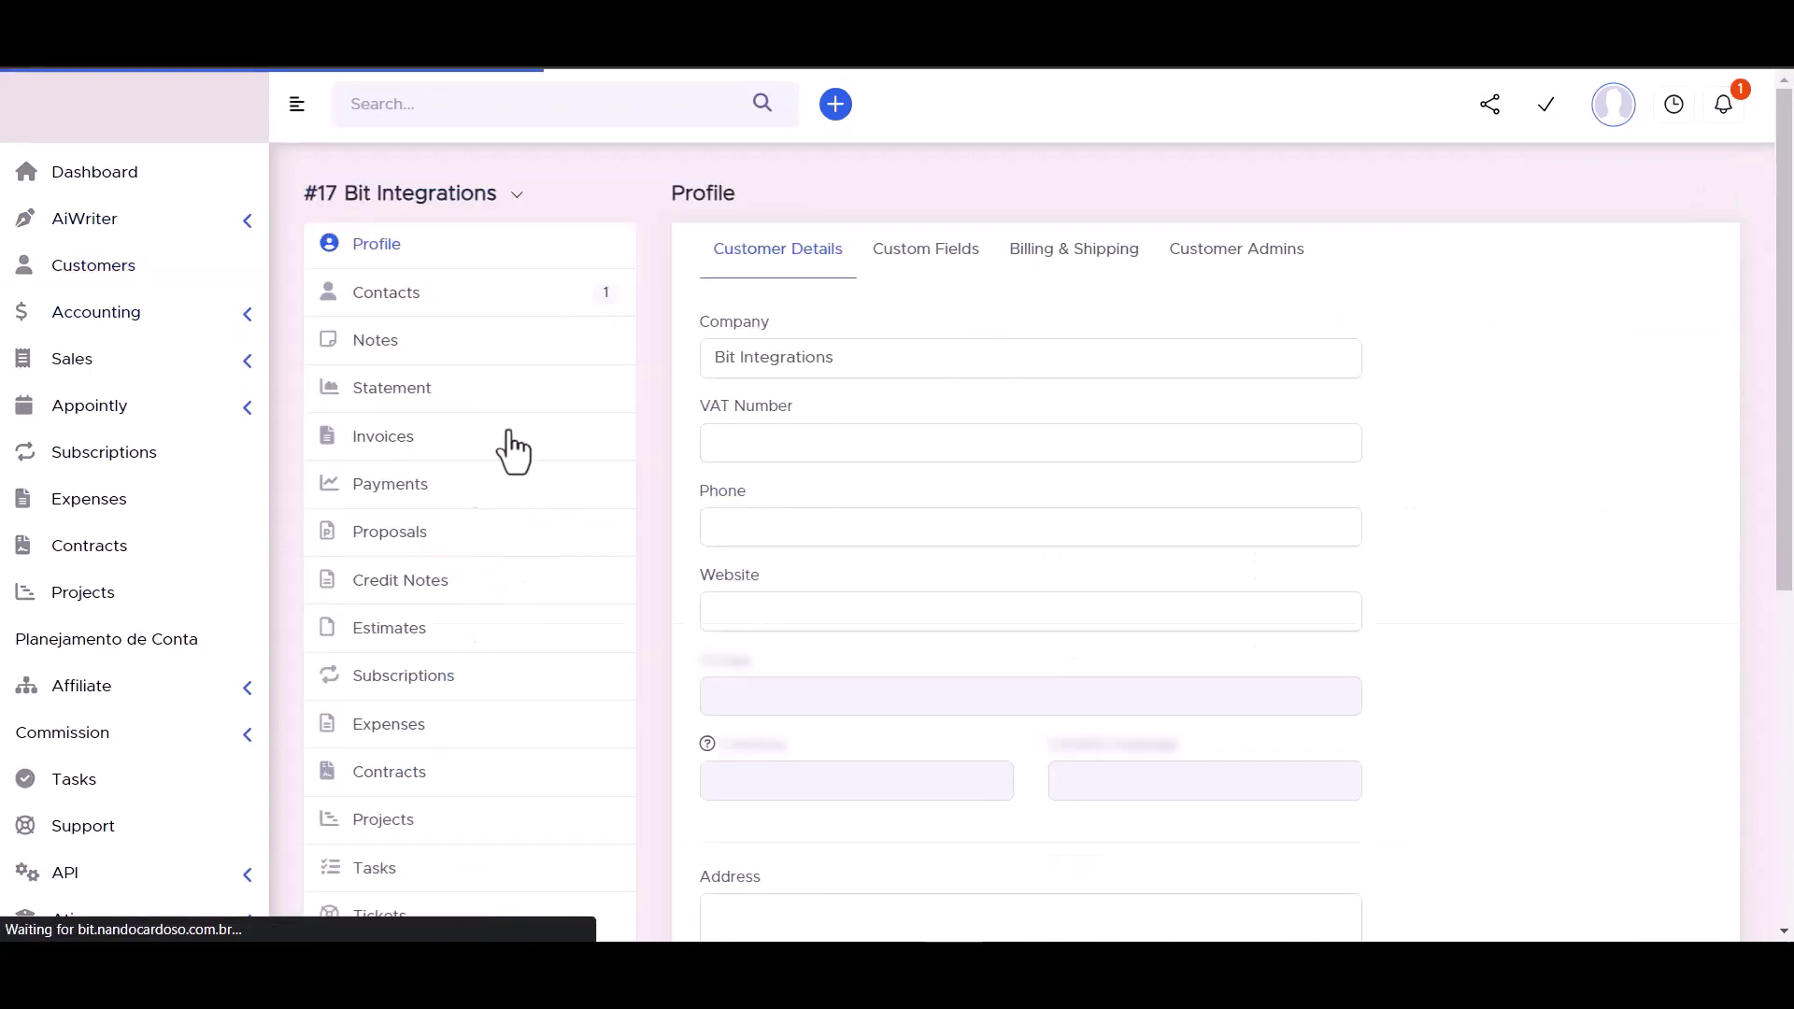
{"action": "left_click", "coordinate": [386, 296]}
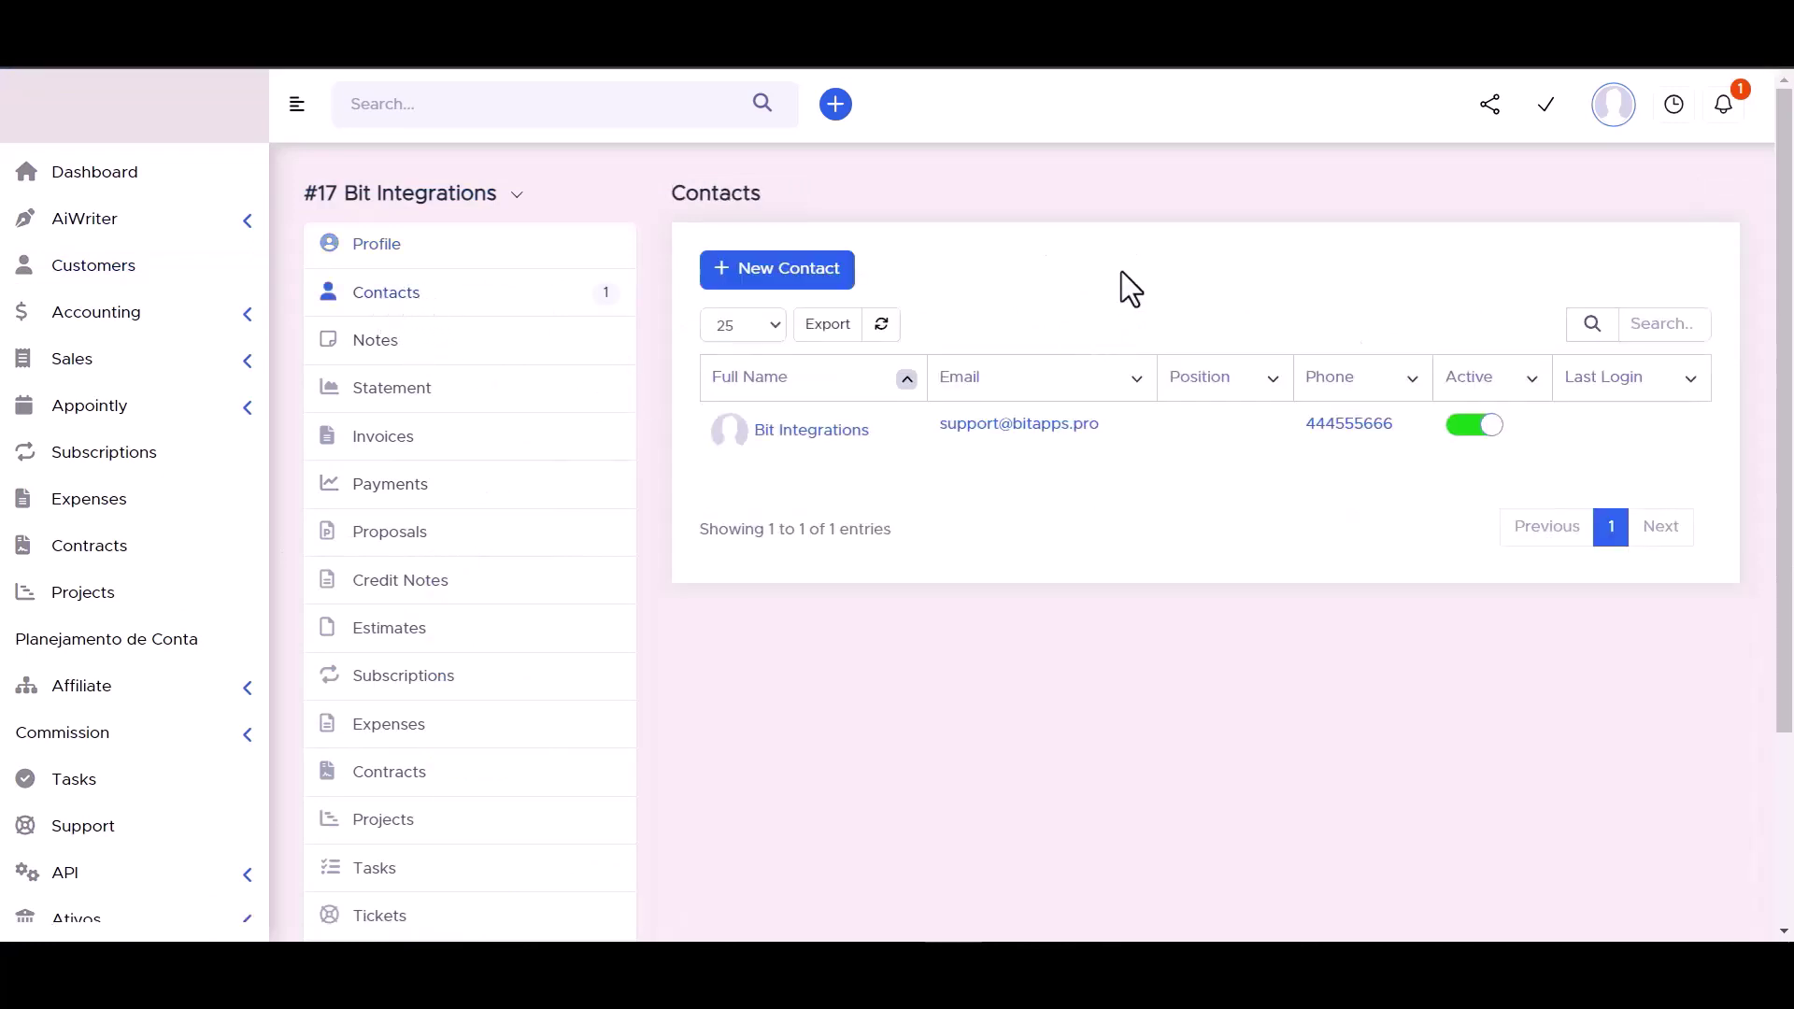
{"action": "mouse_move", "coordinate": [953, 449]}
{"action": "left_click", "coordinate": [812, 432]}
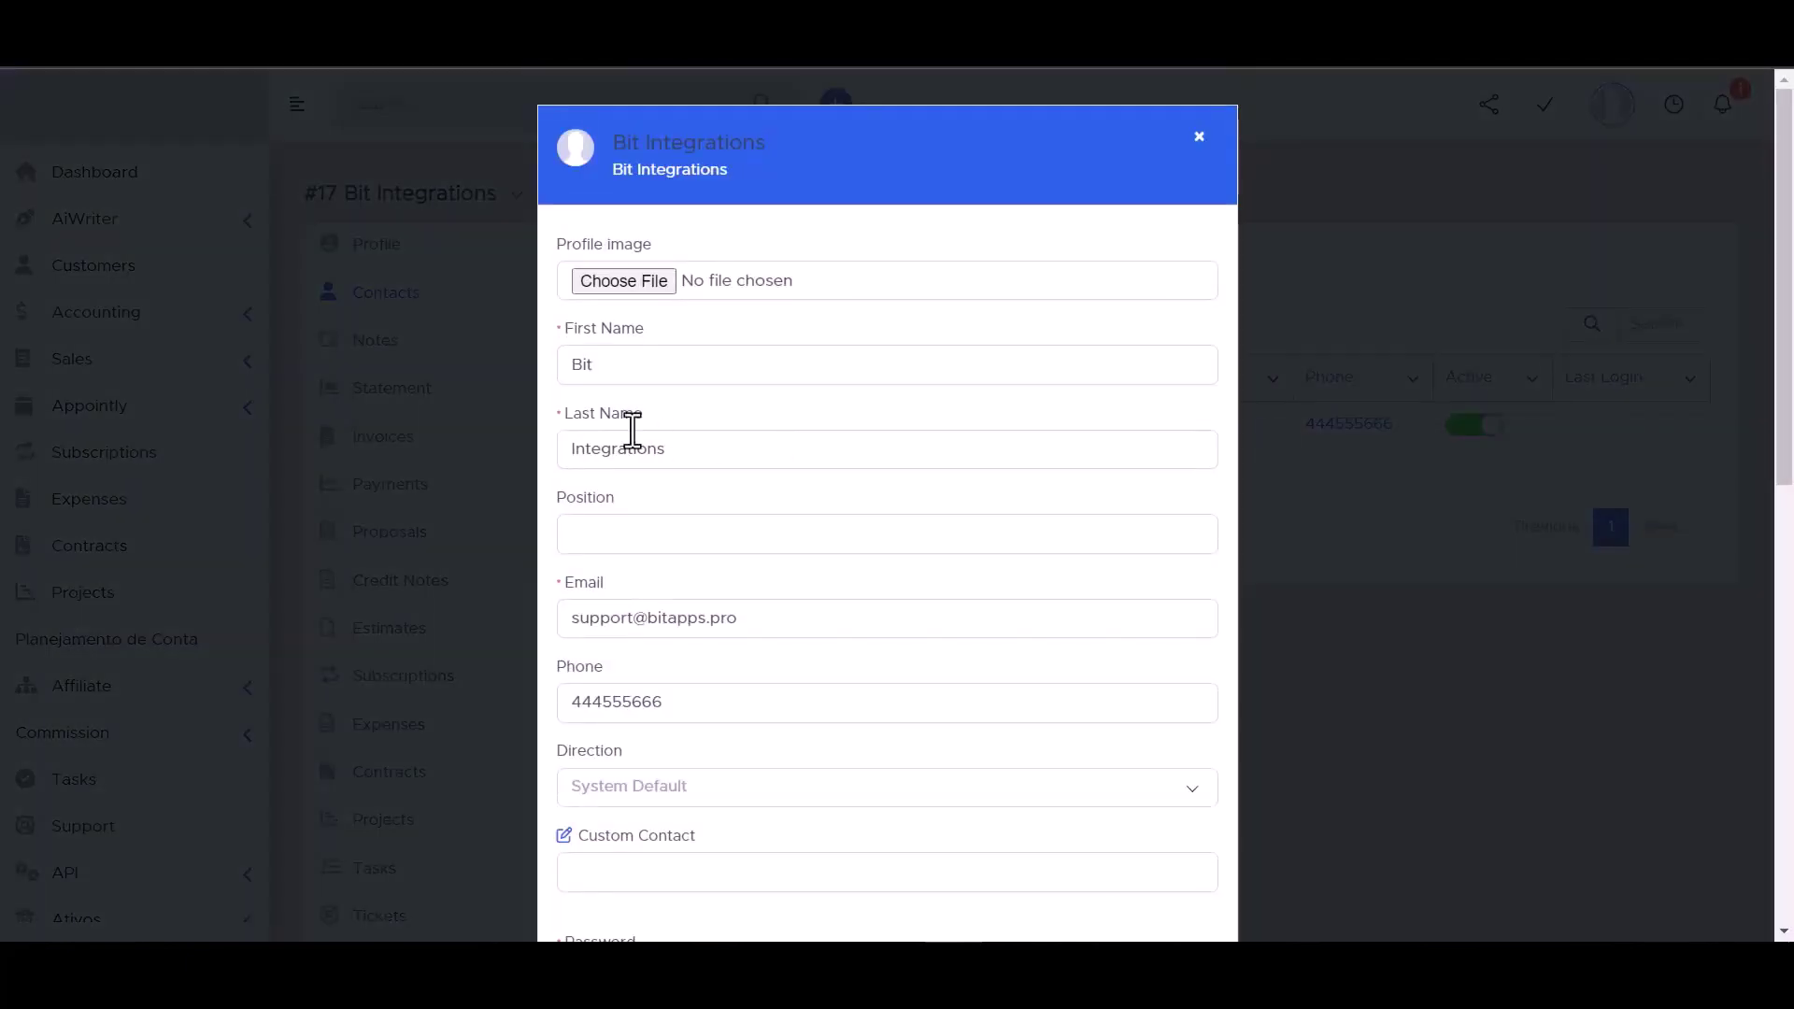
{"action": "scroll", "coordinate": [654, 368], "scroll_direction": "down", "scroll_amount": 3}
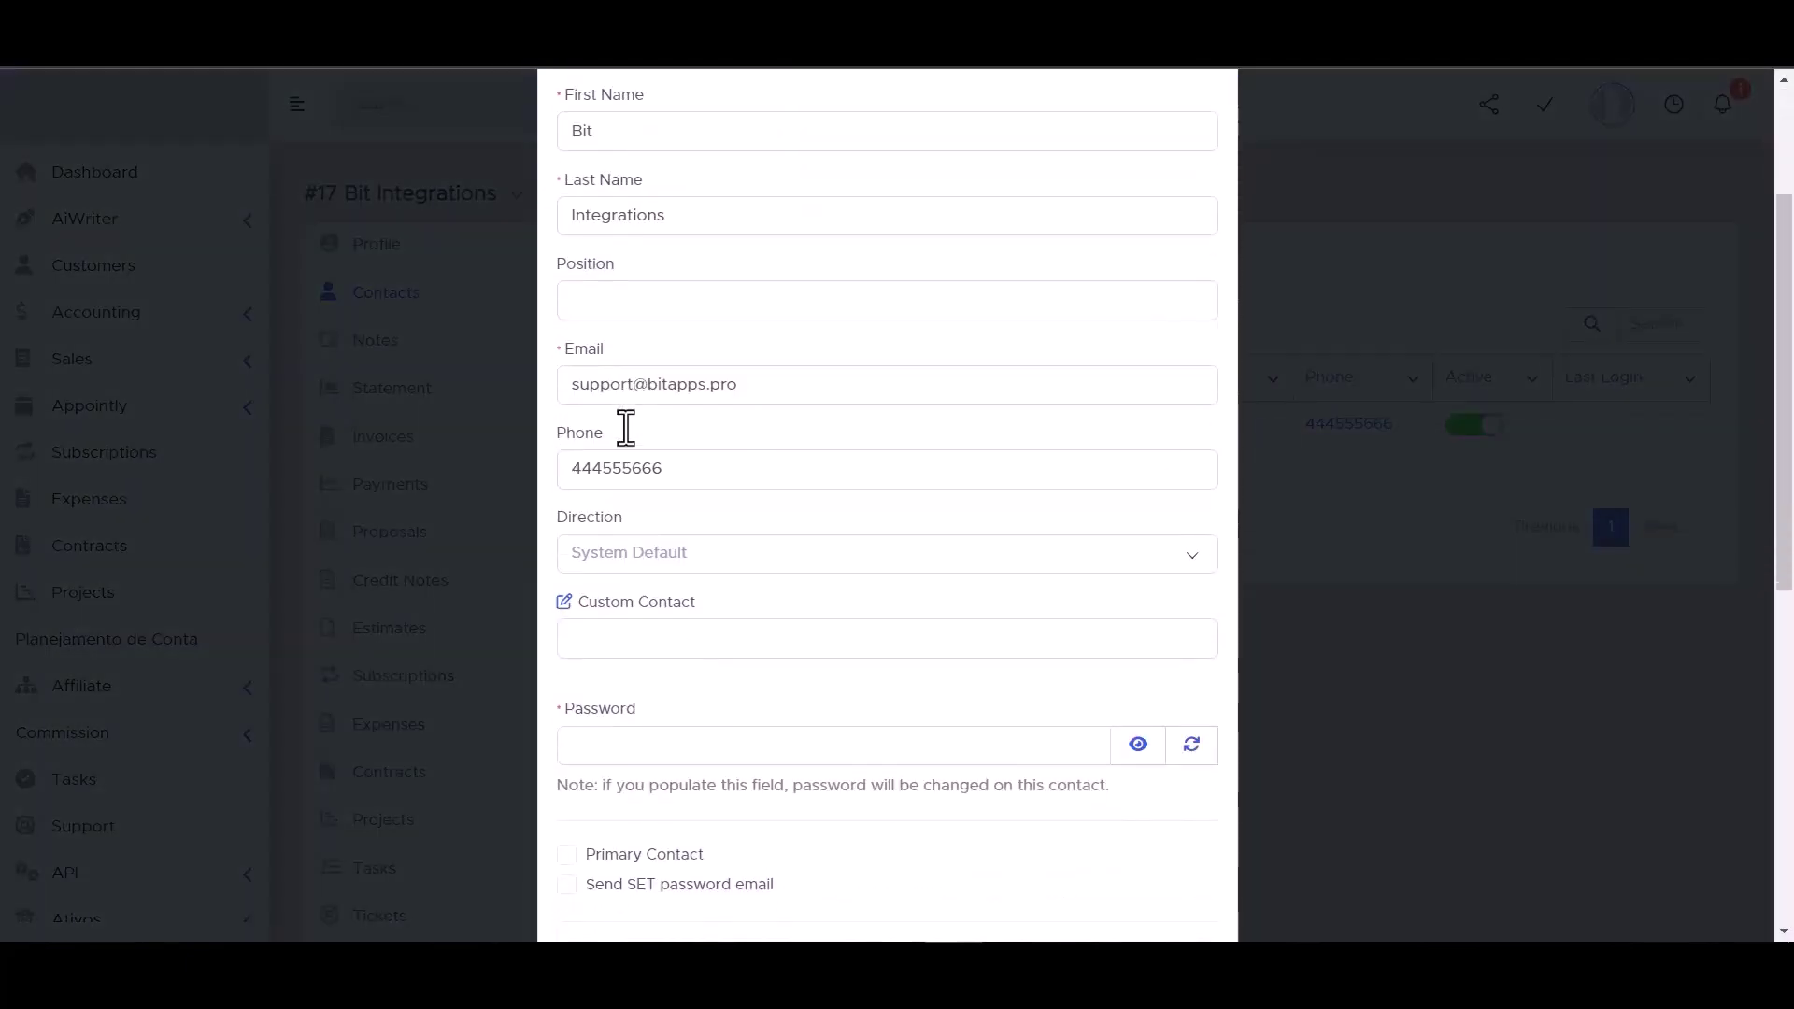